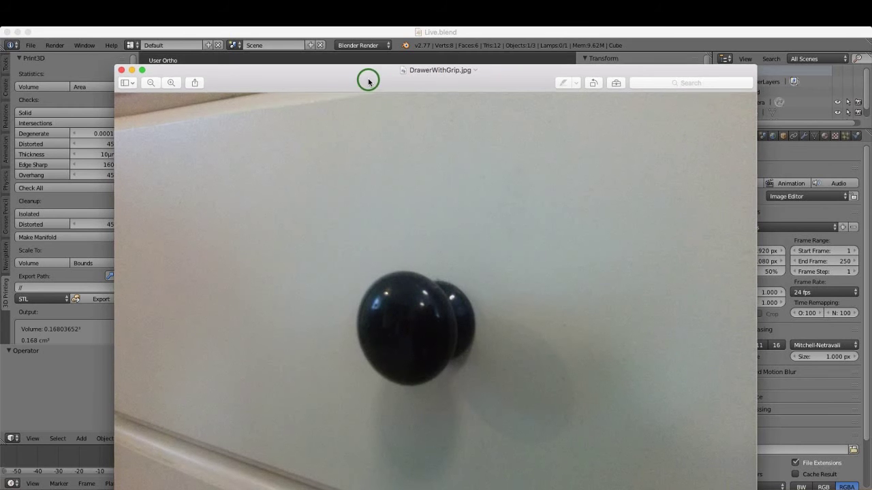
# Examine the reference photos DrawerWithGrip.jpg and Grip2.jpg of the drawer knob, and return to the Blender scene.
pyautogui.moveTo(366, 78); pyautogui.dragTo(610, 489)
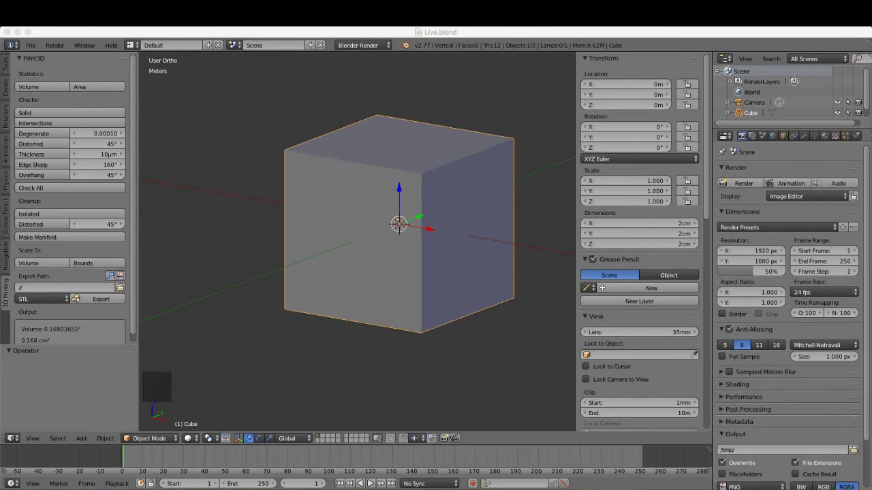
pyautogui.moveTo(331, 488); pyautogui.dragTo(298, 78)
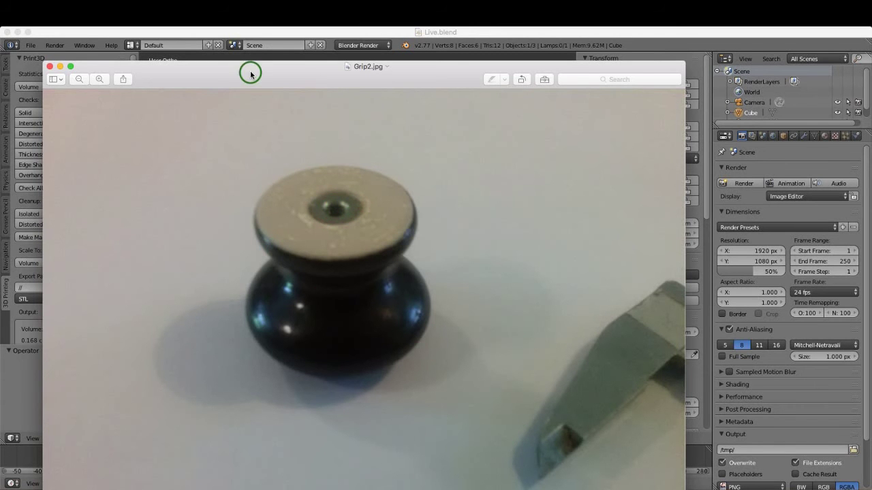
pyautogui.moveTo(249, 70); pyautogui.dragTo(201, 489)
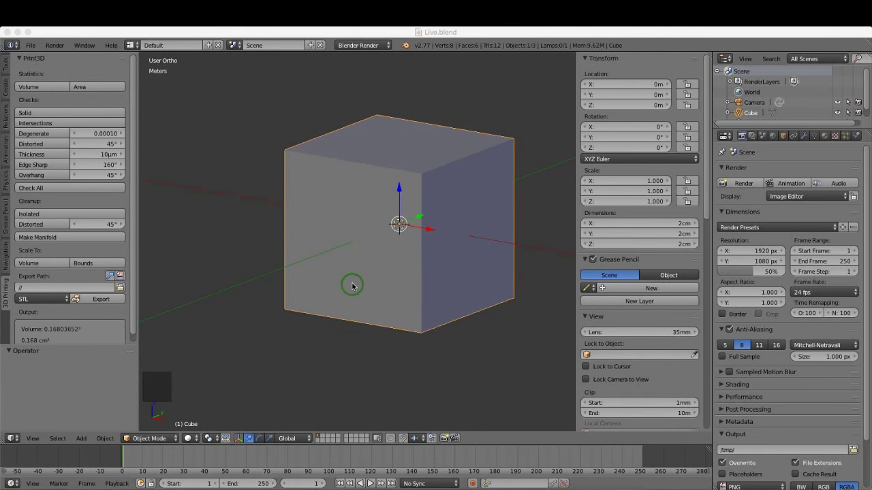
pyautogui.click(313, 330)
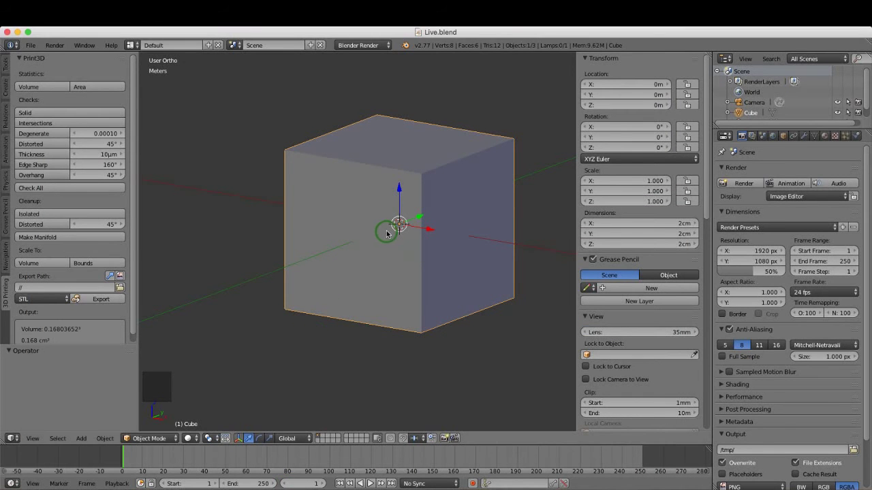
# Switch to the front view and delete the default cube.
pyautogui.press('KP_1')
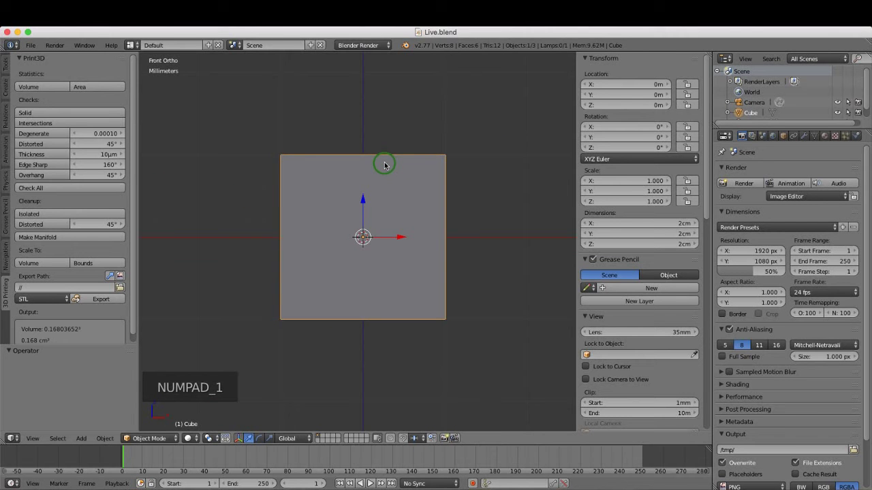
pyautogui.rightClick(397, 205)
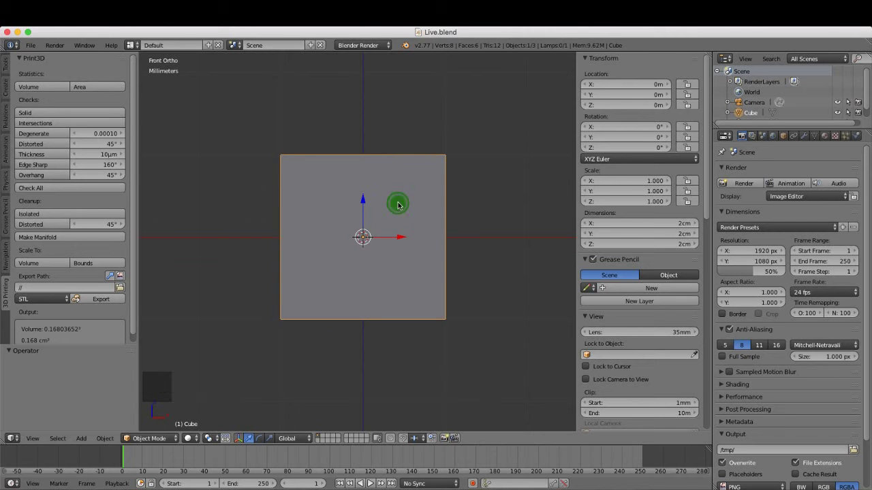
pyautogui.press('Delete')
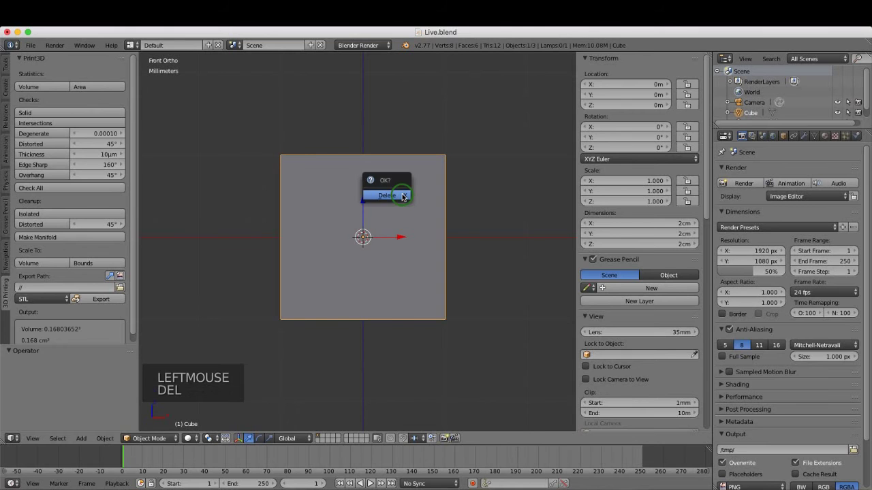
pyautogui.click(386, 196)
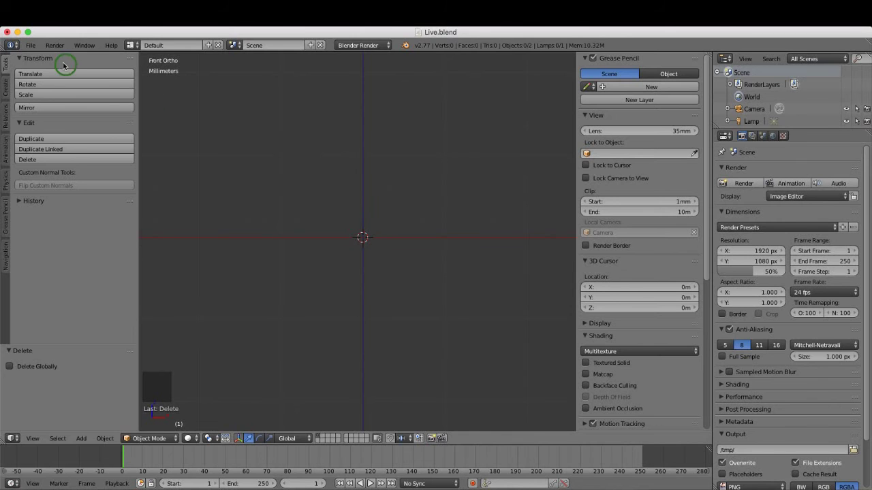
# Snap the 3D cursor to the centre of the scene.
pyautogui.click(32, 46)
pyautogui.hotkey('shift', 'a')
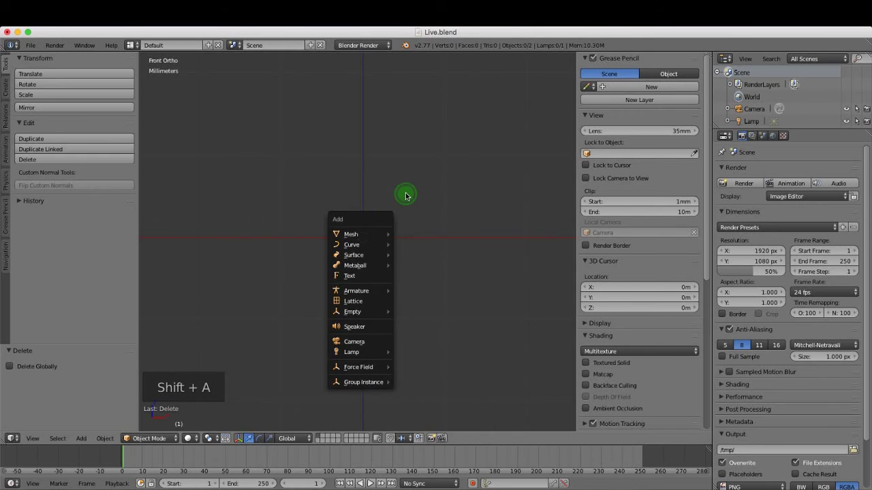
pyautogui.press('Escape')
pyautogui.hotkey('shift', 's')
pyautogui.hotkey('shift', 's')
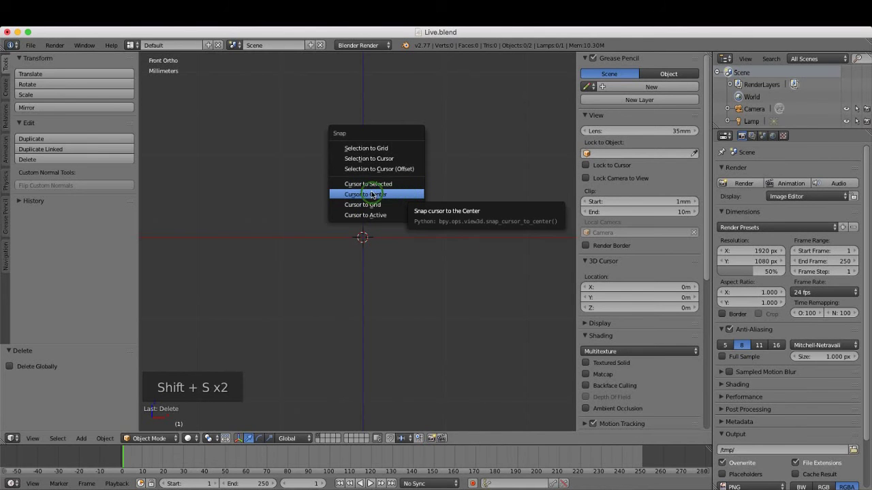
pyautogui.click(383, 195)
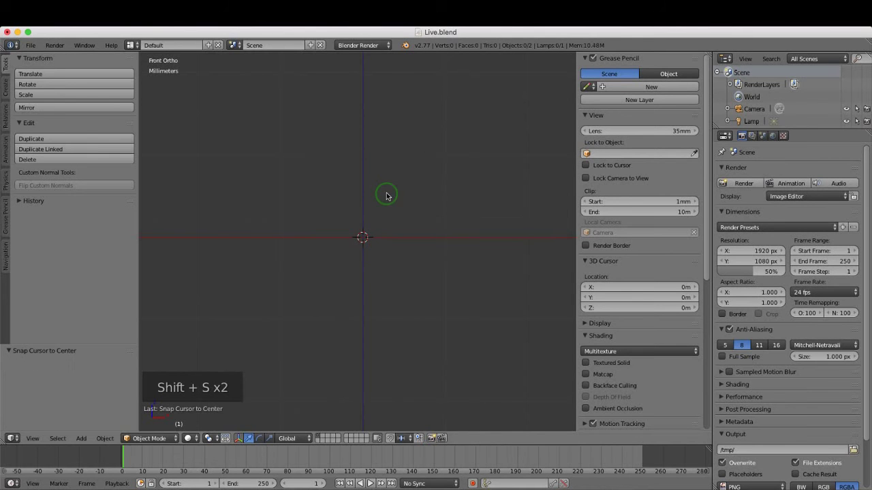
# Append the GripOutLine object from the Object folder of Grip.blend into the scene.
pyautogui.click(32, 45)
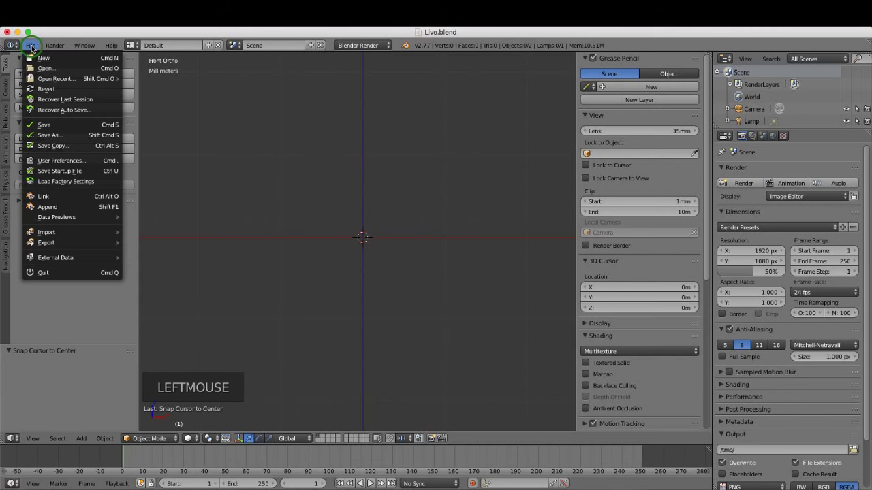
pyautogui.click(62, 207)
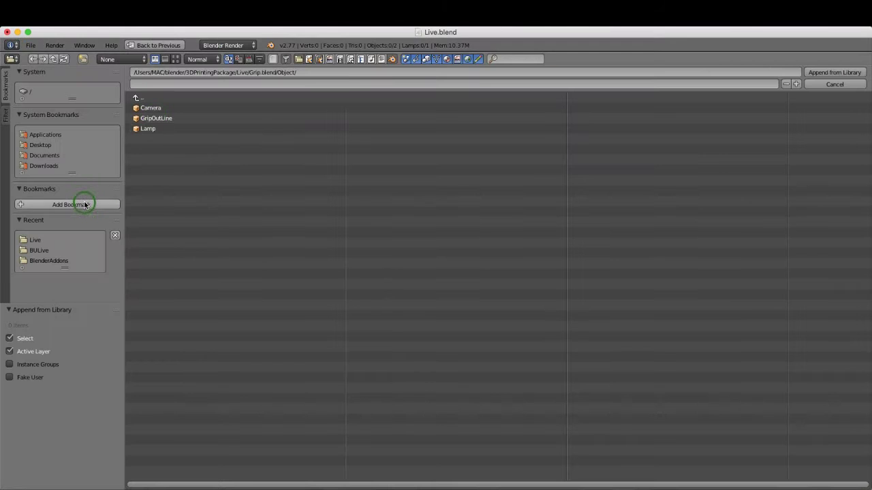
pyautogui.click(136, 97)
pyautogui.click(136, 97)
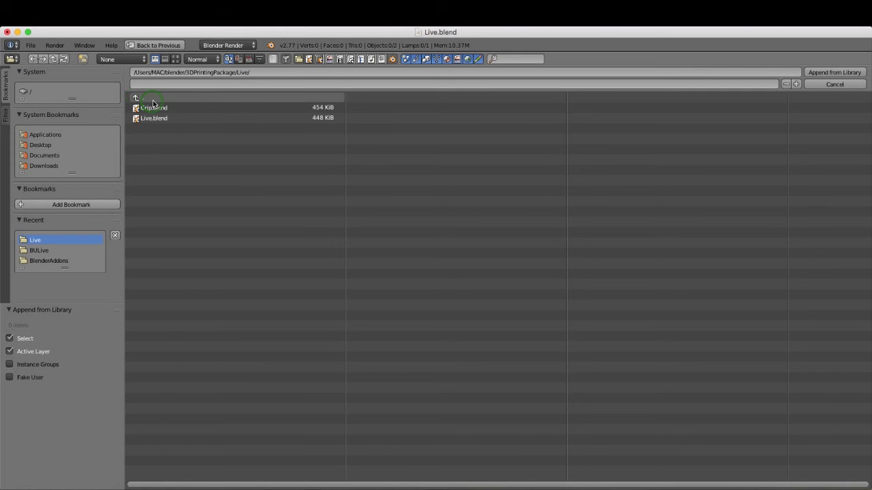
pyautogui.click(167, 108)
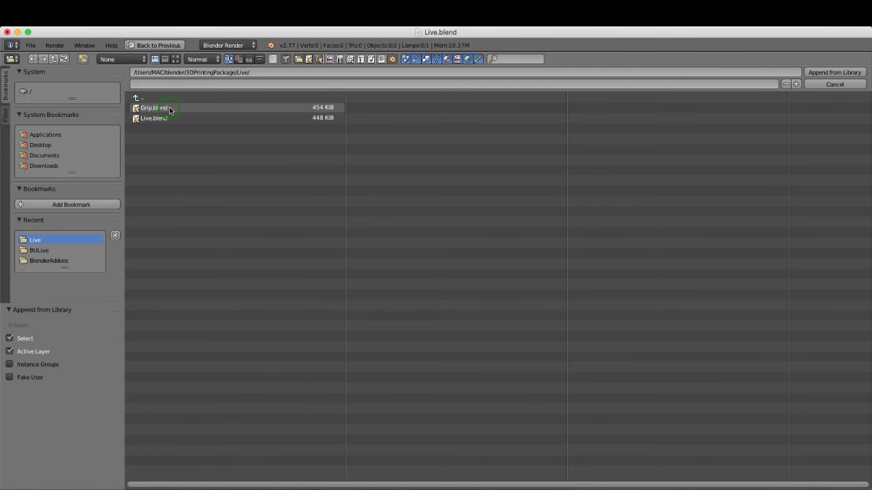
pyautogui.click(170, 109)
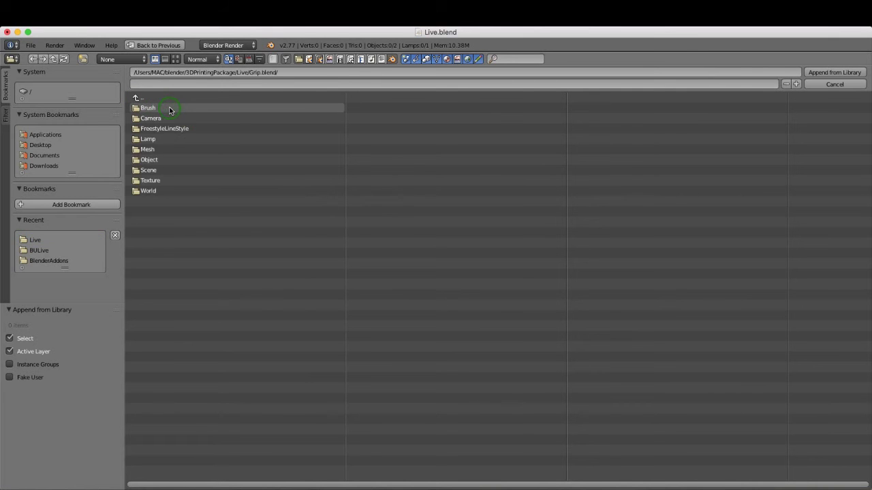
pyautogui.click(158, 162)
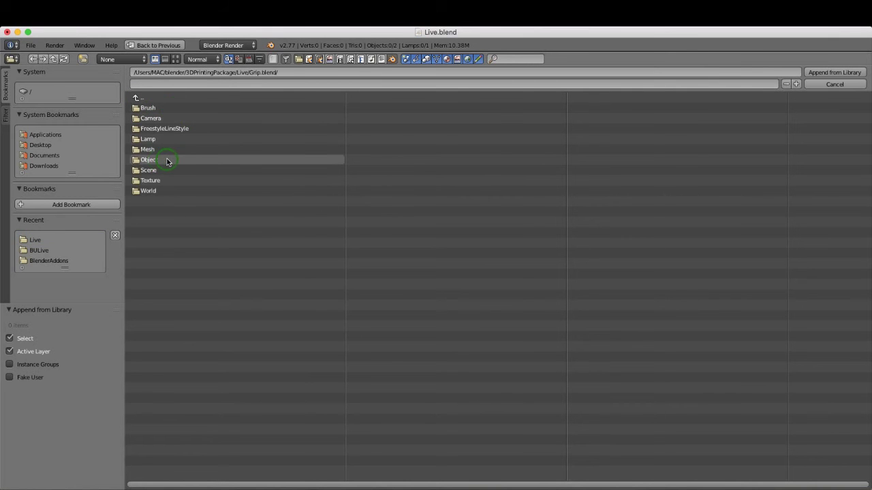
pyautogui.click(167, 161)
pyautogui.click(155, 120)
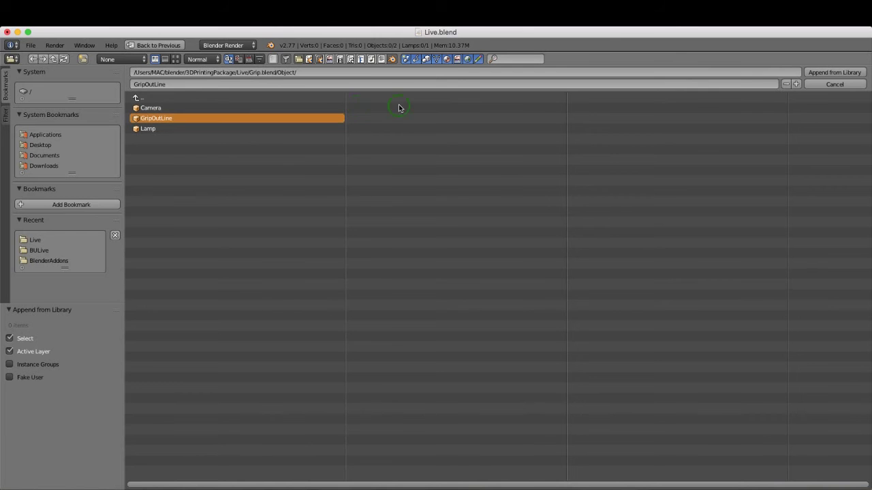
pyautogui.click(822, 75)
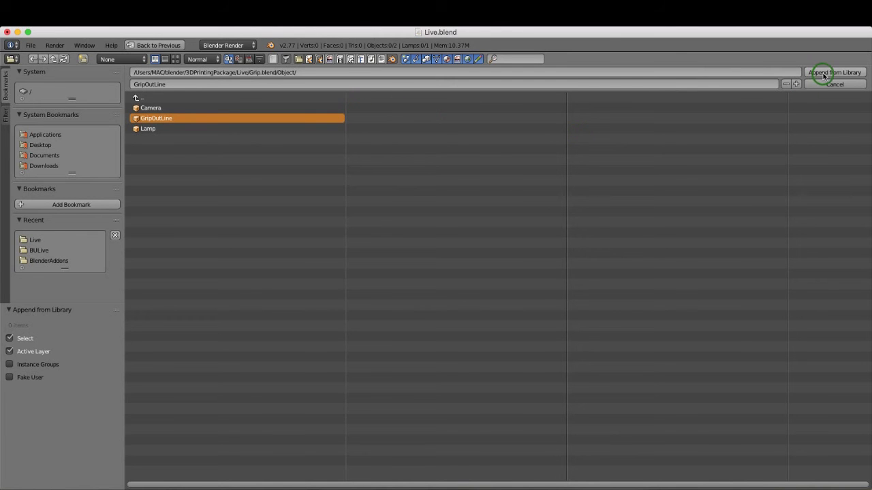
pyautogui.click(838, 77)
pyautogui.click(839, 76)
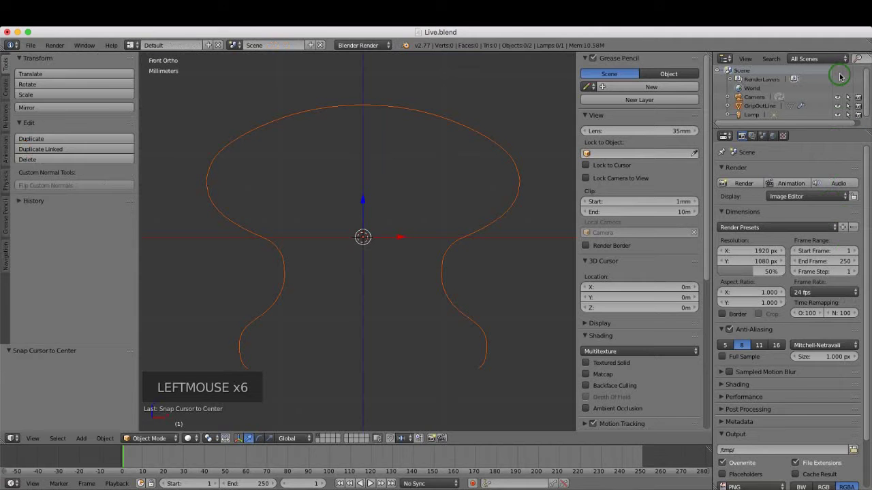
# Select the grip outline and examine its transform values, dimensions and the scene's unit settings.
pyautogui.click(468, 130)
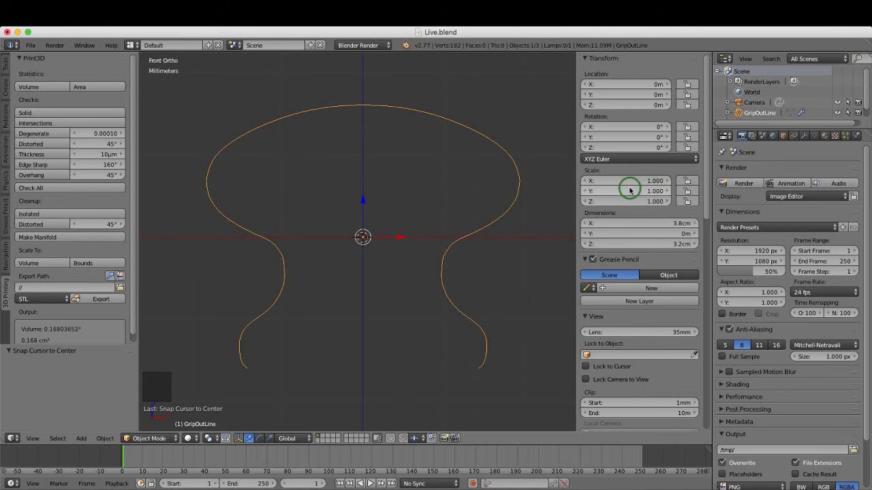
pyautogui.press('n')
pyautogui.press('n')
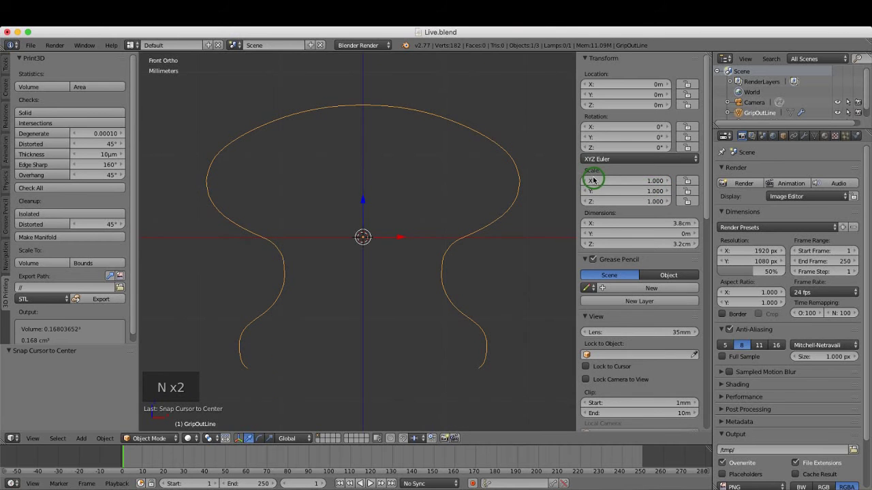
pyautogui.moveTo(576, 170); pyautogui.dragTo(550, 175)
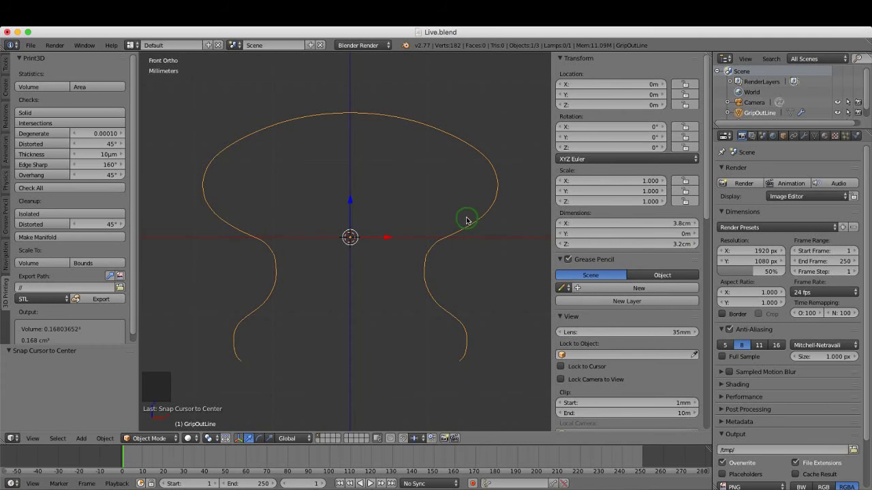
pyautogui.click(764, 138)
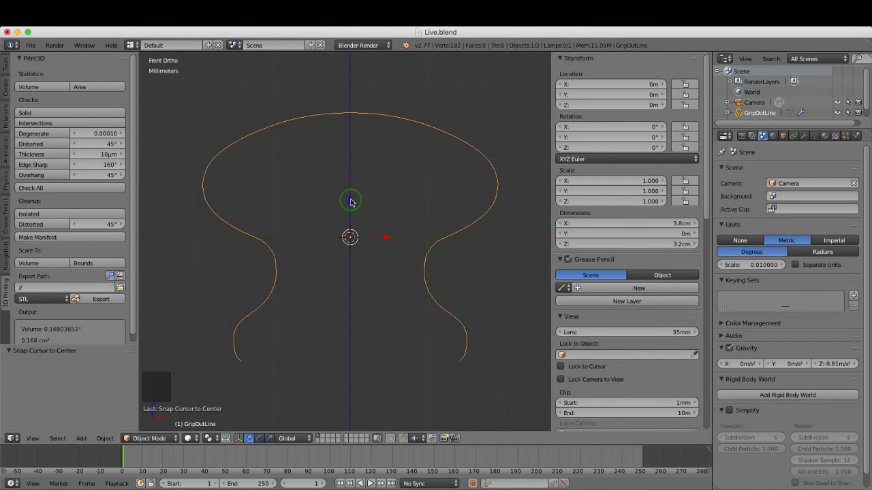
# Move the grip outline up about 1.604 cm along Z so its lower ends rest on the X axis.
pyautogui.moveTo(350, 202); pyautogui.dragTo(363, 76)
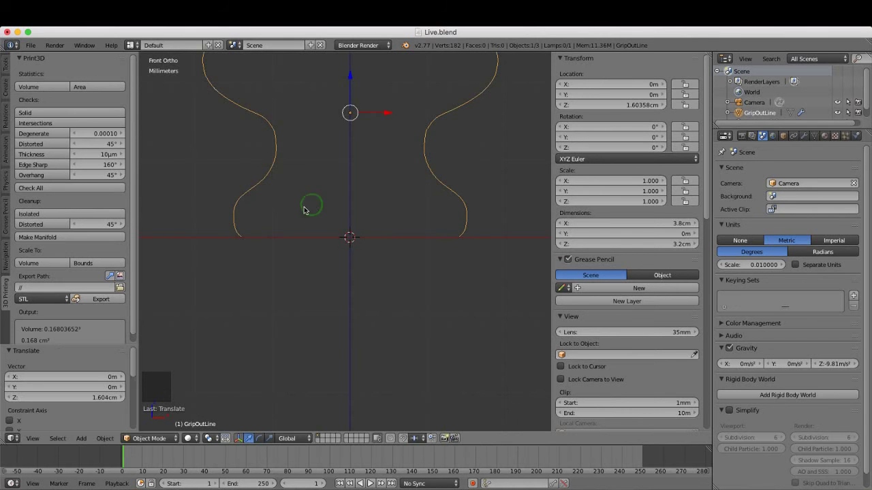
pyautogui.scroll(-1, 312, 247)
pyautogui.keyDown('shift'); pyautogui.moveTo(352, 232); pyautogui.dragTo(356, 292, button='middle'); pyautogui.keyUp('shift')
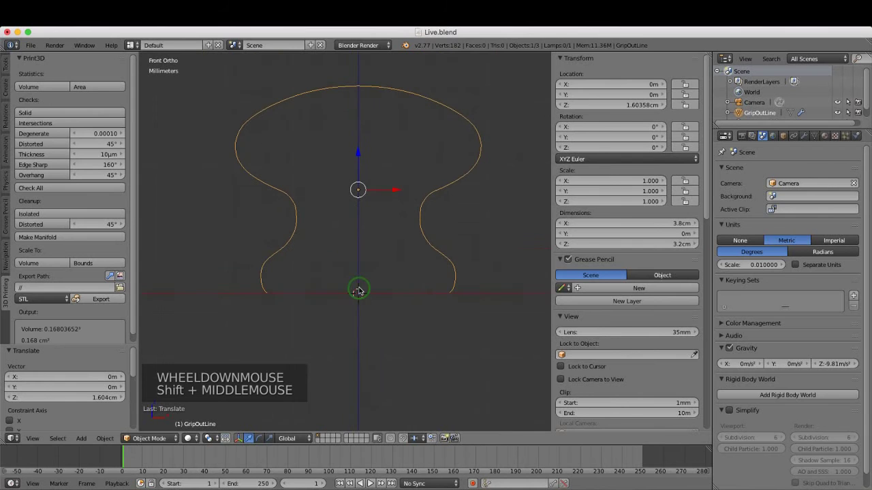
# Hide the 3D transform manipulator and show it again.
pyautogui.click(239, 439)
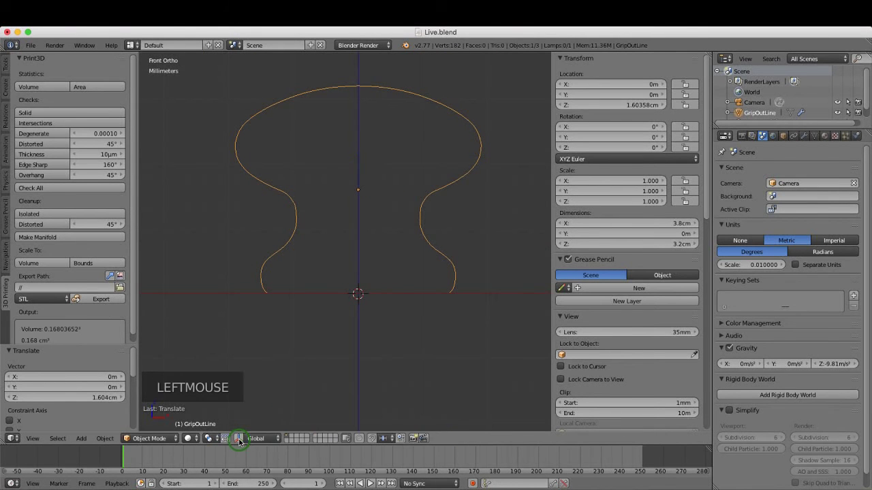
pyautogui.click(238, 440)
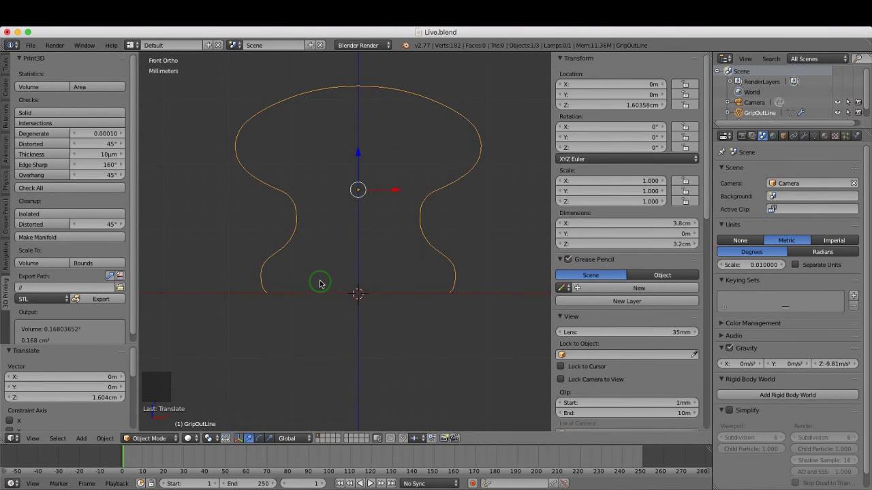
pyautogui.hotkey('ctrl', 'space')
# Snap the 3D cursor to the centre and add a UV sphere mesh there.
pyautogui.hotkey('shift', 's')
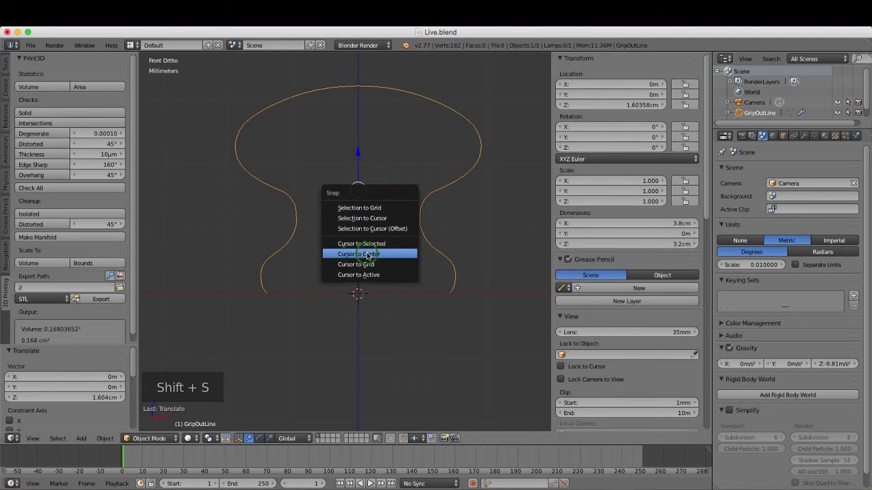
pyautogui.click(361, 252)
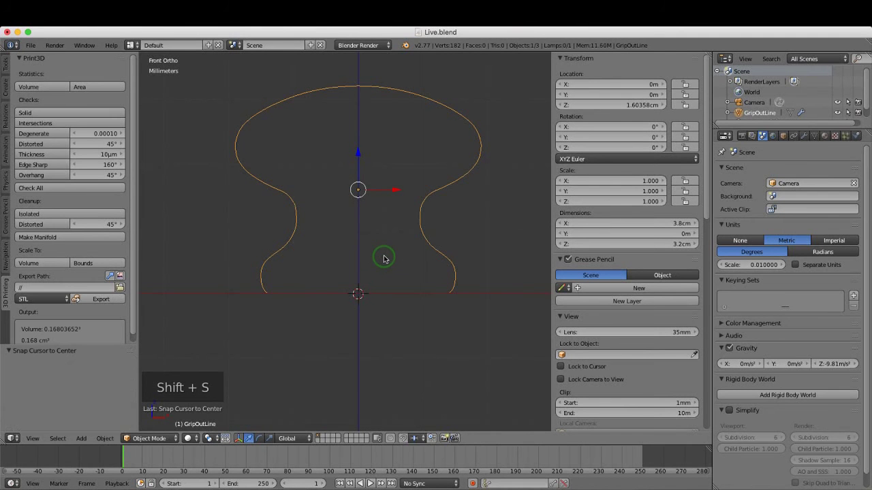
pyautogui.hotkey('shift', 'a')
pyautogui.moveTo(383, 257)
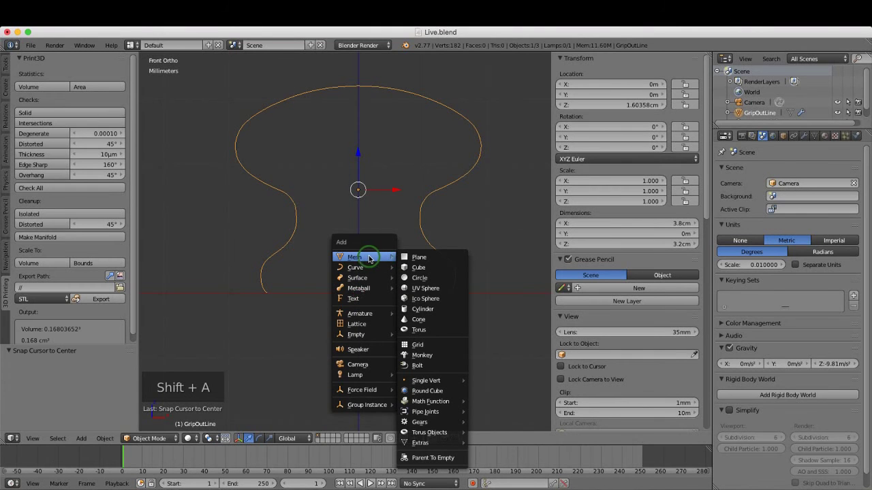
pyautogui.click(441, 289)
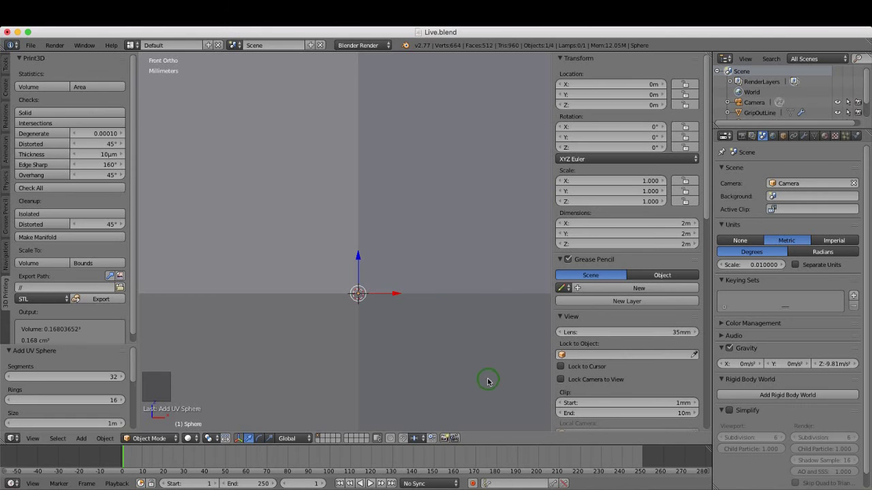
# Scale the UV sphere down uniformly to about 2.983 cm in diameter.
pyautogui.press('s')
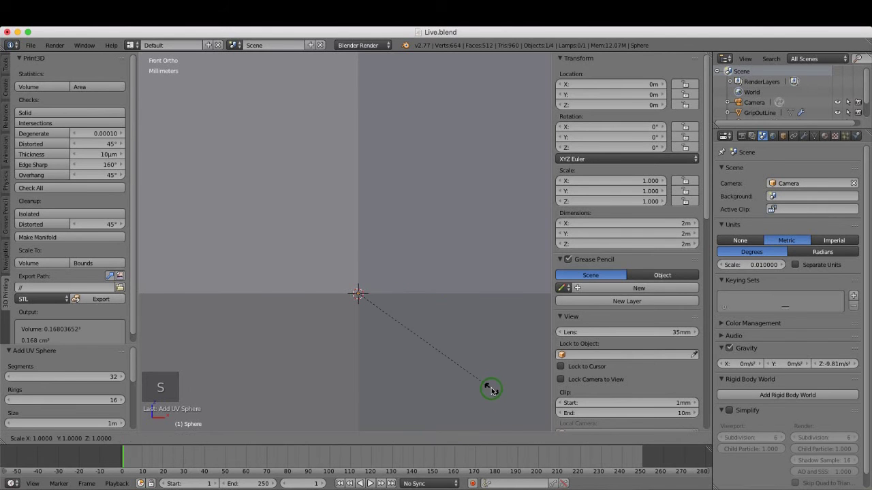
pyautogui.click(390, 315)
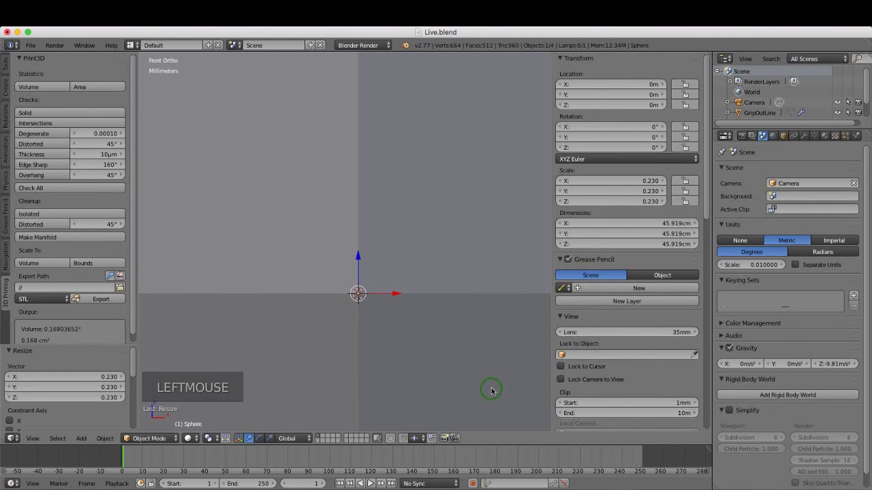
pyautogui.press('s')
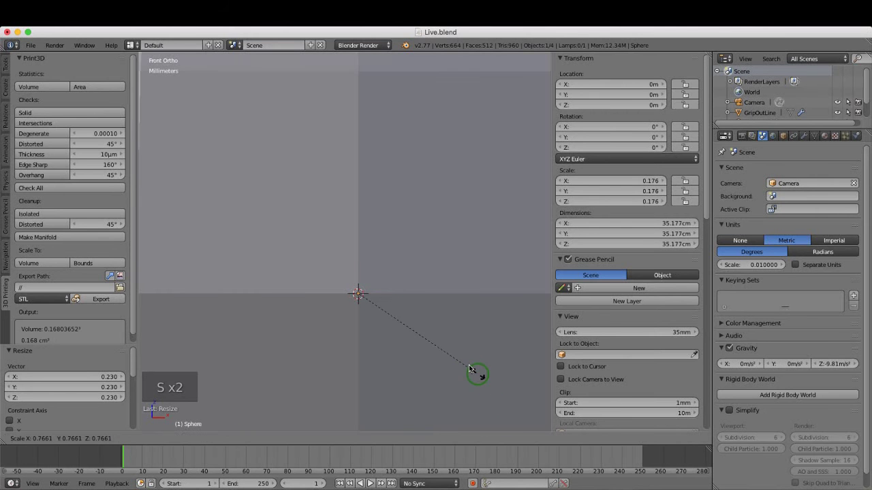
pyautogui.click(397, 312)
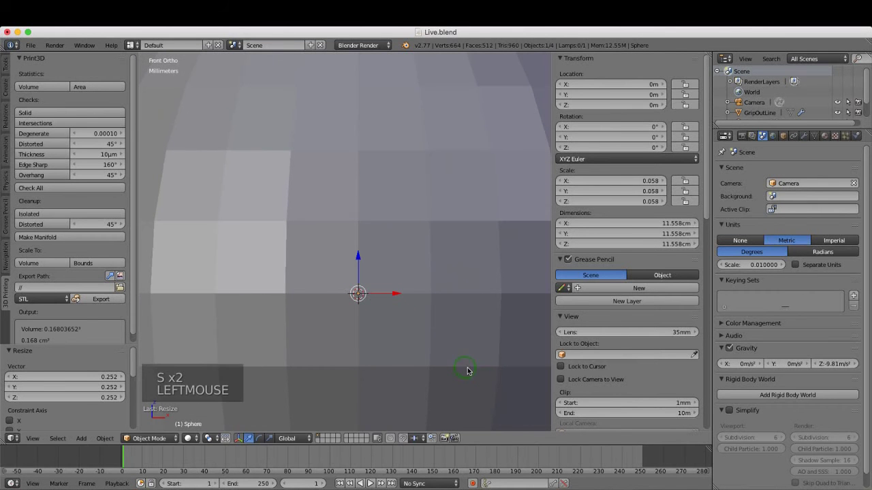
pyautogui.press('s')
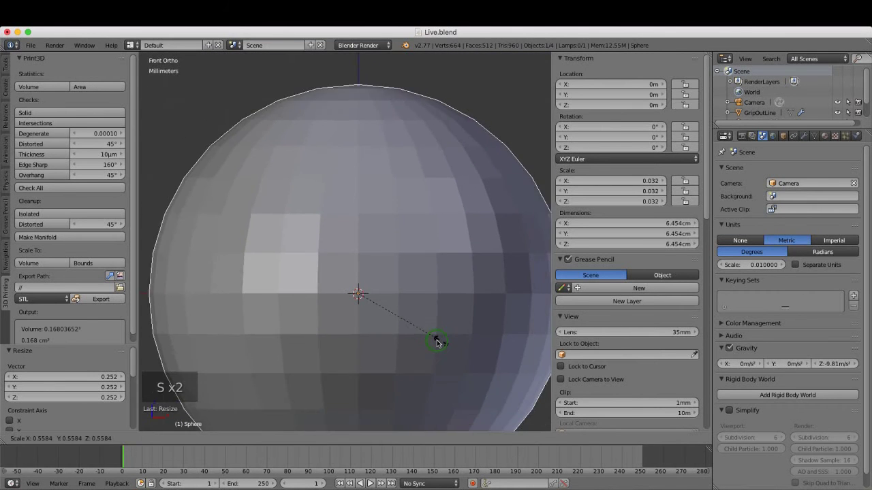
pyautogui.click(397, 315)
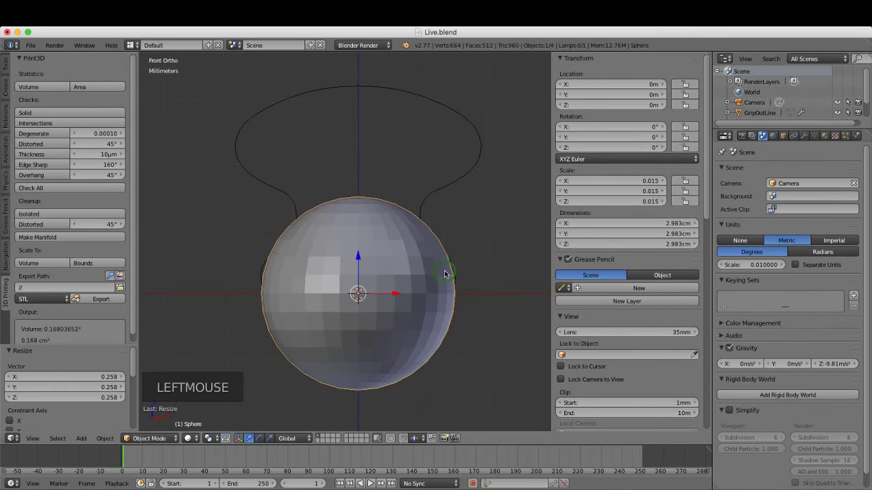
# Move the sphere up along Z to about 1.713 cm so its top meets the top of the grip outline.
pyautogui.moveTo(356, 257); pyautogui.dragTo(352, 144)
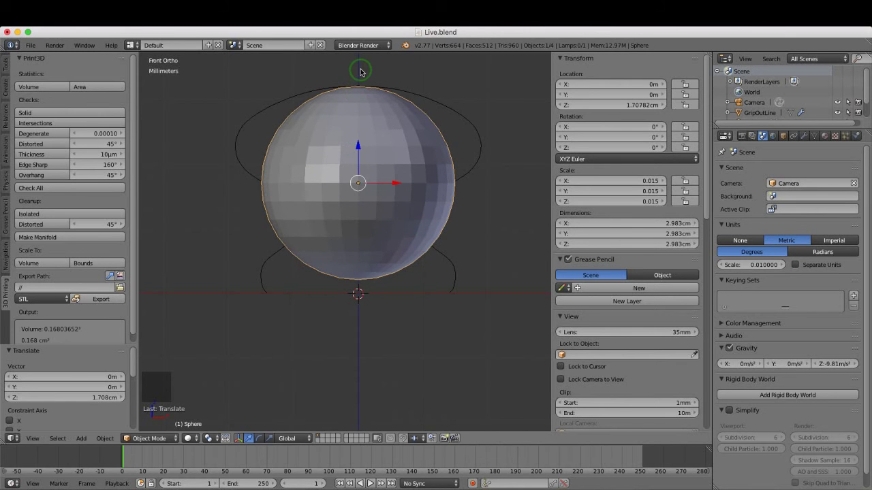
pyautogui.scroll(2, 361, 71)
pyautogui.keyDown('shift'); pyautogui.moveTo(359, 85); pyautogui.dragTo(361, 215, button='middle'); pyautogui.keyUp('shift')
pyautogui.scroll(3, 376, 116)
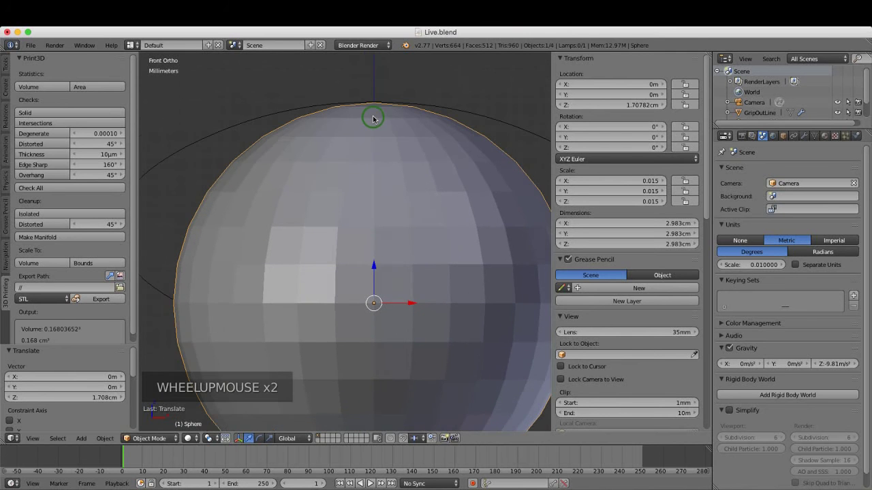
pyautogui.keyDown('shift'); pyautogui.moveTo(376, 99); pyautogui.dragTo(361, 220, button='middle'); pyautogui.keyUp('shift')
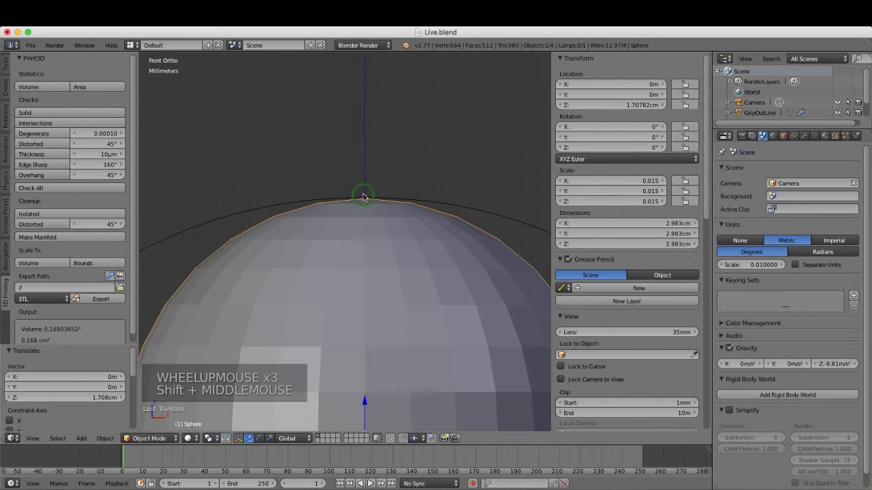
pyautogui.scroll(1, 363, 198)
pyautogui.scroll(4, 363, 198)
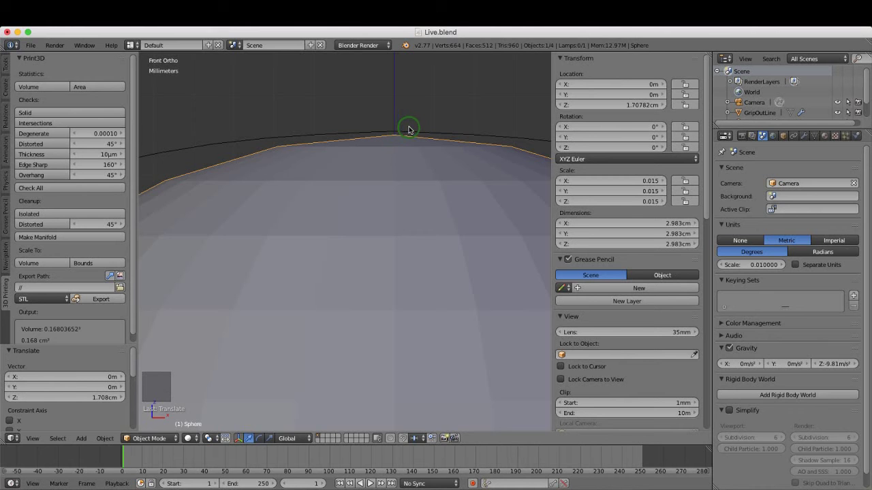
pyautogui.press('g')
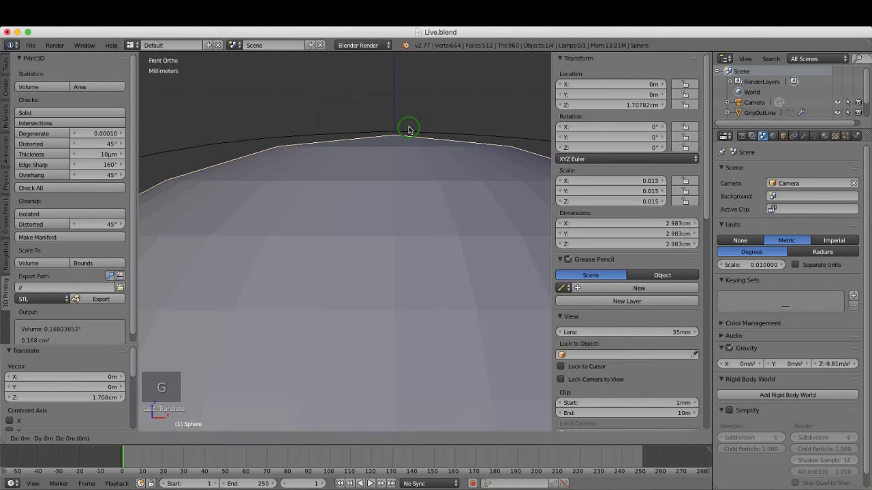
pyautogui.press('z')
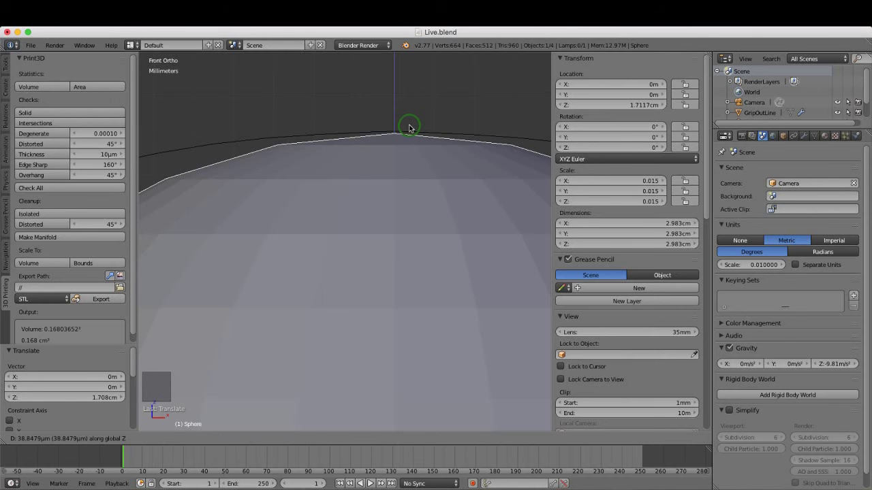
pyautogui.click(409, 128)
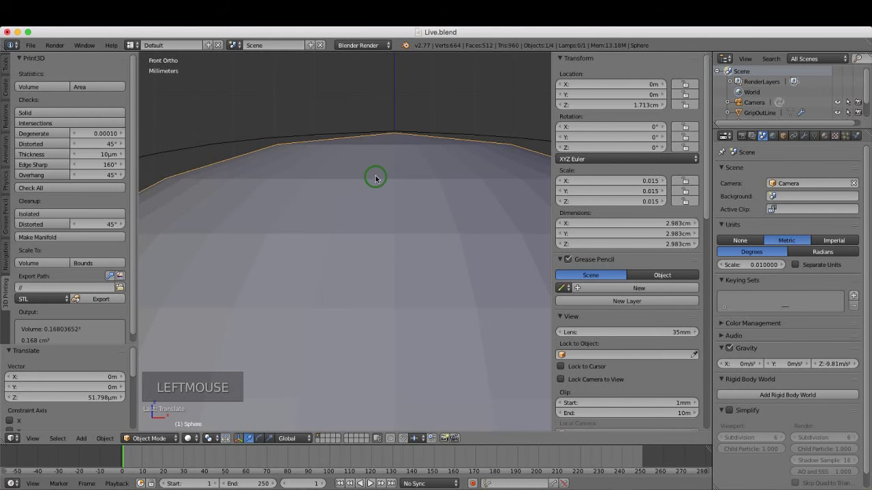
# Hide the tool shelf and the properties sidebar to enlarge the 3D view around the sphere and outline.
pyautogui.scroll(-4, 374, 150)
pyautogui.scroll(-7, 388, 138)
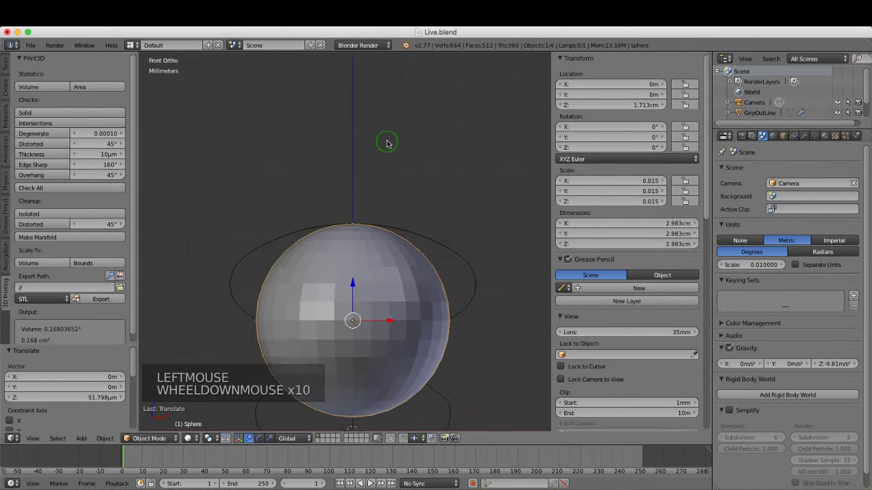
pyautogui.keyDown('shift'); pyautogui.moveTo(359, 261); pyautogui.dragTo(377, 204, button='middle'); pyautogui.keyUp('shift')
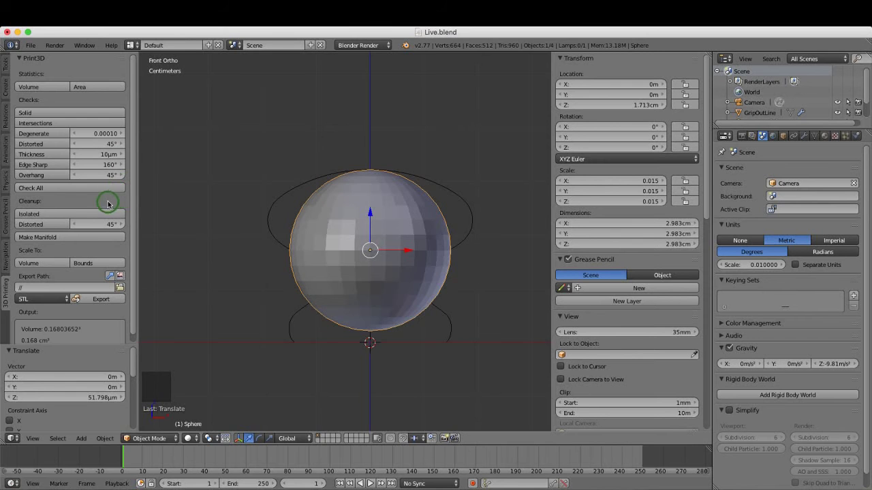
pyautogui.press('t')
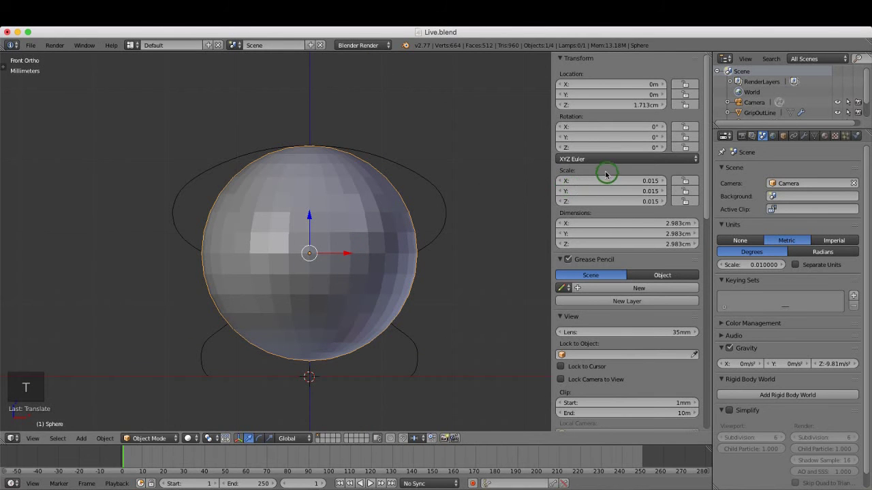
pyautogui.press('n')
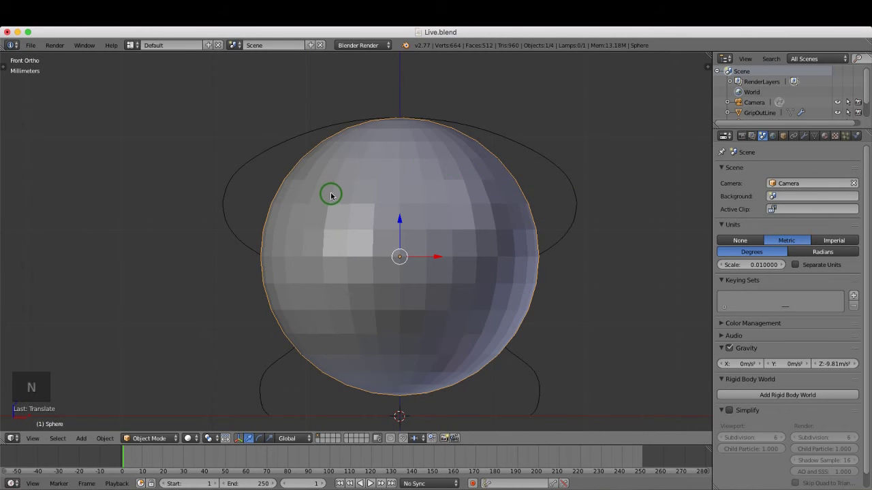
# Enter Edit Mode on the sphere, deselect all its geometry and switch the display to wireframe.
pyautogui.press('Tab')
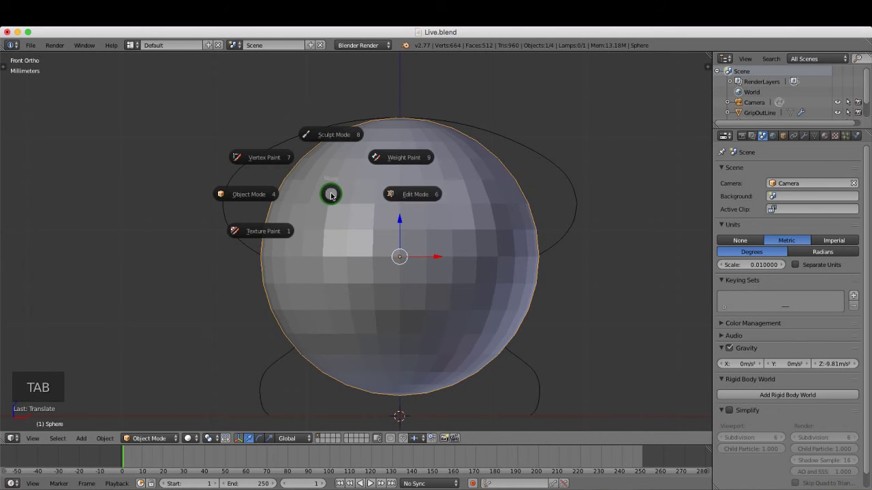
pyautogui.click(418, 194)
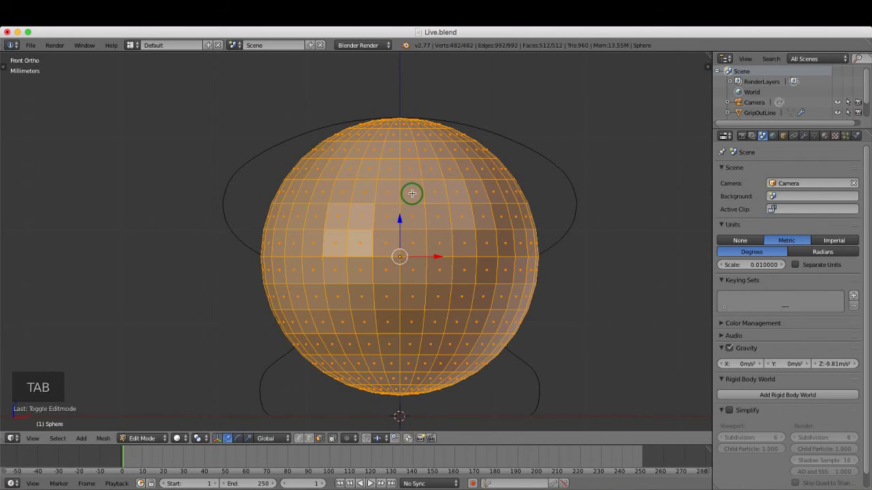
pyautogui.press('a')
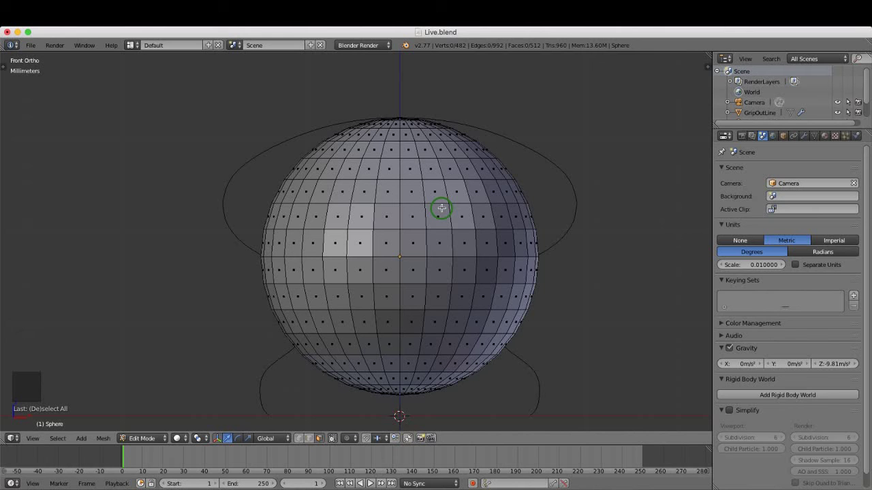
pyautogui.press('z')
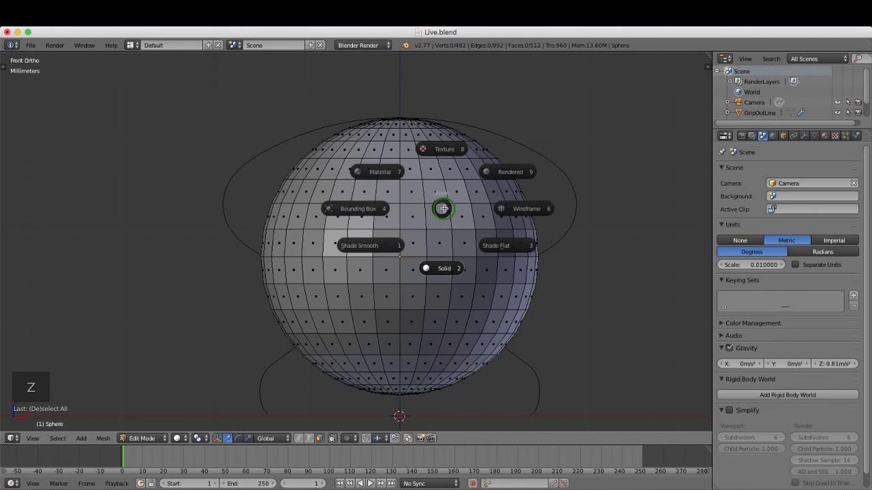
pyautogui.click(527, 209)
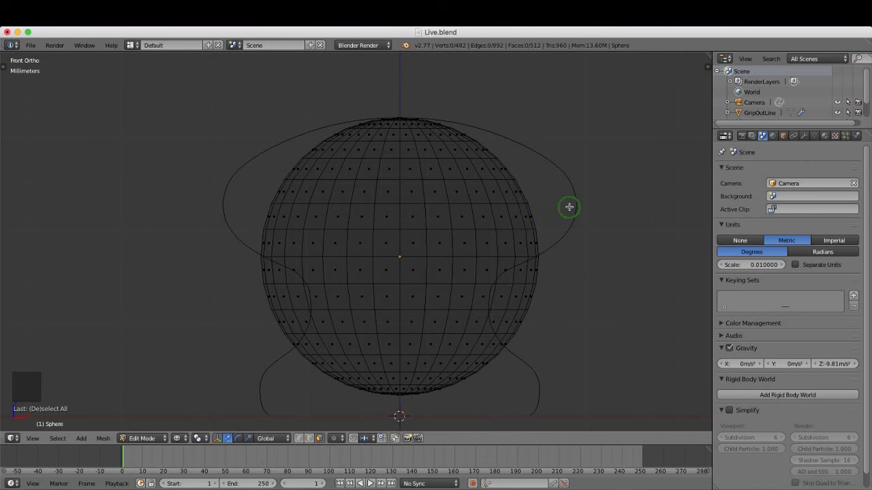
# In vertex select mode, box-select all sphere vertices below the upper cap and delete them.
pyautogui.scroll(-1, 244, 167)
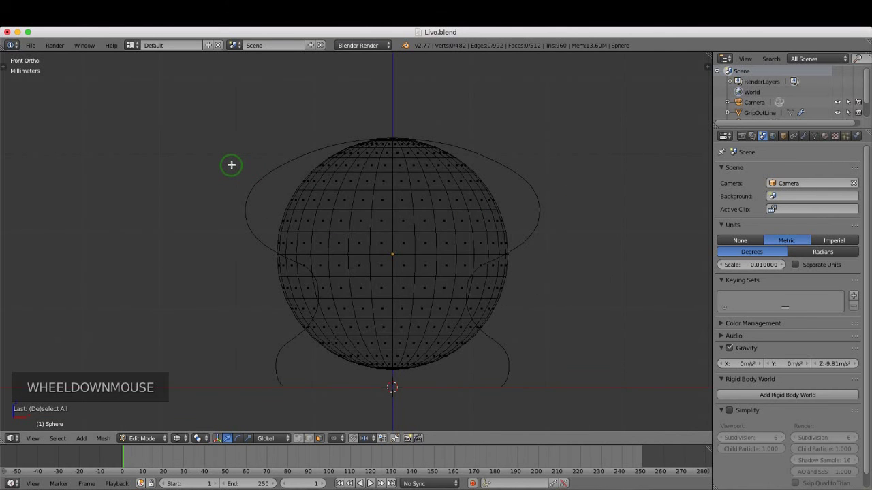
pyautogui.hotkey('ctrl', 'Tab')
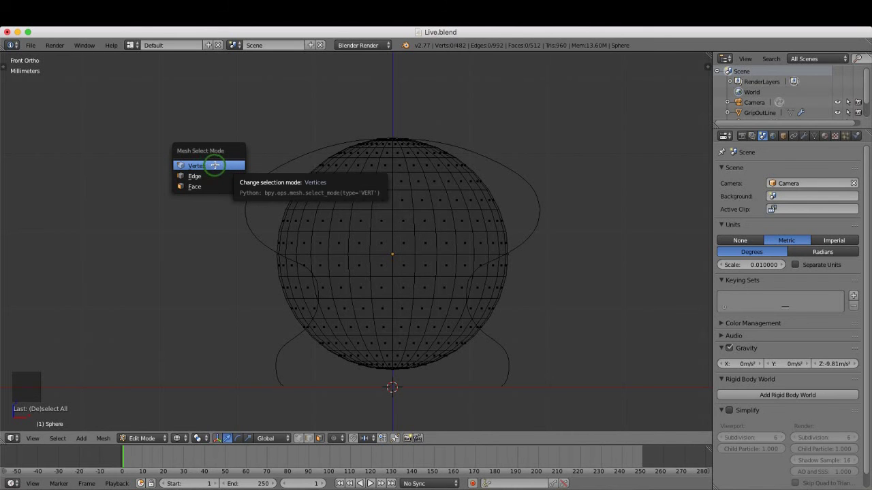
pyautogui.click(216, 165)
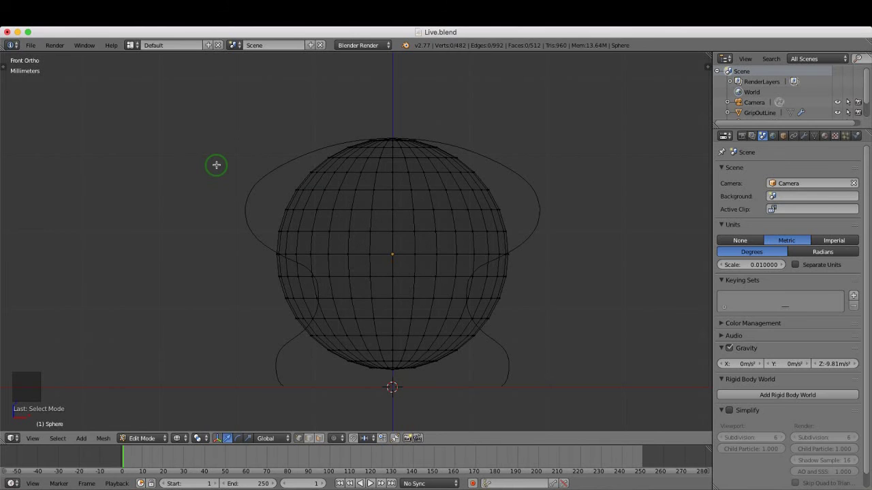
pyautogui.press('b')
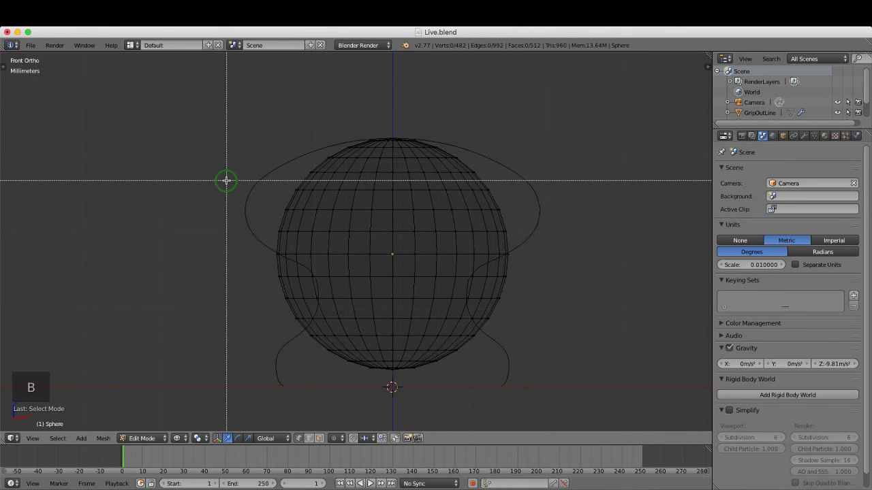
pyautogui.click(226, 180)
pyautogui.moveTo(229, 184); pyautogui.dragTo(535, 386)
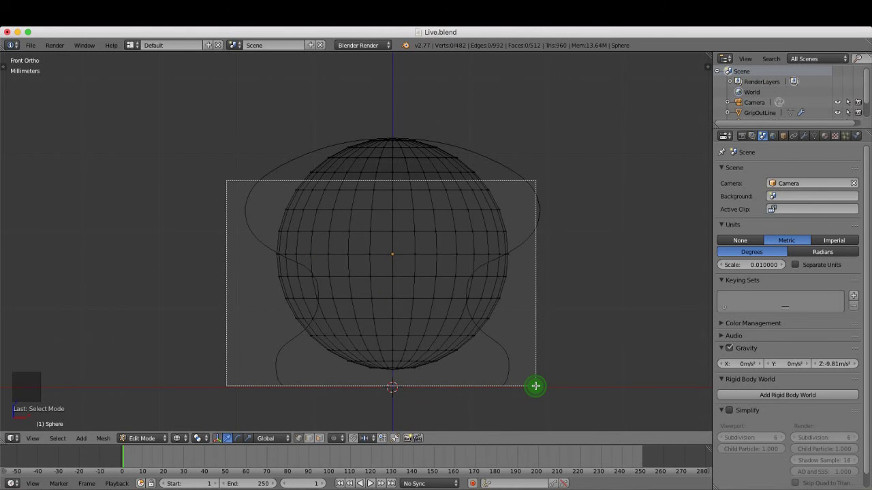
pyautogui.moveTo(535, 386); pyautogui.dragTo(536, 386)
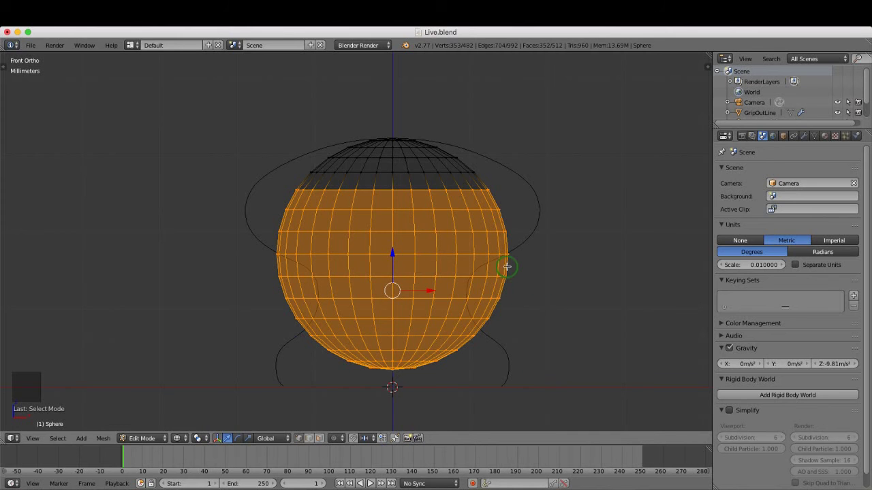
pyautogui.press('Delete')
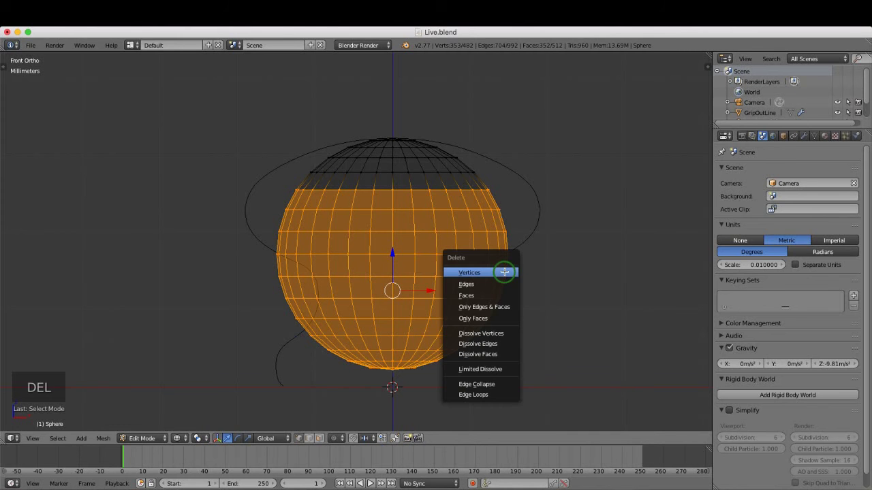
pyautogui.click(487, 272)
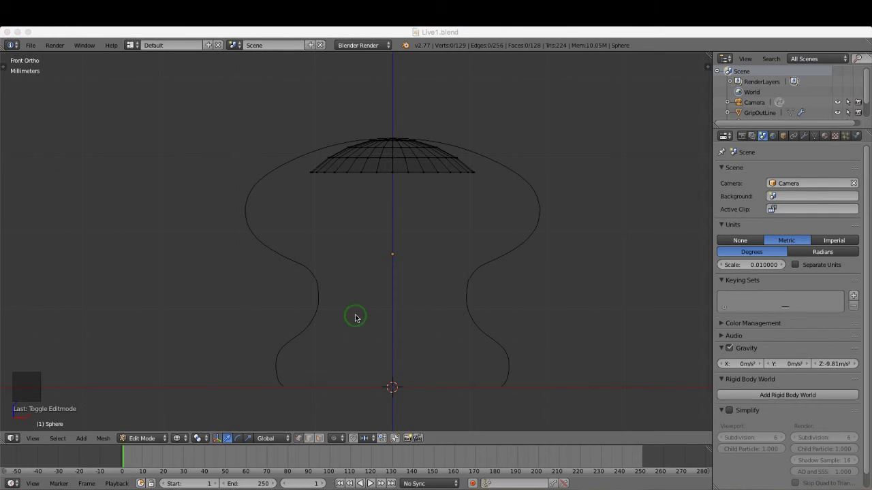
# Select the edge loop just below the cap's pole, raise it slightly along Z and scale it outward to meet the grip outline.
pyautogui.click(361, 312)
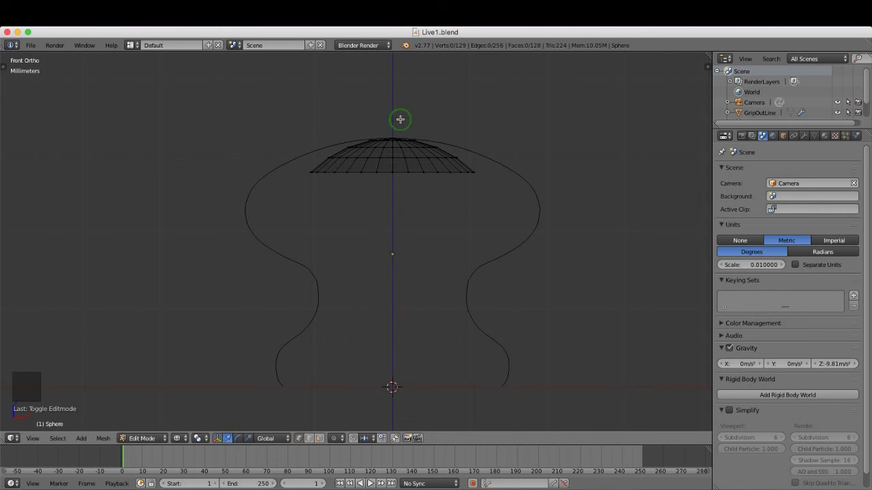
pyautogui.scroll(5, 398, 116)
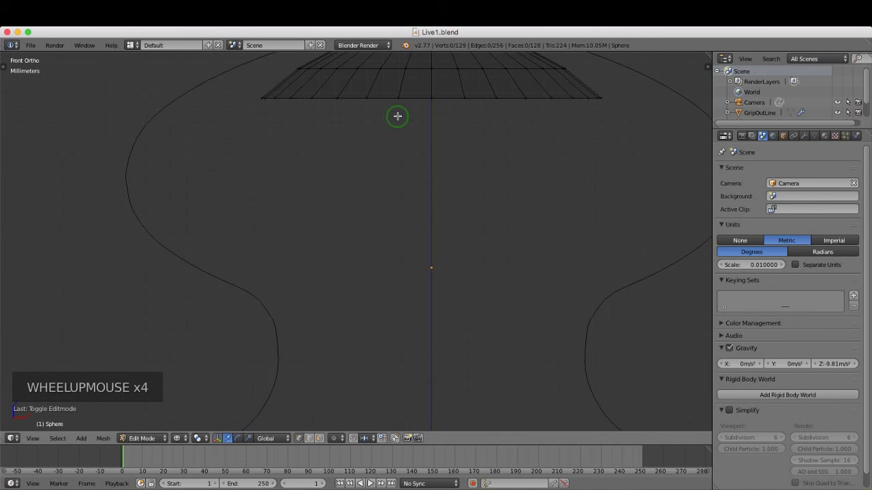
pyautogui.keyDown('shift'); pyautogui.moveTo(408, 101); pyautogui.dragTo(373, 334, button='middle'); pyautogui.keyUp('shift')
pyautogui.scroll(1, 374, 332)
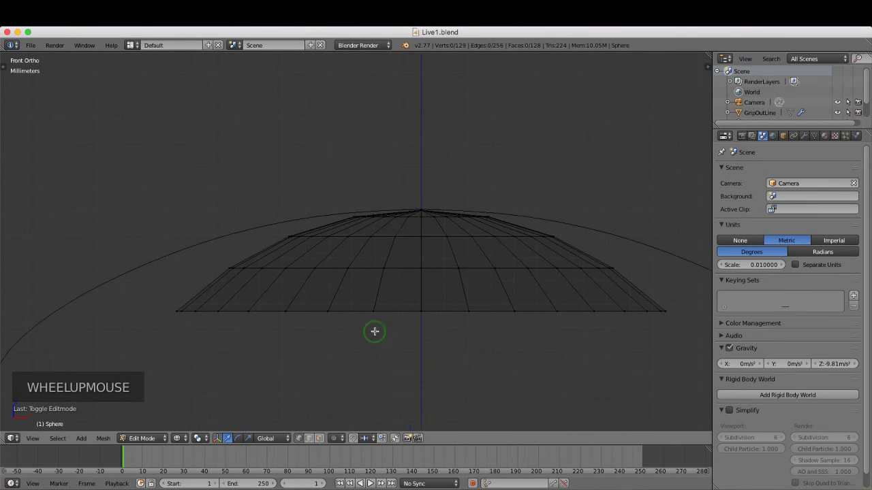
pyautogui.keyDown('alt'); pyautogui.click(413, 217); pyautogui.keyUp('alt')
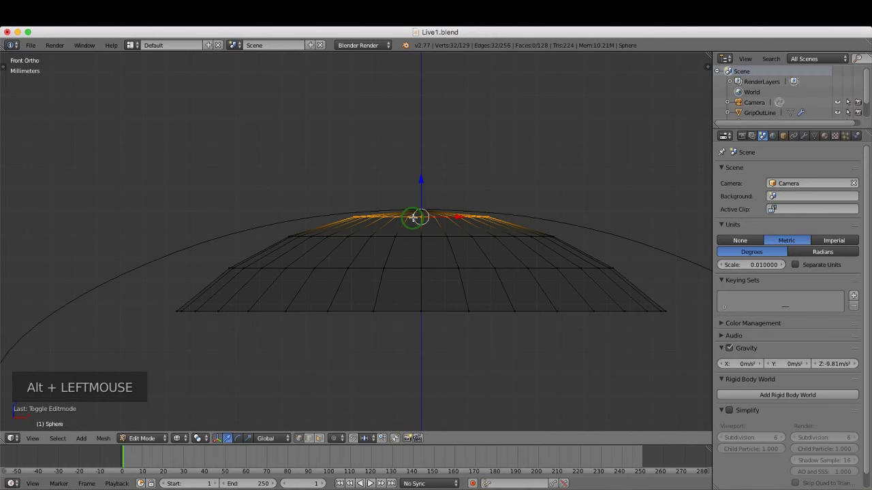
pyautogui.moveTo(475, 208); pyautogui.dragTo(420, 233, button='middle')
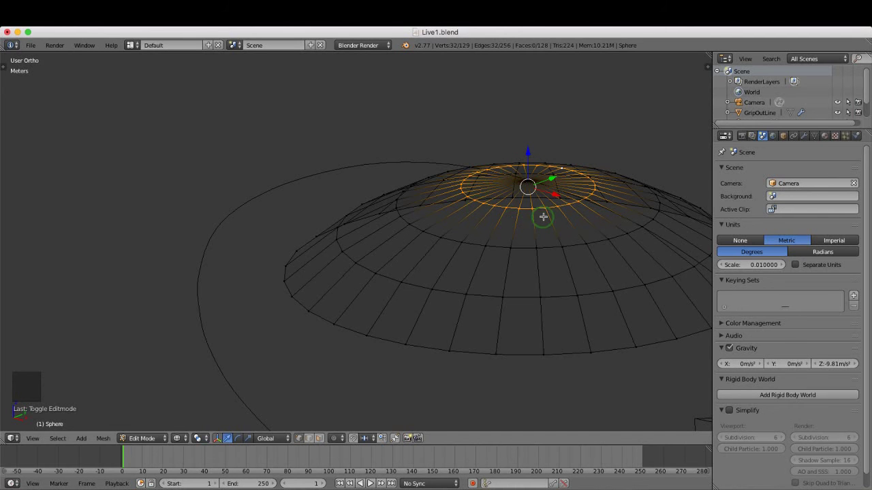
pyautogui.moveTo(451, 286); pyautogui.dragTo(486, 271, button='middle')
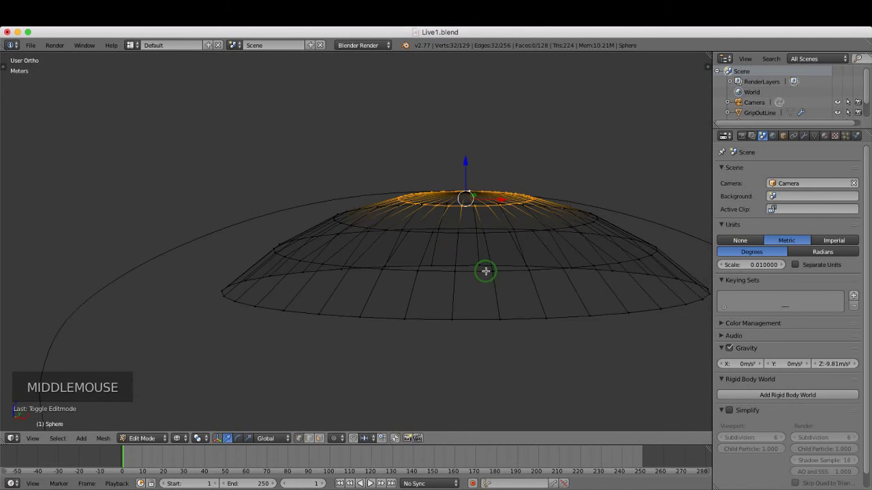
pyautogui.press('KP_1')
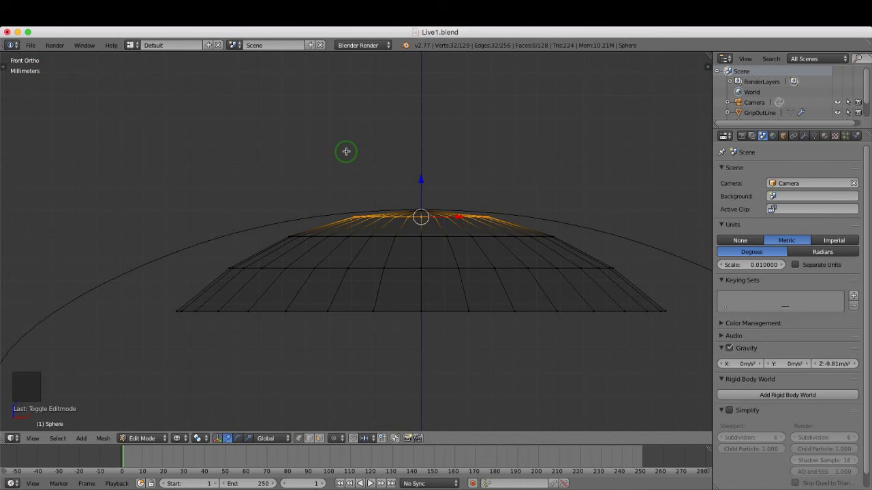
pyautogui.press('KP_5')
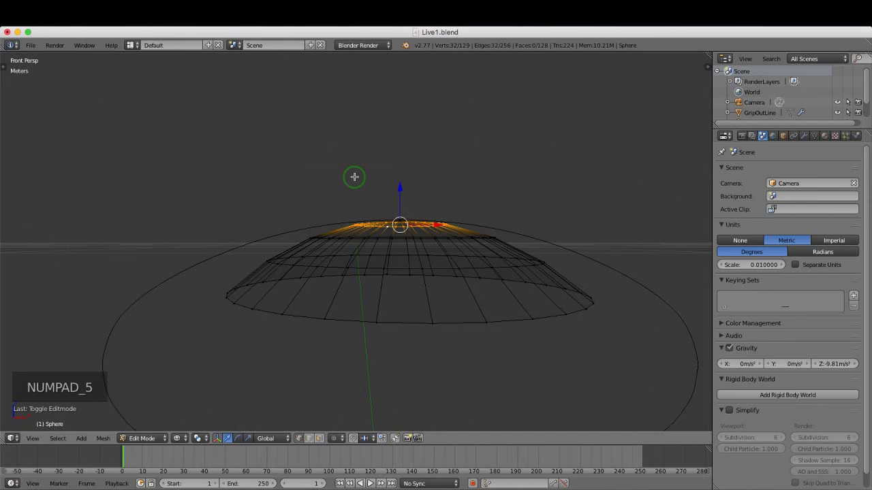
pyautogui.press('KP_5')
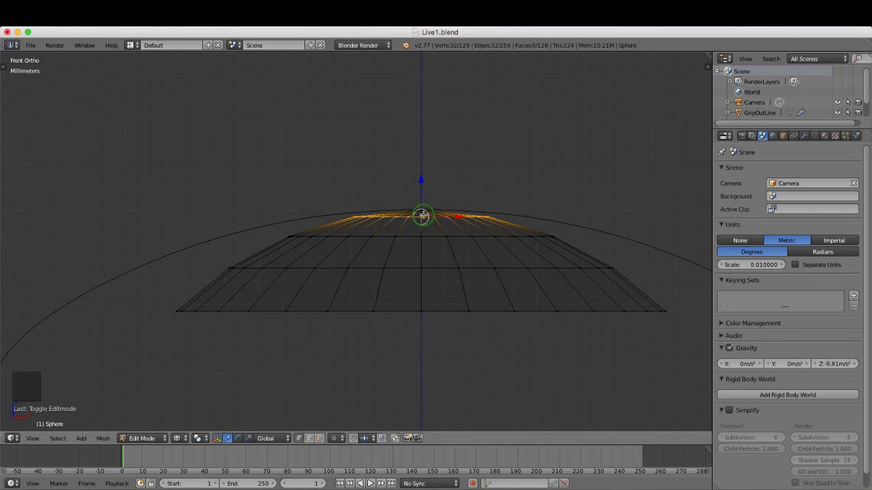
pyautogui.scroll(2, 423, 217)
pyautogui.keyDown('shift'); pyautogui.moveTo(461, 218); pyautogui.dragTo(442, 226, button='middle'); pyautogui.keyUp('shift')
pyautogui.scroll(2, 438, 208)
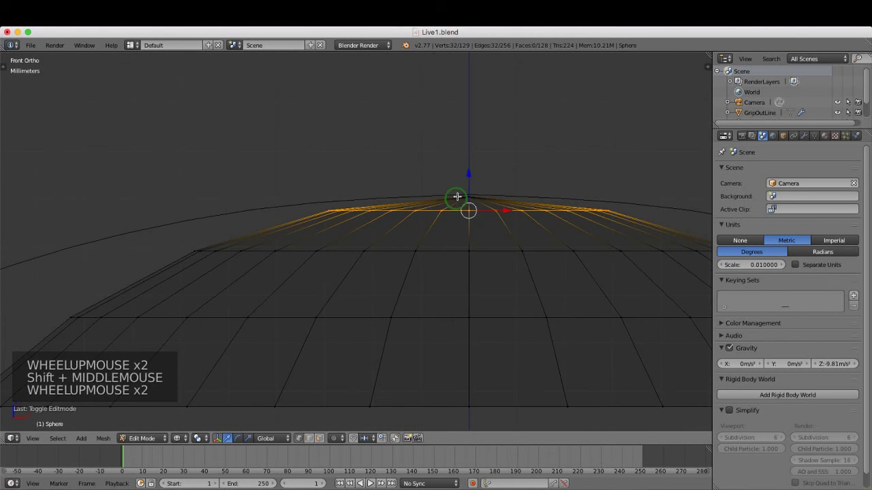
pyautogui.moveTo(467, 184); pyautogui.dragTo(469, 180)
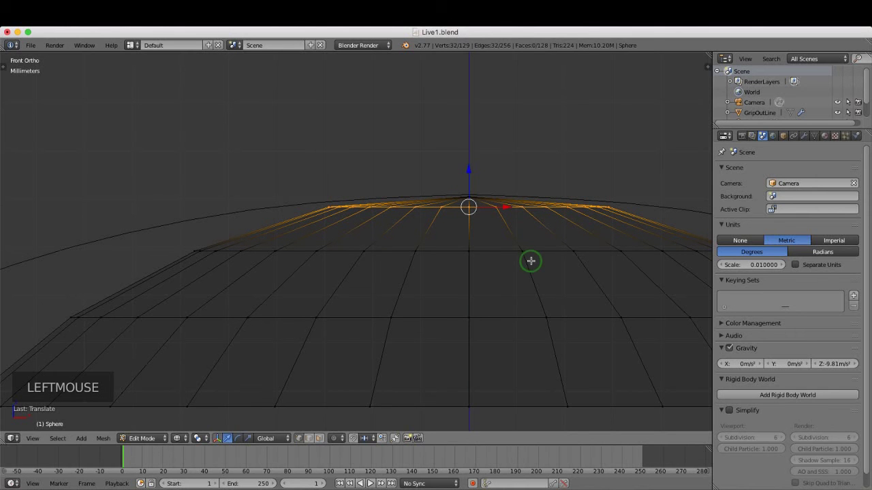
pyautogui.press('s')
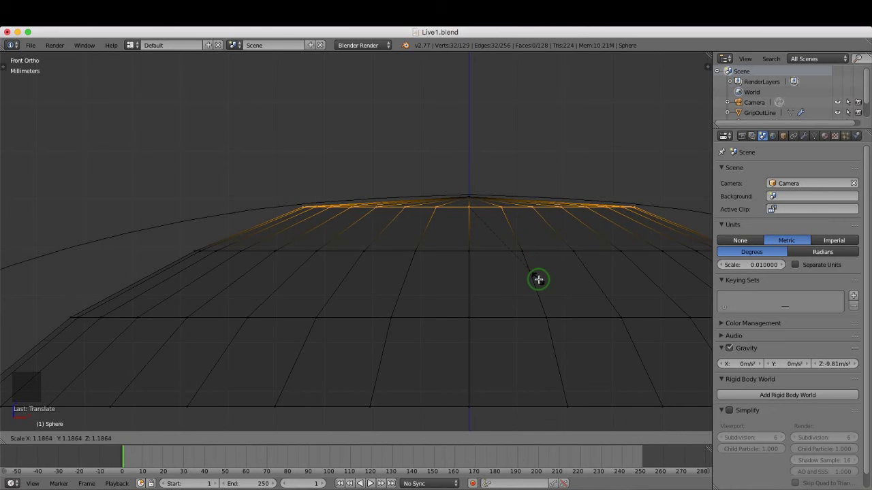
pyautogui.click(538, 281)
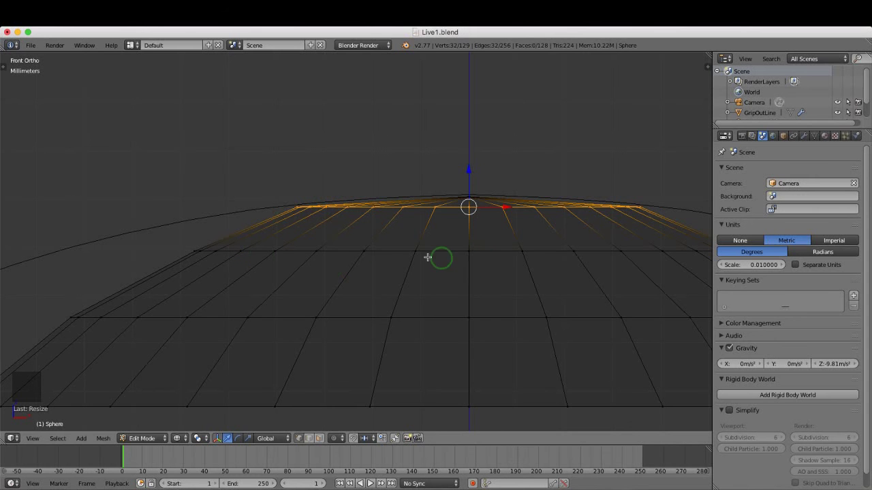
# Select the second edge loop below the pole, raise it along Z and scale it outward to the grip outline.
pyautogui.keyDown('alt'); pyautogui.click(337, 250); pyautogui.keyUp('alt')
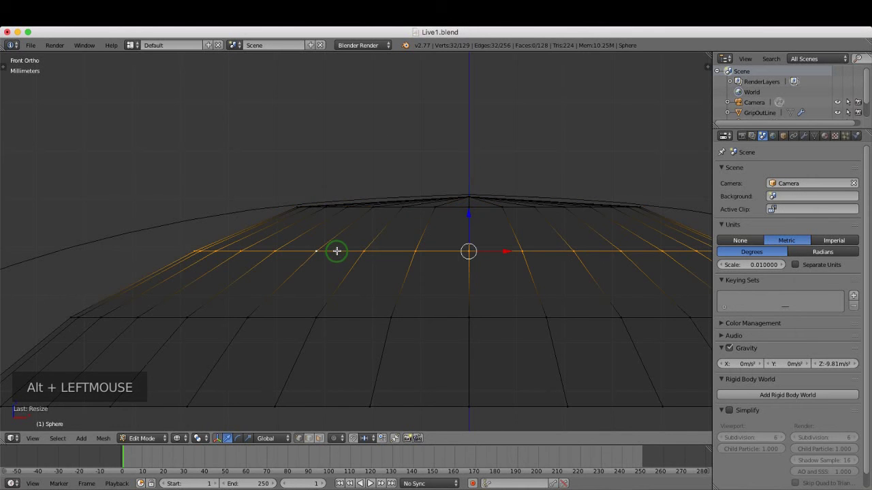
pyautogui.moveTo(467, 225); pyautogui.dragTo(469, 202)
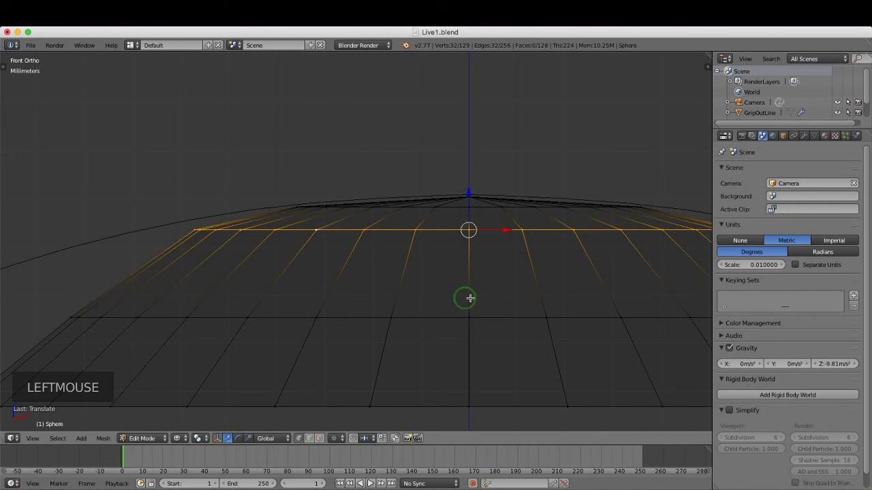
pyautogui.press('s')
pyautogui.press('s')
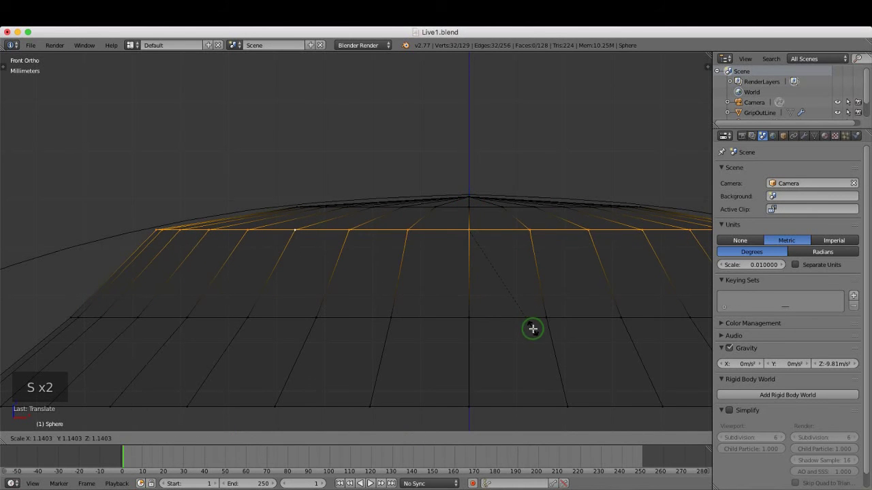
pyautogui.click(534, 329)
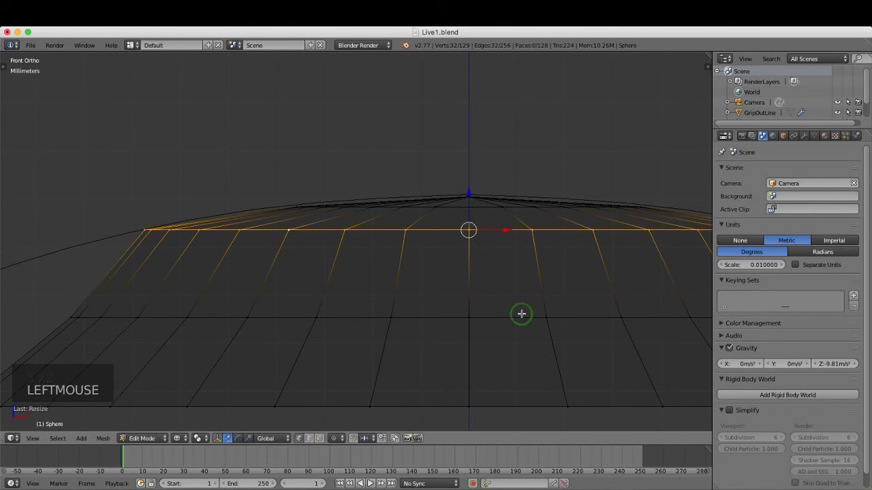
# Scale the third edge loop below the pole outward and raise it along Z until it sits on the grip outline.
pyautogui.scroll(-2, 494, 254)
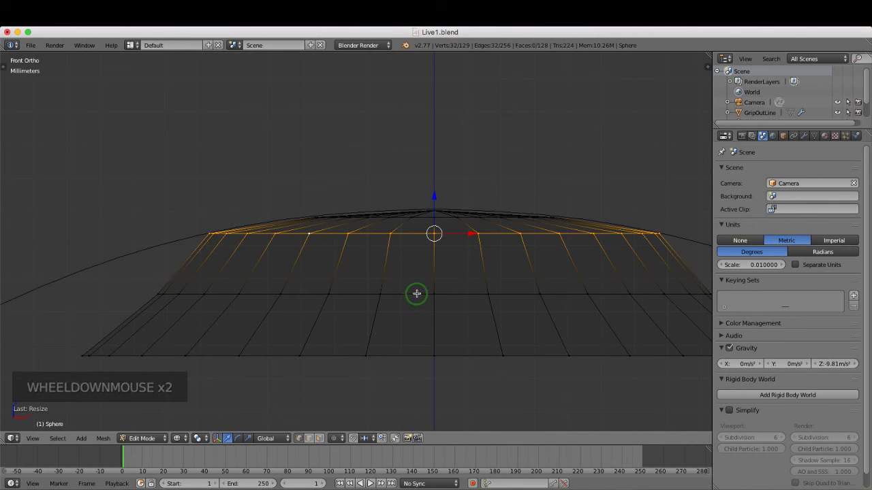
pyautogui.keyDown('alt'); pyautogui.click(416, 294); pyautogui.keyUp('alt')
pyautogui.press('s')
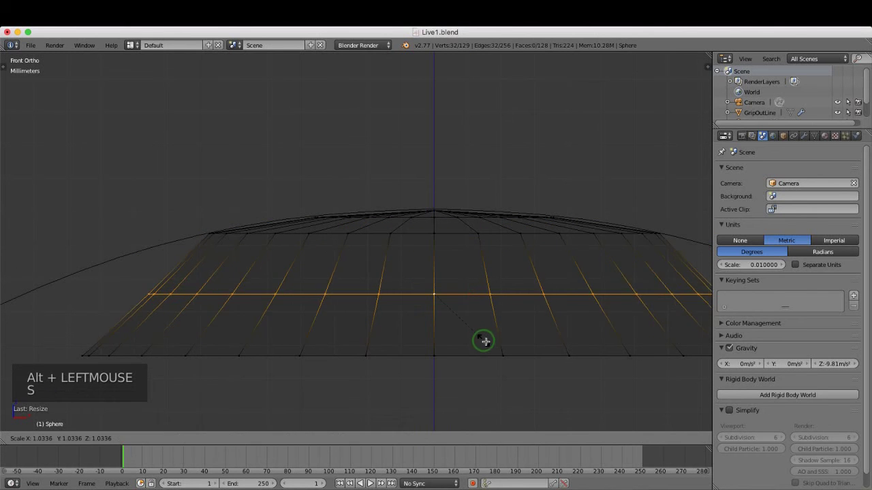
pyautogui.click(500, 351)
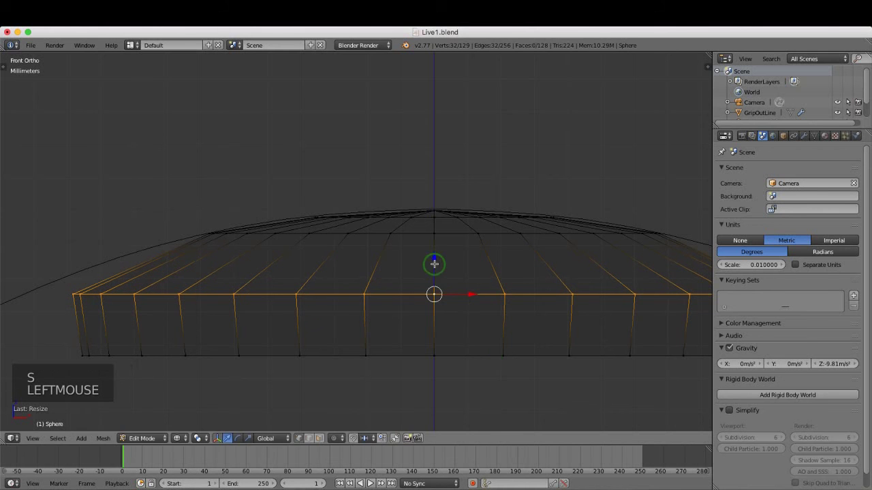
pyautogui.moveTo(434, 259); pyautogui.dragTo(440, 242)
# Scale the cap's open bottom edge loop outward and raise it along Z until it sits on the grip outline.
pyautogui.scroll(-1, 497, 293)
pyautogui.keyDown('shift'); pyautogui.moveTo(500, 292); pyautogui.dragTo(574, 252, button='middle'); pyautogui.keyUp('shift')
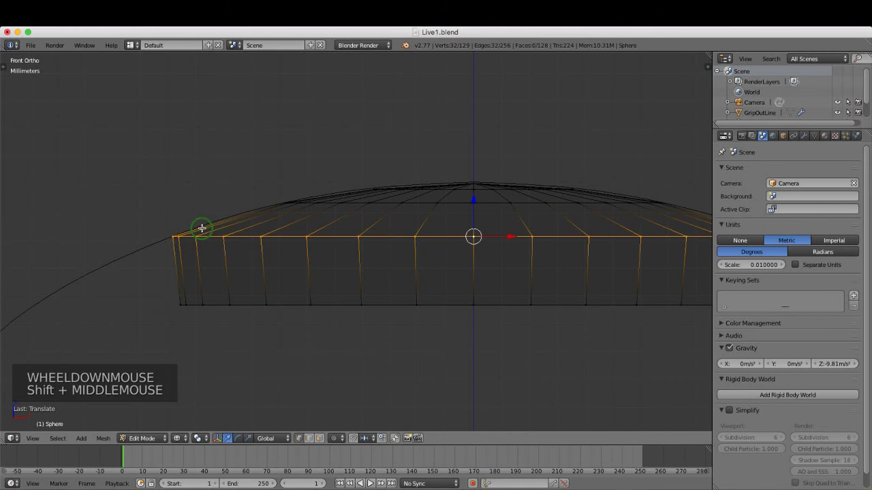
pyautogui.keyDown('alt'); pyautogui.click(285, 304); pyautogui.keyUp('alt')
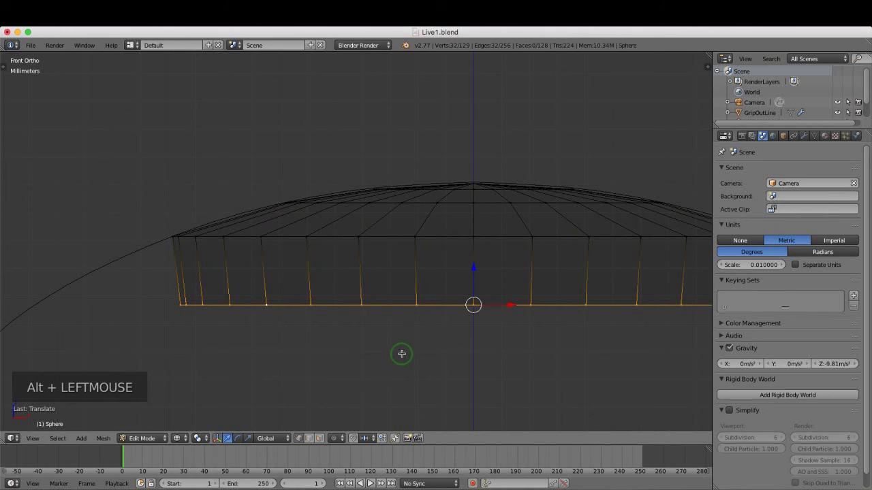
pyautogui.press('s')
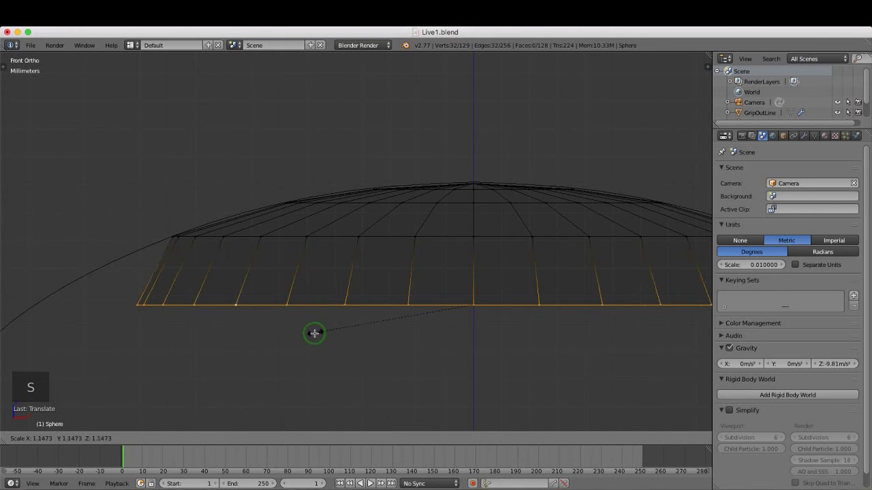
pyautogui.click(280, 340)
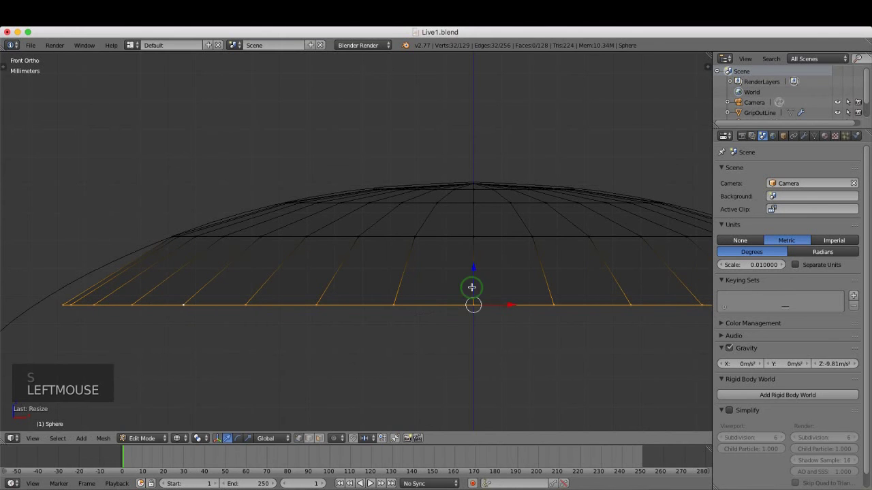
pyautogui.moveTo(471, 272); pyautogui.dragTo(477, 252)
# Extrude the cap's bottom edge loop about 1.55 mm down along Z and scale it by about 1.16 to meet the outline.
pyautogui.scroll(-5, 502, 220)
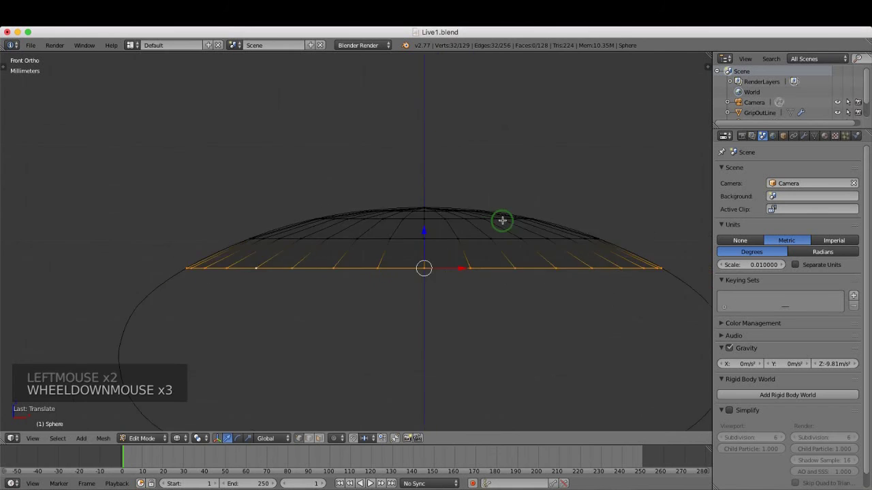
pyautogui.scroll(-1, 453, 265)
pyautogui.keyDown('shift'); pyautogui.moveTo(454, 265); pyautogui.dragTo(458, 255, button='middle'); pyautogui.keyUp('shift')
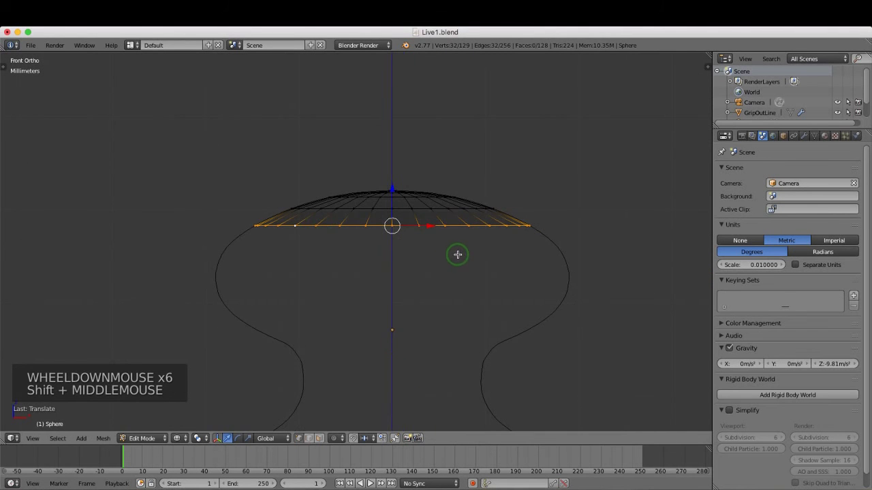
pyautogui.scroll(2, 150, 246)
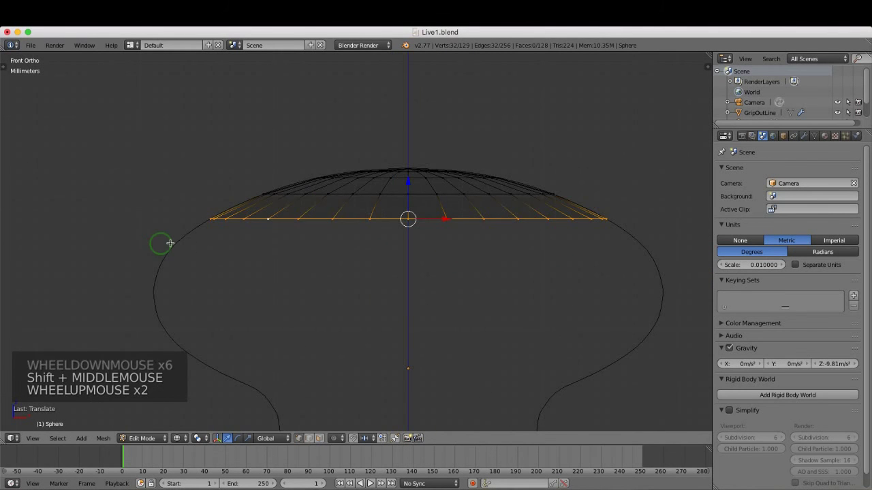
pyautogui.press('e')
pyautogui.press('e')
pyautogui.press('e')
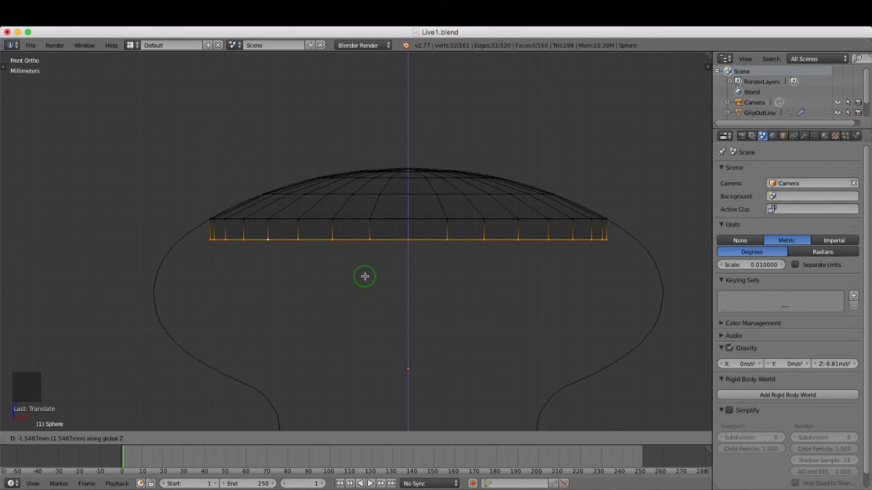
pyautogui.click(364, 276)
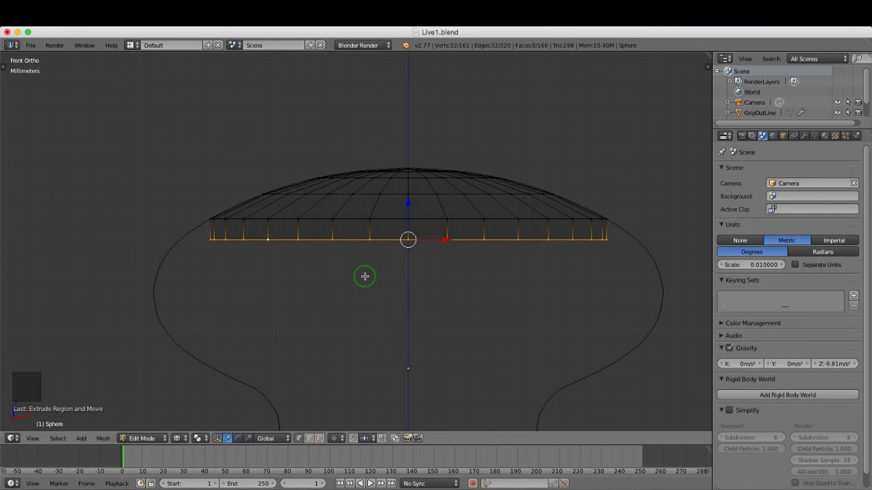
pyautogui.press('s')
pyautogui.press('s')
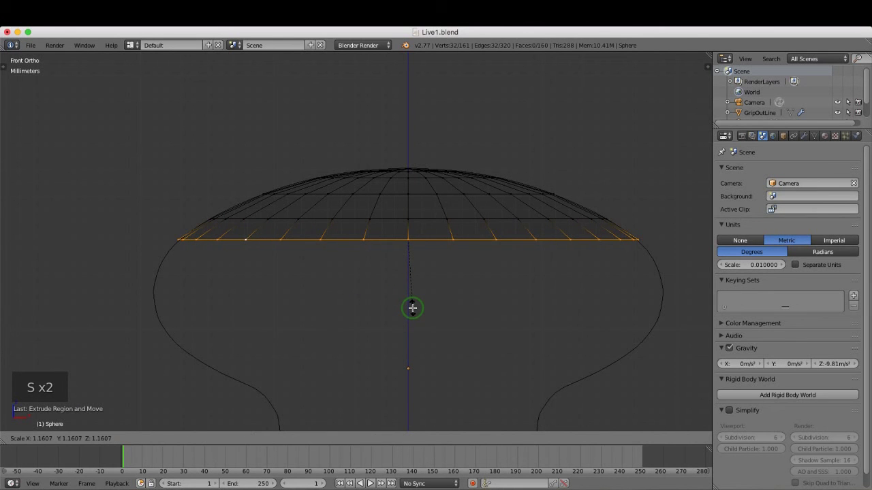
pyautogui.click(412, 308)
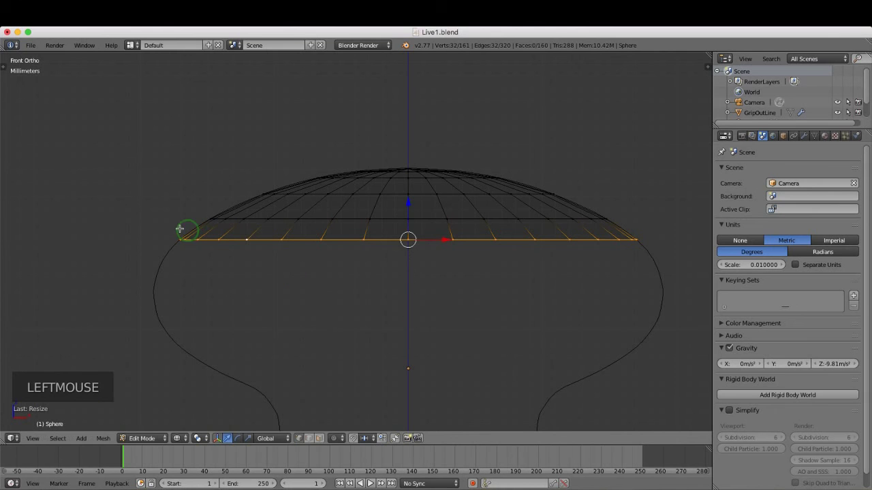
# Extrude the cap's bottom edge loop down along Z and scale the new ring outward by about 1.06 toward the grip outline.
pyautogui.scroll(3, 162, 234)
pyautogui.scroll(1, 162, 235)
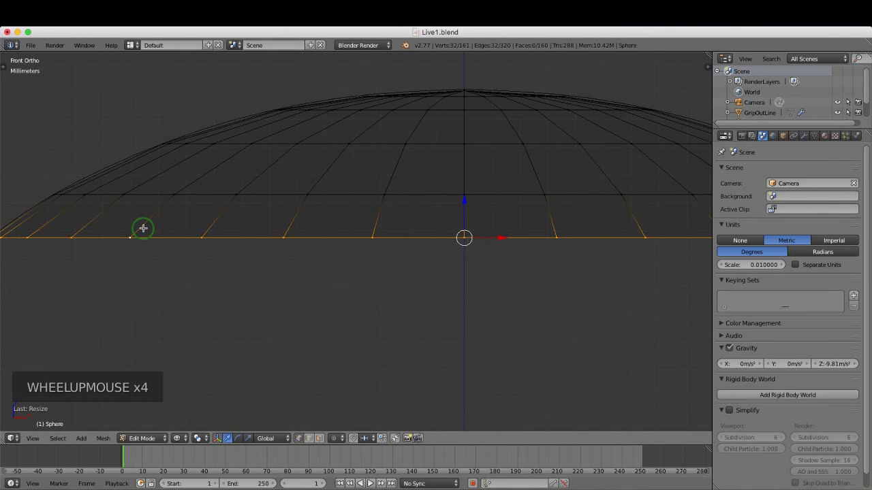
pyautogui.keyDown('shift'); pyautogui.moveTo(142, 227); pyautogui.dragTo(503, 177, button='middle'); pyautogui.keyUp('shift')
pyautogui.scroll(3, 324, 303)
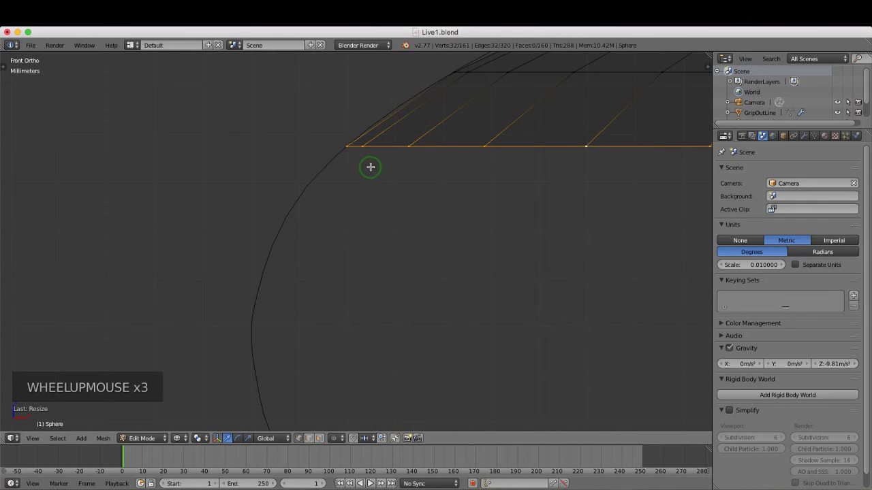
pyautogui.press('e')
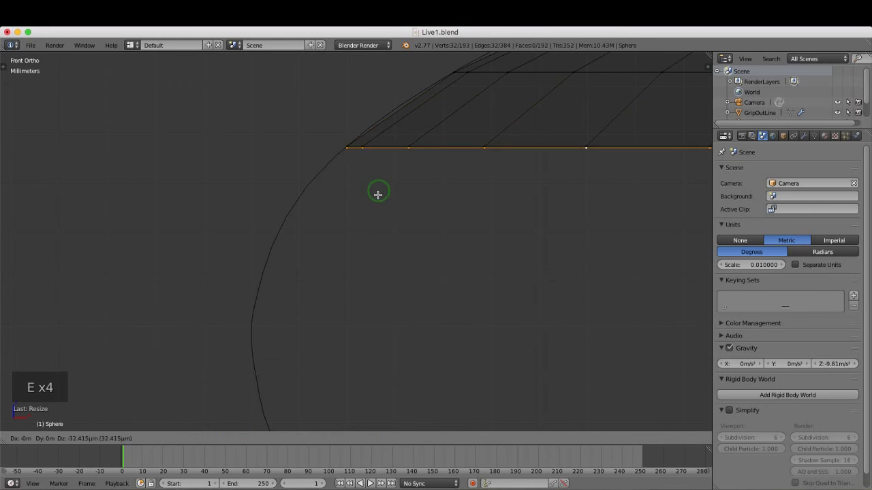
pyautogui.click(363, 269)
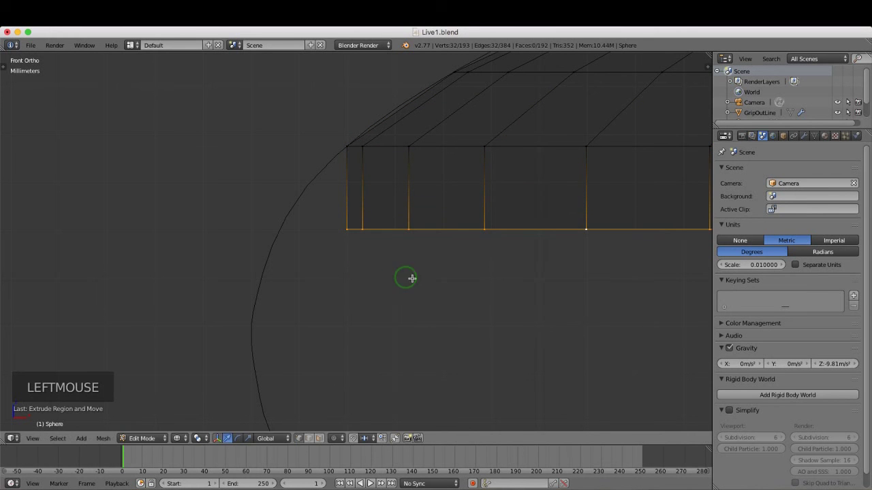
pyautogui.press('s')
pyautogui.press('s')
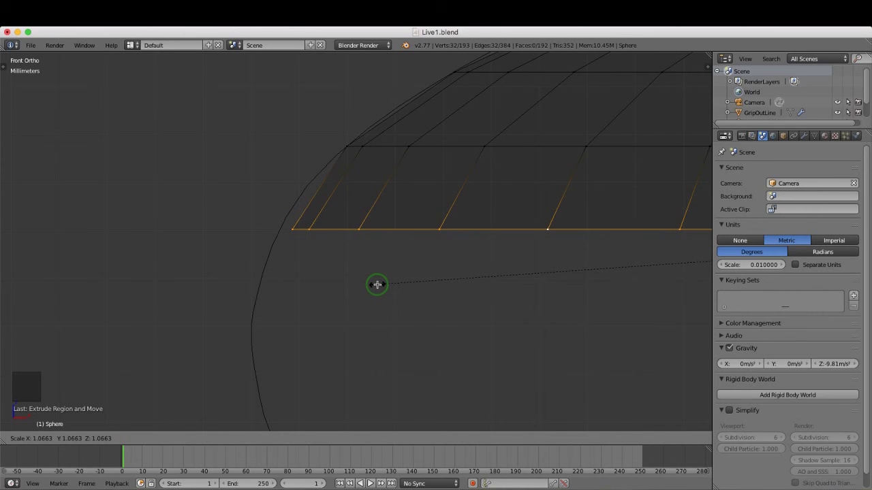
pyautogui.click(380, 285)
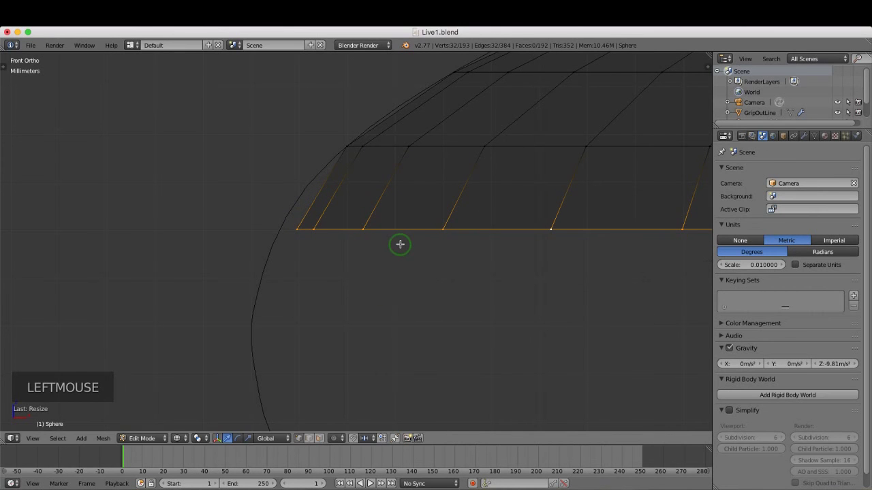
# Raise the new bottom ring about 0.56 mm along Z until it sits on the grip outline.
pyautogui.press('g')
pyautogui.press('z')
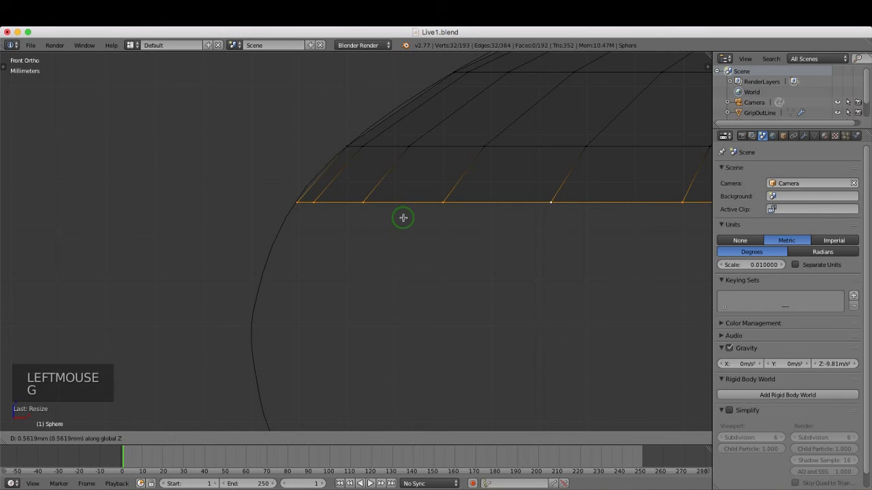
pyautogui.click(403, 218)
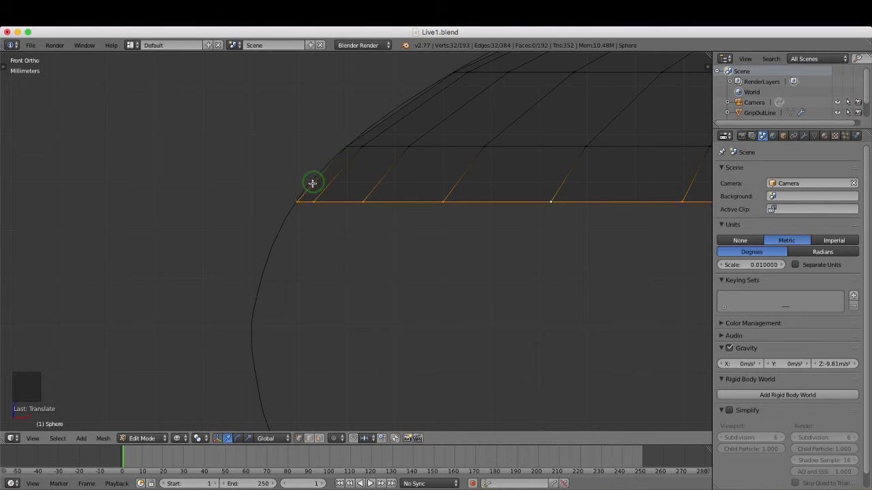
# Extrude the bottom edge loop further down along Z and scale it by about 1.037 to meet the grip outline.
pyautogui.press('e')
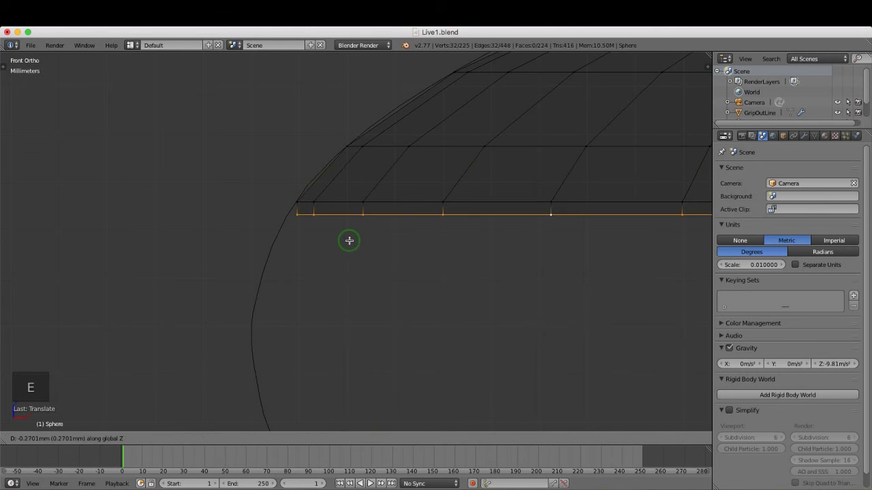
pyautogui.click(353, 288)
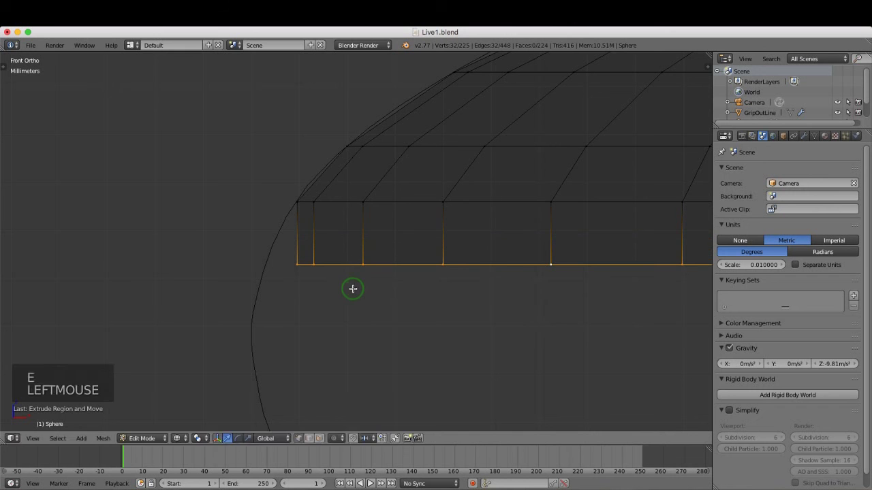
pyautogui.press('s')
pyautogui.press('s')
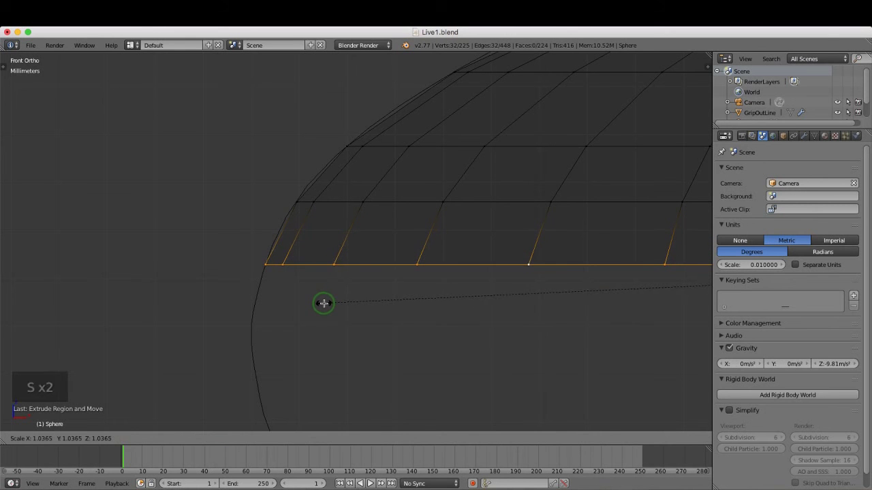
pyautogui.click(324, 303)
# Extrude another ring down to the grip outline's widest point and scale it slightly outward, by just over 1.01, onto the outline.
pyautogui.press('e')
pyautogui.press('e')
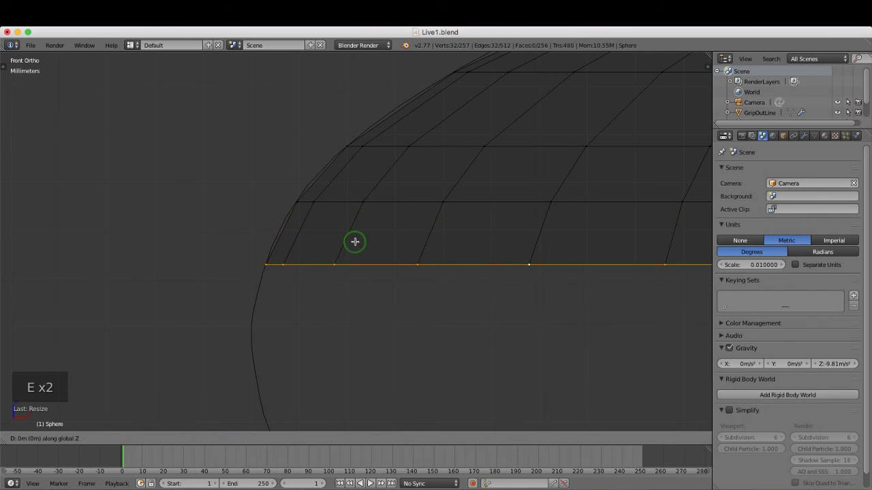
pyautogui.click(349, 310)
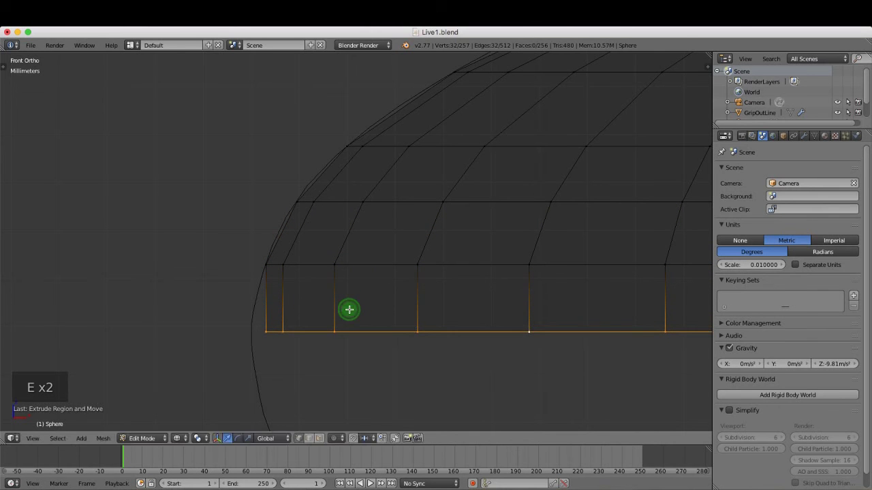
pyautogui.press('s')
pyautogui.press('s')
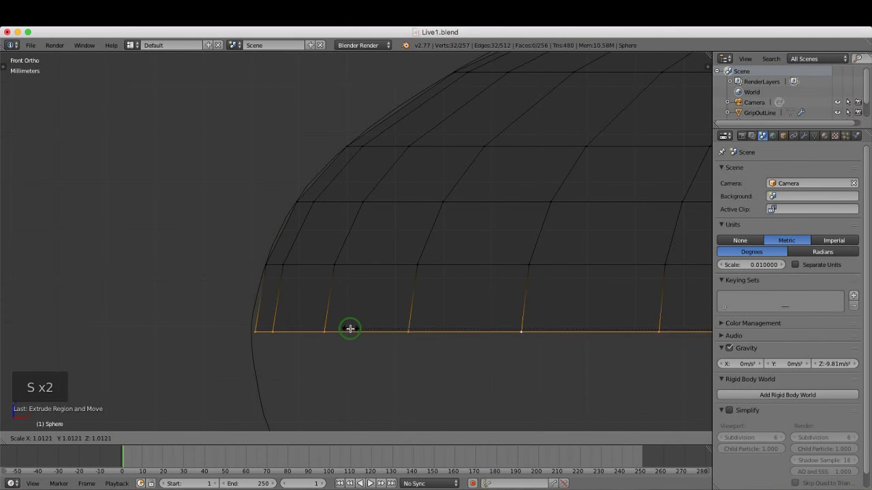
pyautogui.click(347, 330)
# Extrude the widest edge loop about 0.8 mm down along Z and scale it by about 0.997 to follow the outline inward.
pyautogui.scroll(-5, 347, 208)
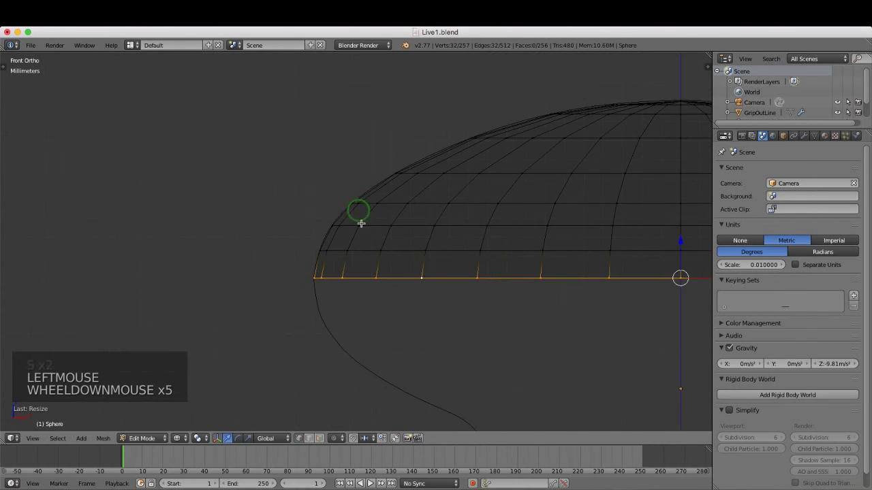
pyautogui.scroll(4, 379, 333)
pyautogui.press('e')
pyautogui.press('e')
pyautogui.press('e')
pyautogui.press('e')
pyautogui.press('e')
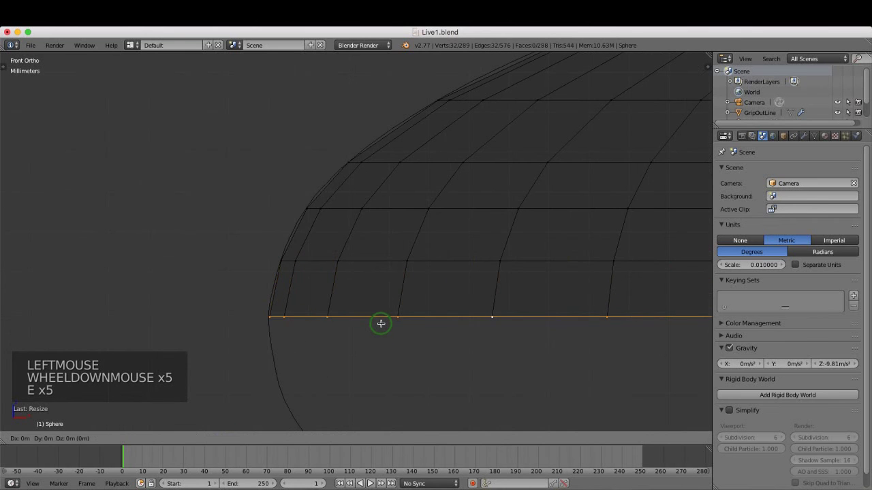
pyautogui.press('z')
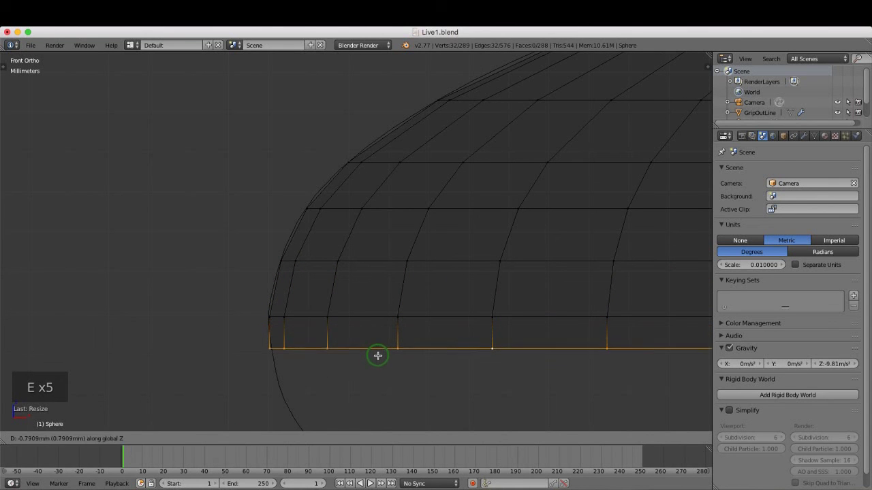
pyautogui.click(378, 356)
pyautogui.press('s')
pyautogui.press('s')
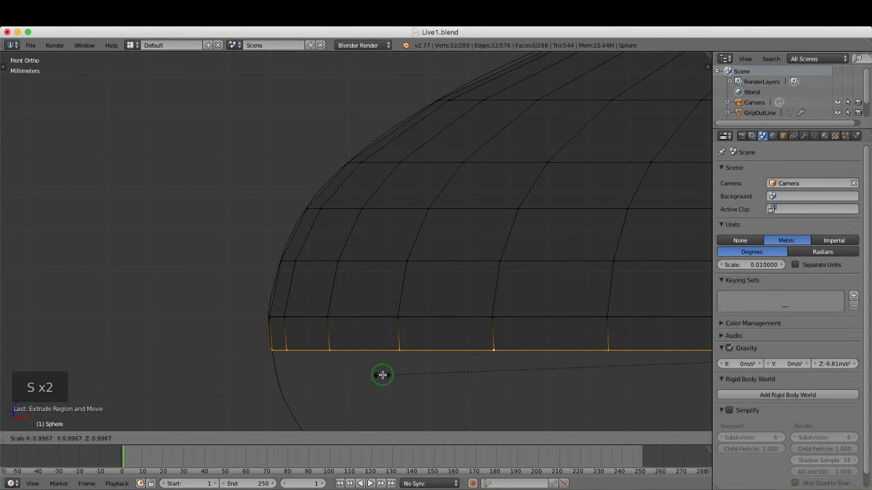
pyautogui.click(382, 375)
pyautogui.scroll(-2, 346, 310)
pyautogui.scroll(4, 337, 351)
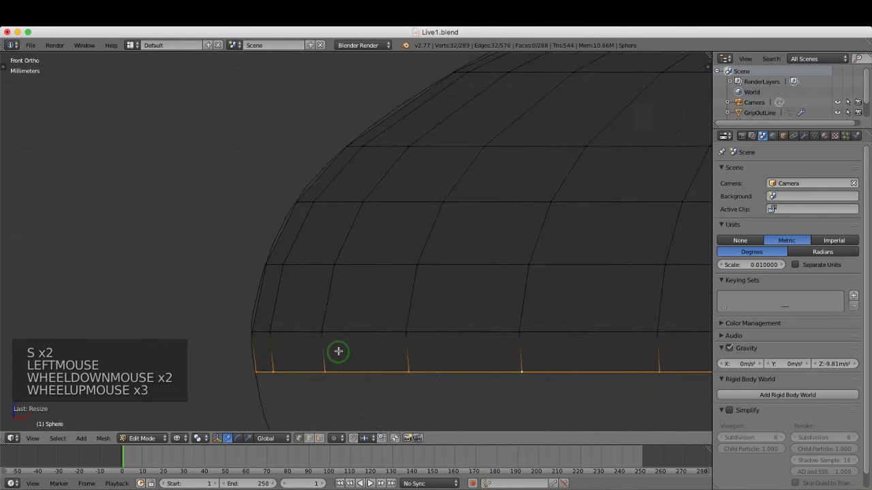
# Extrude the bottom edge loop about 1 mm down along Z and scale it by about 0.987 onto the grip outline.
pyautogui.scroll(-4, 355, 243)
pyautogui.keyDown('shift'); pyautogui.moveTo(352, 356); pyautogui.dragTo(381, 196, button='middle'); pyautogui.keyUp('shift')
pyautogui.scroll(3, 381, 196)
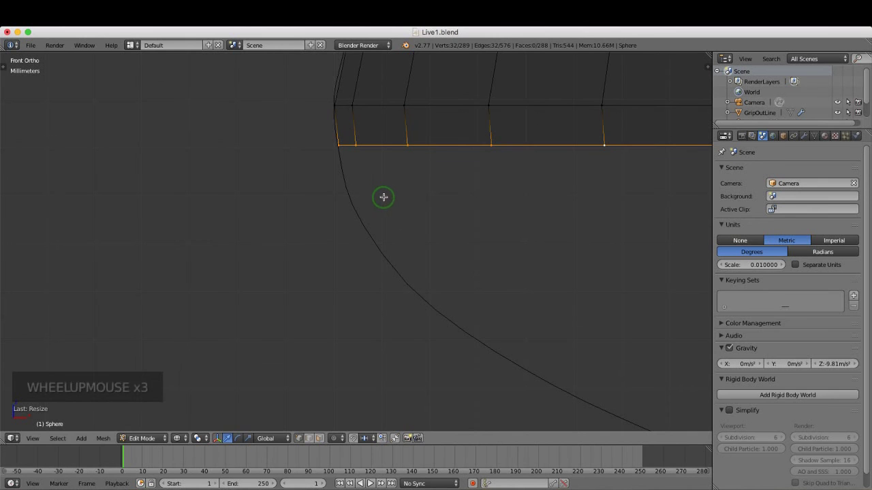
pyautogui.press('e')
pyautogui.press('e')
pyautogui.press('e')
pyautogui.press('e')
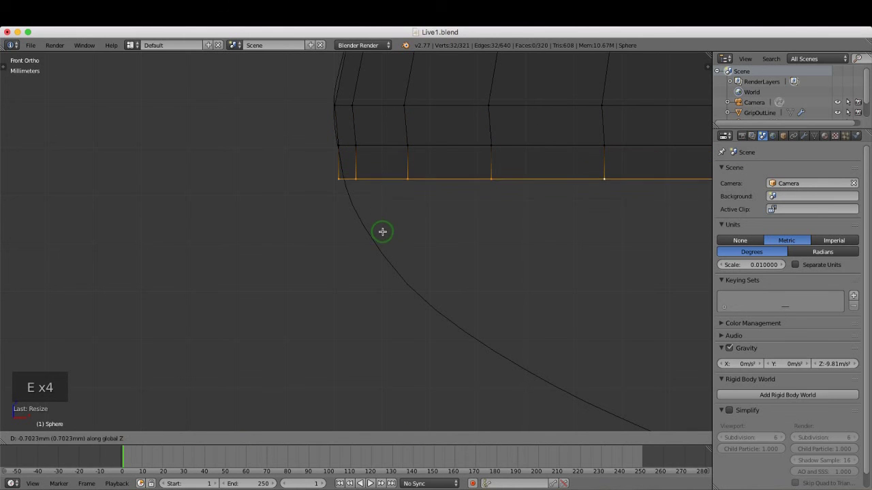
pyautogui.click(384, 247)
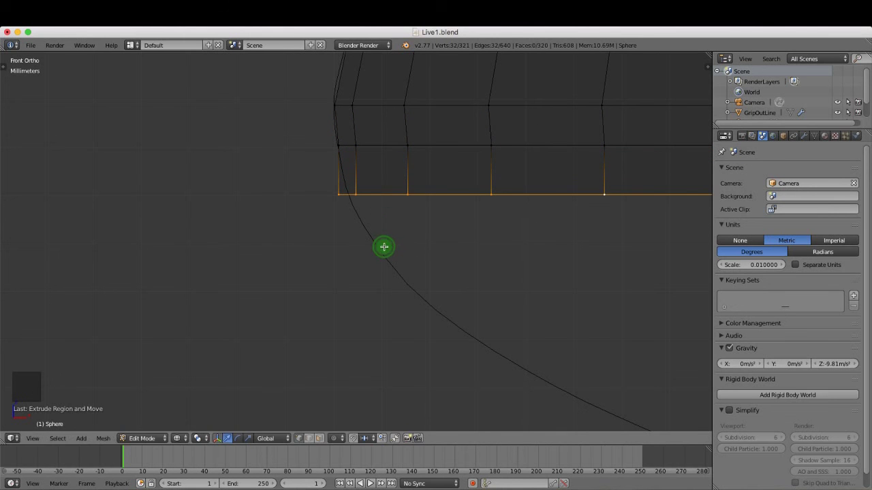
pyautogui.press('s')
pyautogui.press('s')
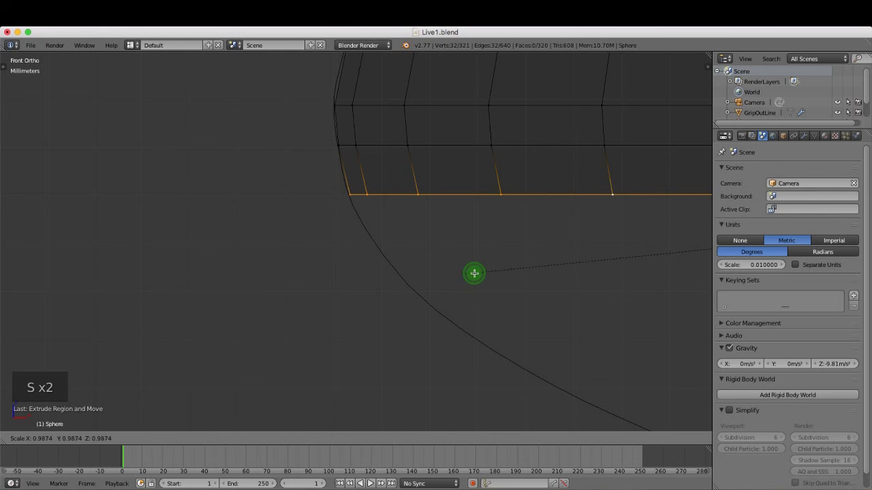
pyautogui.click(473, 274)
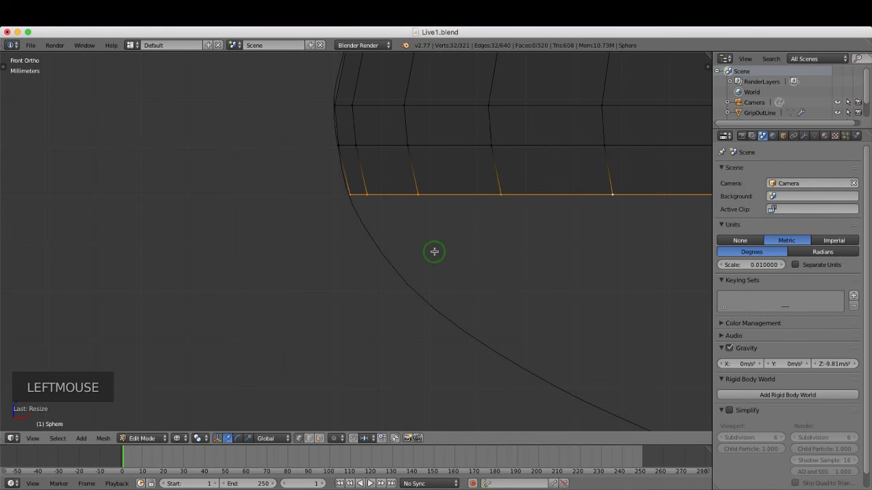
# Extrude the bottom edge loop about 0.9 mm down along Z and scale it inward by about 0.97 onto the grip outline.
pyautogui.keyDown('shift'); pyautogui.moveTo(515, 274); pyautogui.dragTo(380, 241, button='middle'); pyautogui.keyUp('shift')
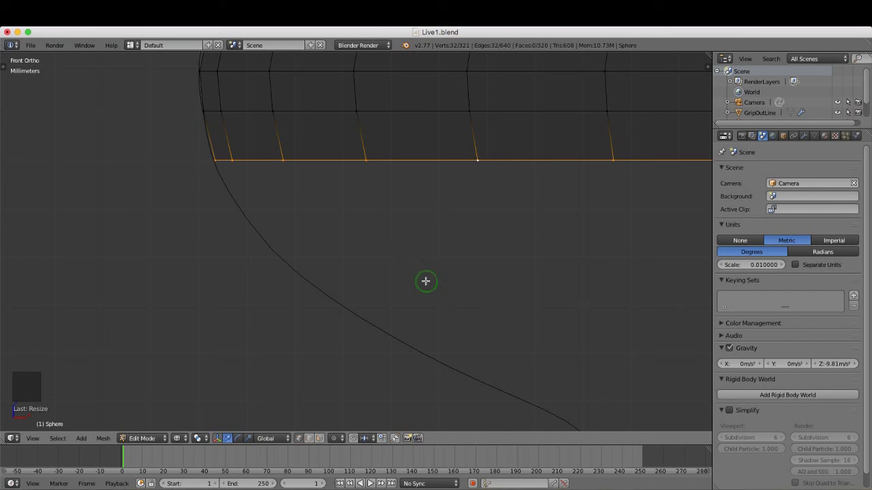
pyautogui.press('e')
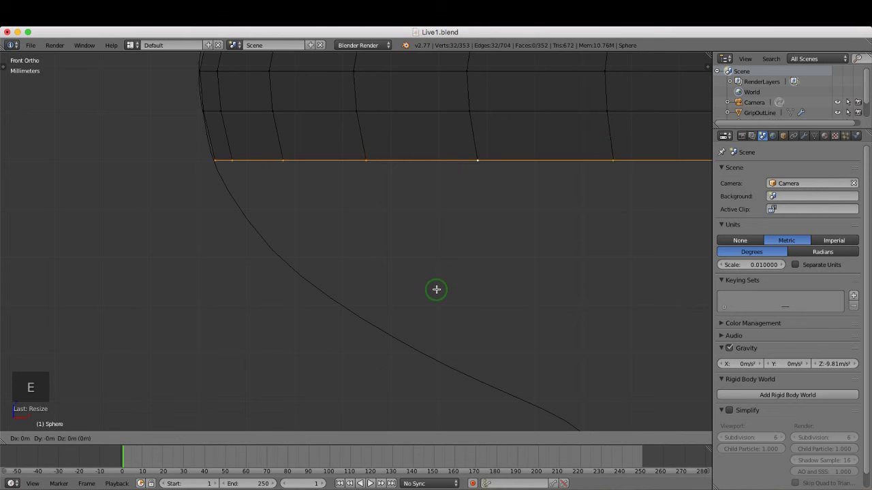
pyautogui.press('z')
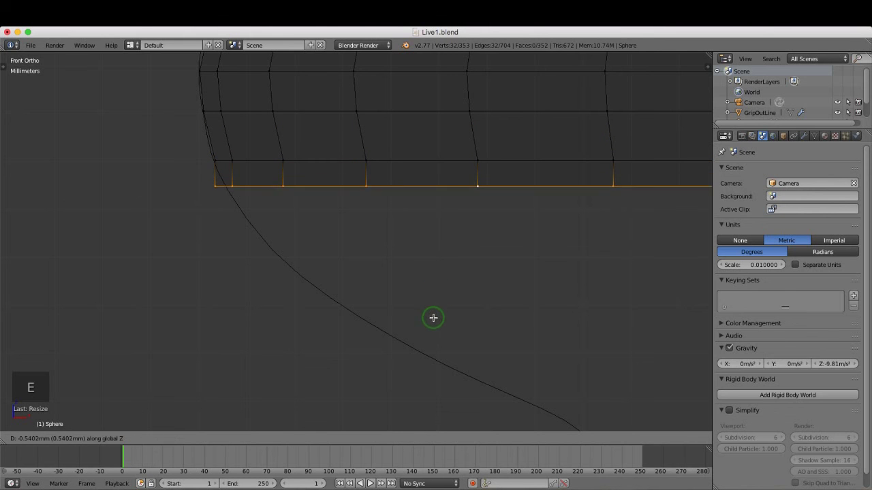
pyautogui.click(431, 335)
pyautogui.press('s')
pyautogui.press('s')
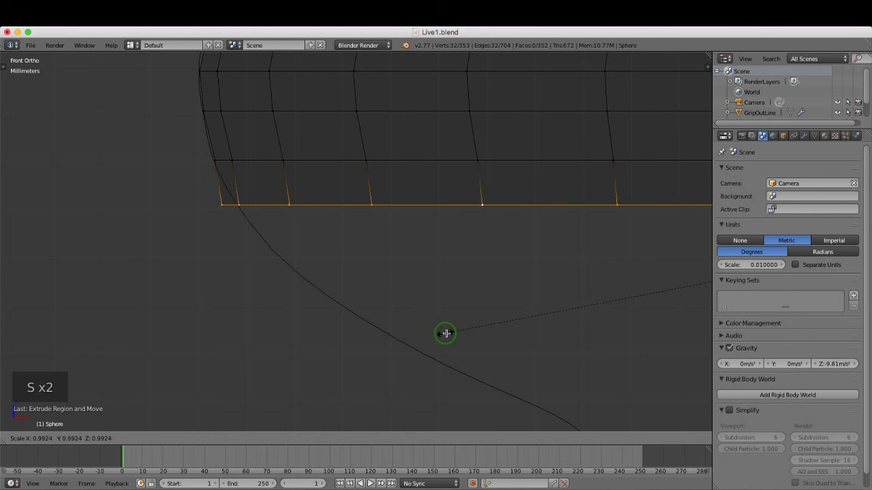
pyautogui.click(456, 324)
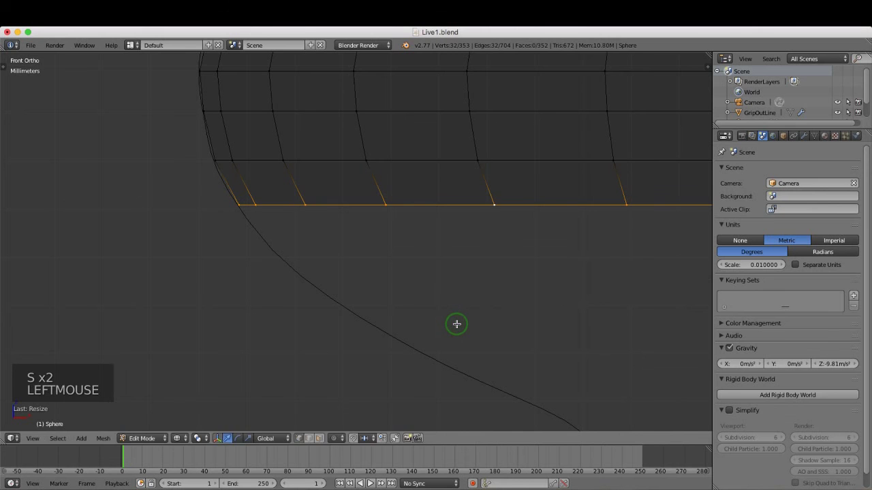
# Extrude one more ring nearly 1 mm down along Z and scale it inward by about 0.96 onto the grip outline.
pyautogui.press('e')
pyautogui.press('e')
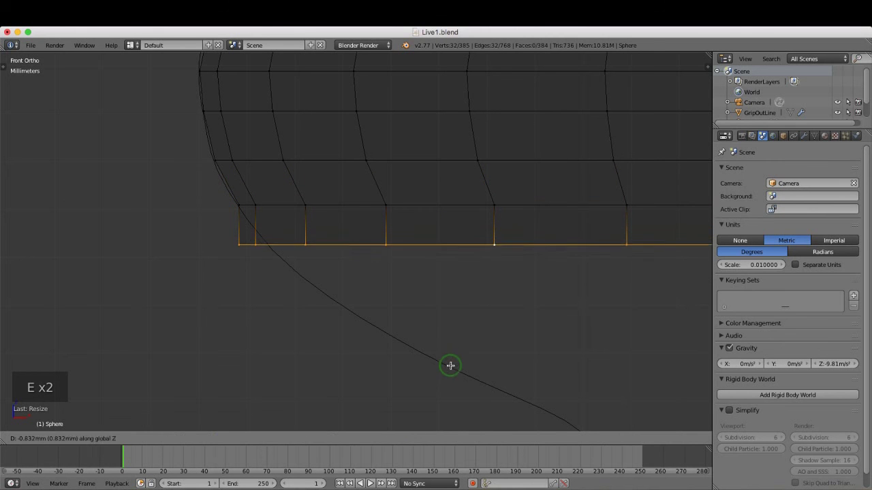
pyautogui.click(449, 371)
pyautogui.press('s')
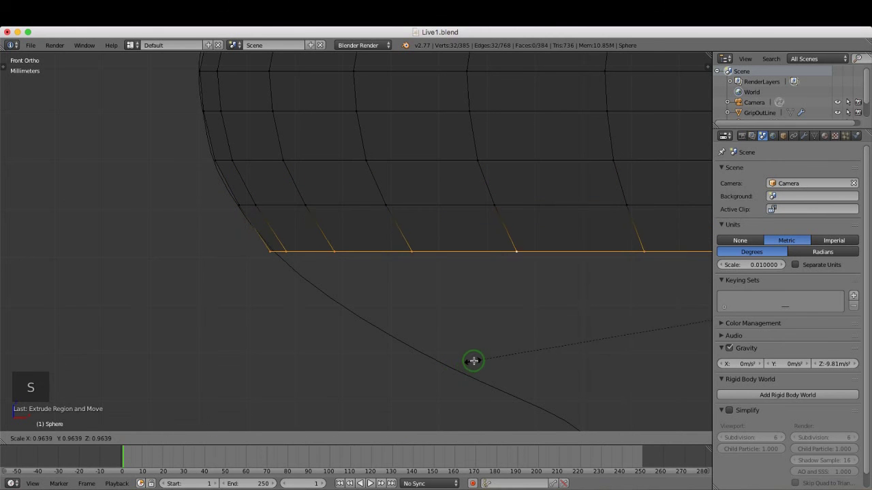
pyautogui.click(476, 359)
pyautogui.scroll(-4, 422, 197)
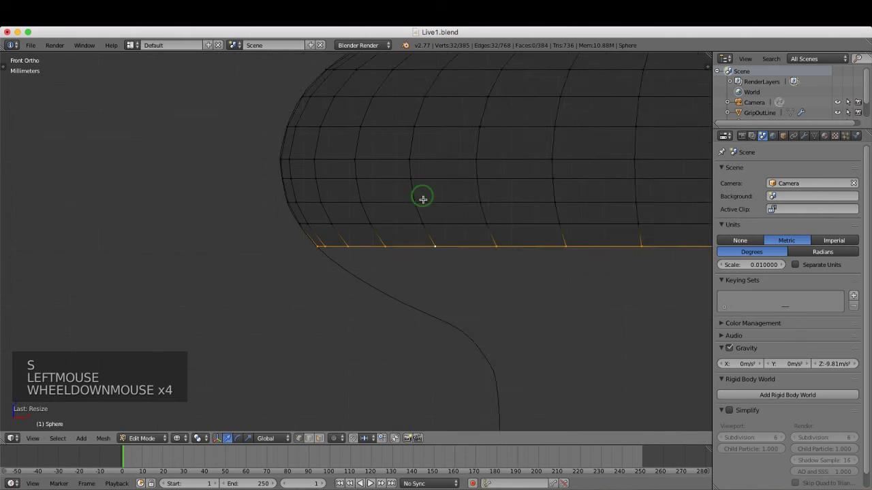
pyautogui.keyDown('shift'); pyautogui.moveTo(451, 253); pyautogui.dragTo(341, 215, button='middle'); pyautogui.keyUp('shift')
pyautogui.scroll(4, 298, 209)
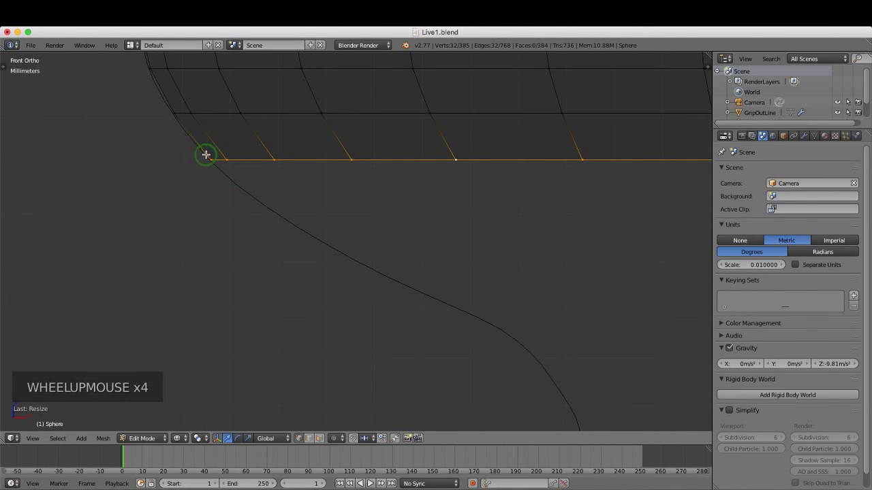
pyautogui.keyDown('shift'); pyautogui.moveTo(206, 156); pyautogui.dragTo(251, 190, button='middle'); pyautogui.keyUp('shift')
pyautogui.scroll(1, 258, 196)
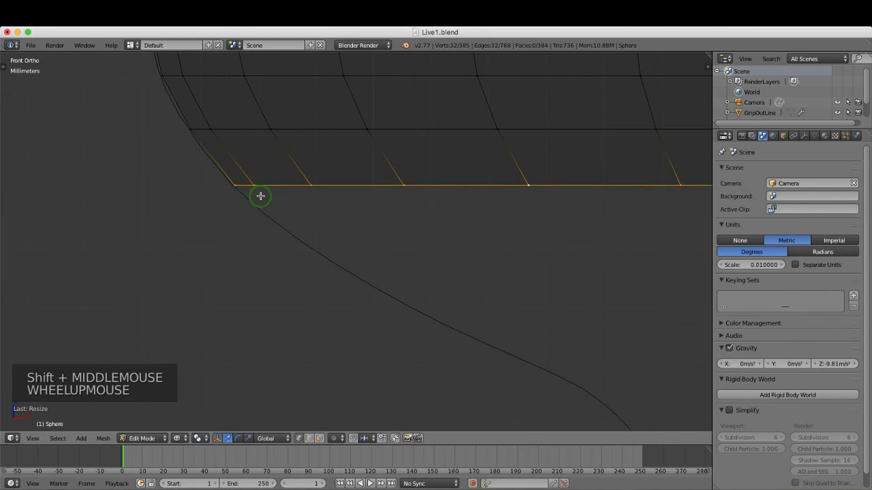
pyautogui.scroll(-2, 239, 163)
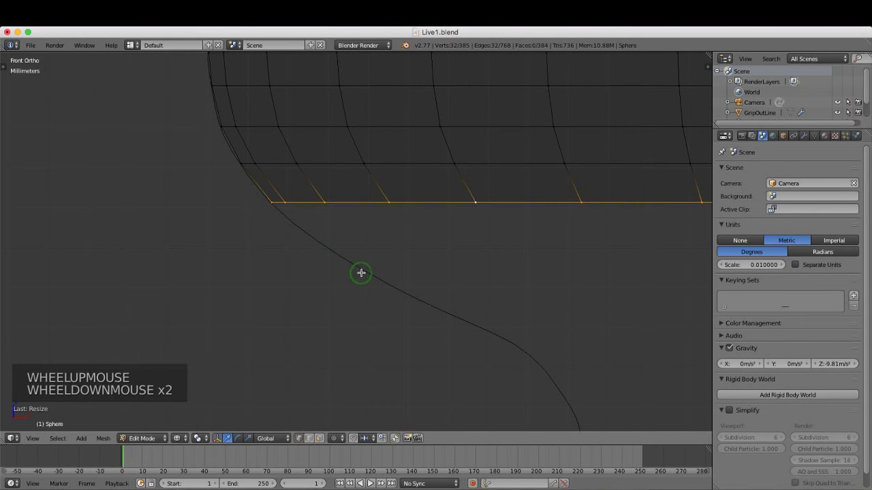
# Extrude the bottom edge loop about 1 mm down along Z and scale it inward by about 0.93 onto the grip outline.
pyautogui.press('e')
pyautogui.press('e')
pyautogui.press('e')
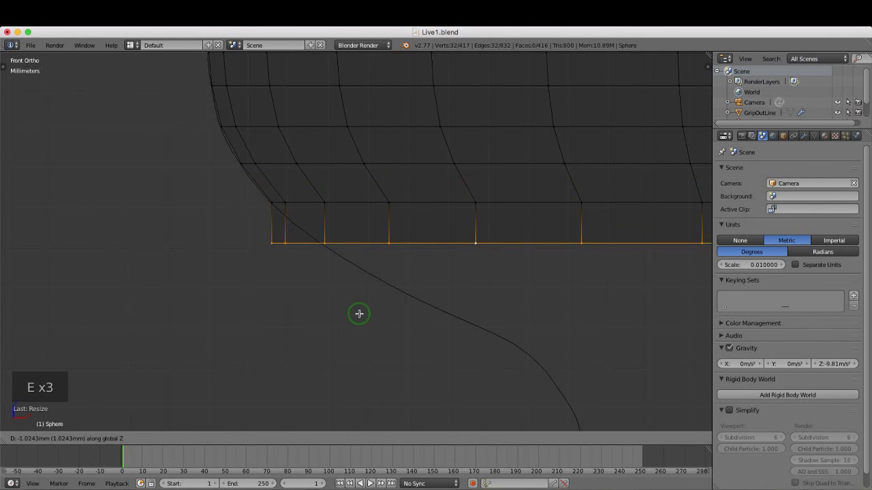
pyautogui.click(359, 313)
pyautogui.press('s')
pyautogui.press('s')
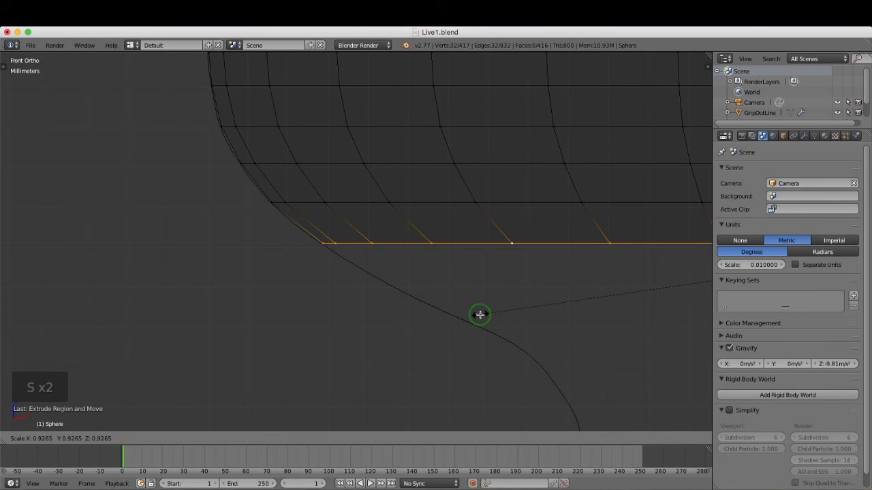
pyautogui.click(480, 315)
# Extrude another ring down along Z and scale it inward by about 0.875 onto the grip outline.
pyautogui.scroll(-3, 350, 313)
pyautogui.scroll(2, 425, 320)
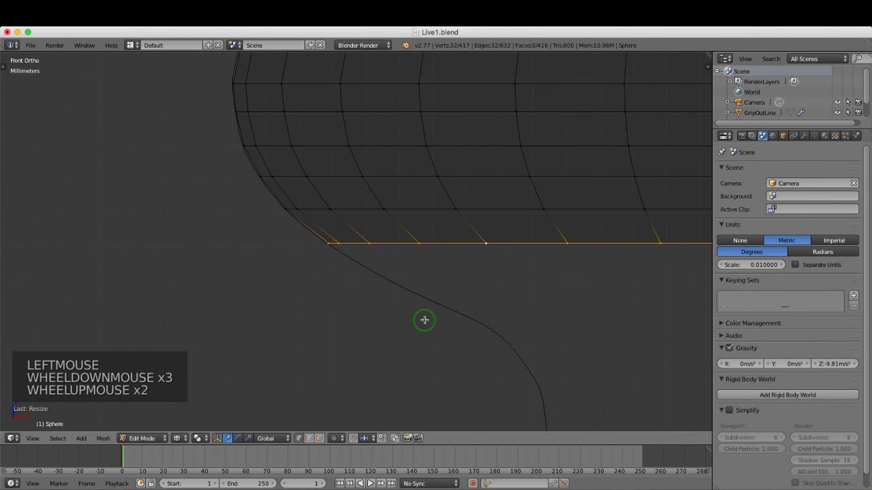
pyautogui.press('e')
pyautogui.click(420, 360)
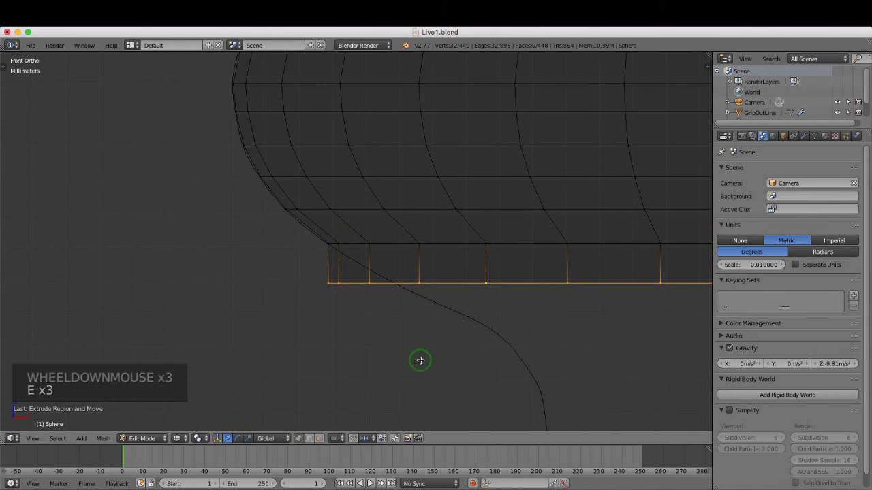
pyautogui.press('s')
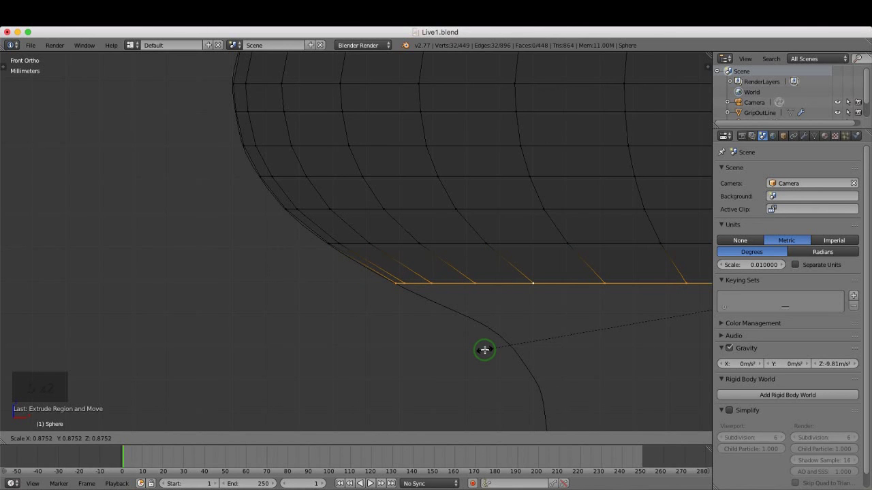
pyautogui.click(484, 350)
# Extrude the bottom edge loop about 1.2 mm down along Z and scale it inward by about 0.81 to follow the outline.
pyautogui.press('z')
pyautogui.scroll(-4, 428, 288)
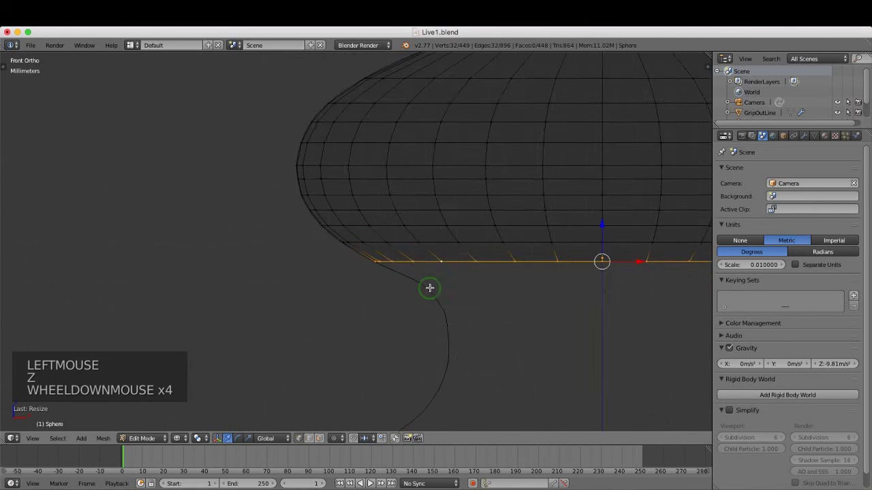
pyautogui.keyDown('shift'); pyautogui.moveTo(429, 288); pyautogui.dragTo(467, 306, button='middle'); pyautogui.keyUp('shift')
pyautogui.scroll(2, 443, 299)
pyautogui.scroll(1, 443, 298)
pyautogui.press('e')
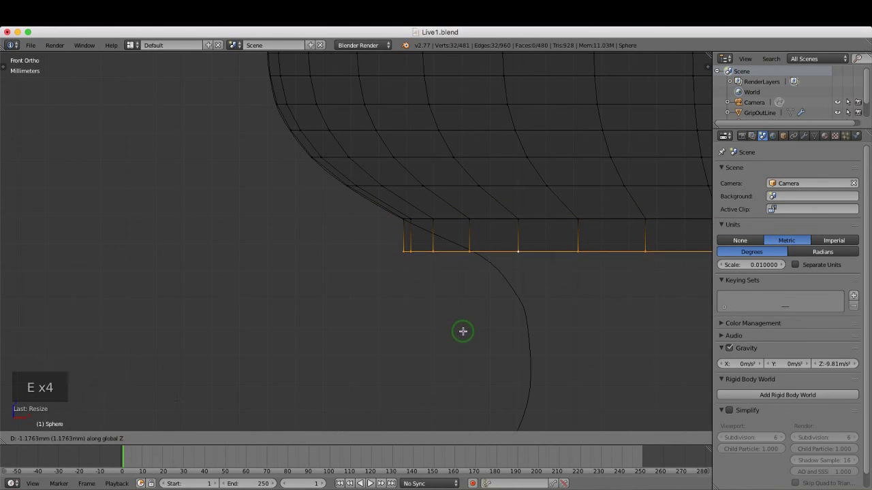
pyautogui.click(463, 331)
pyautogui.press('s')
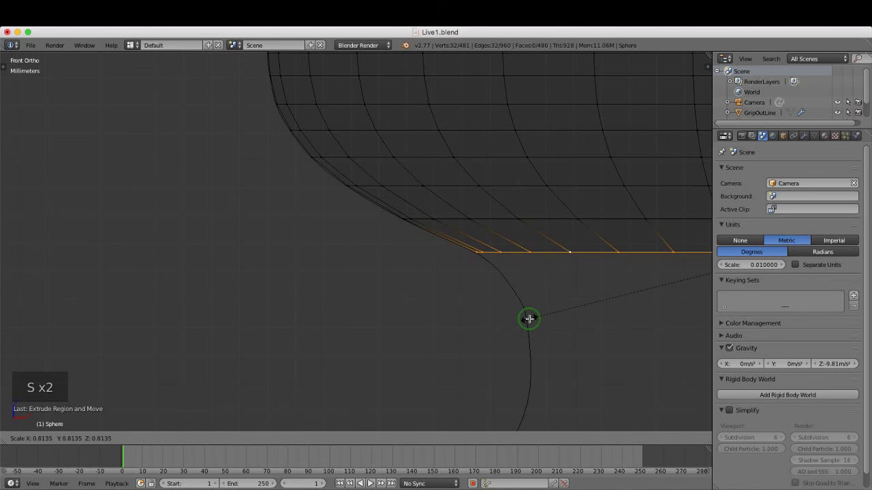
pyautogui.click(529, 318)
# Extrude the bottom edge loop down along Z at the start of the neck and scale the new ring inward.
pyautogui.scroll(-3, 424, 286)
pyautogui.scroll(2, 524, 295)
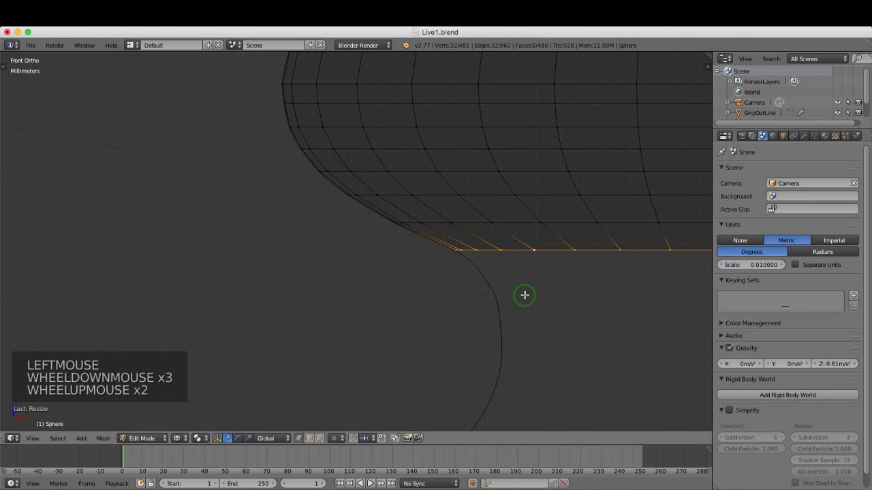
pyautogui.keyDown('shift'); pyautogui.moveTo(524, 295); pyautogui.dragTo(432, 247, button='middle'); pyautogui.keyUp('shift')
pyautogui.press('e')
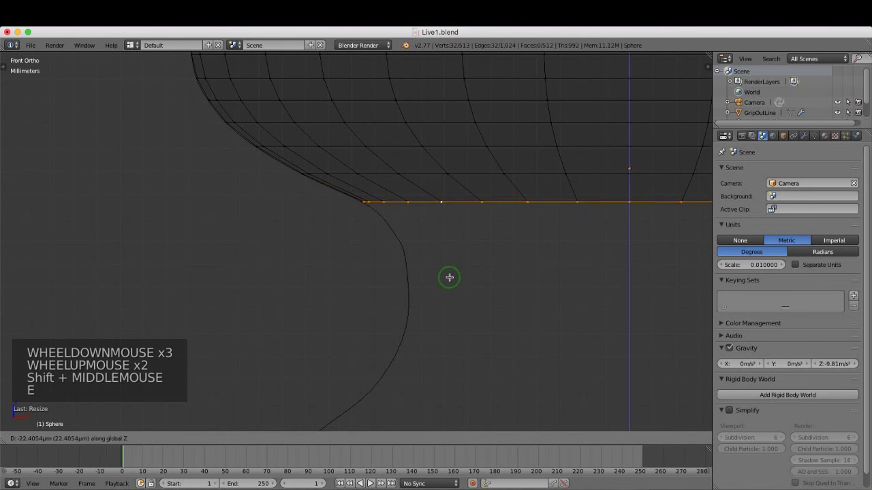
pyautogui.click(444, 316)
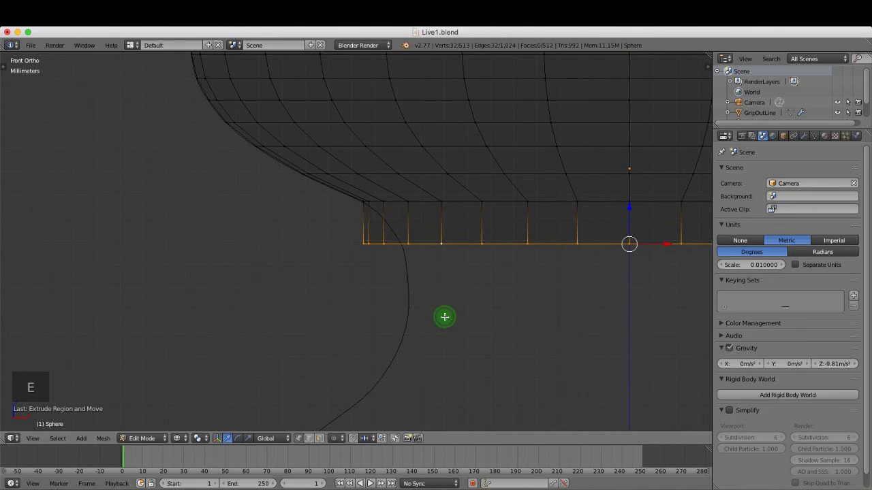
pyautogui.press('s')
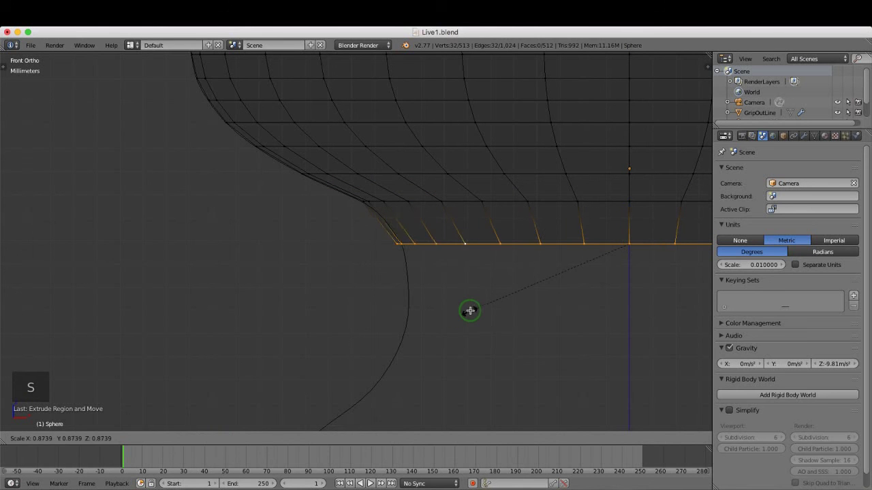
pyautogui.click(482, 289)
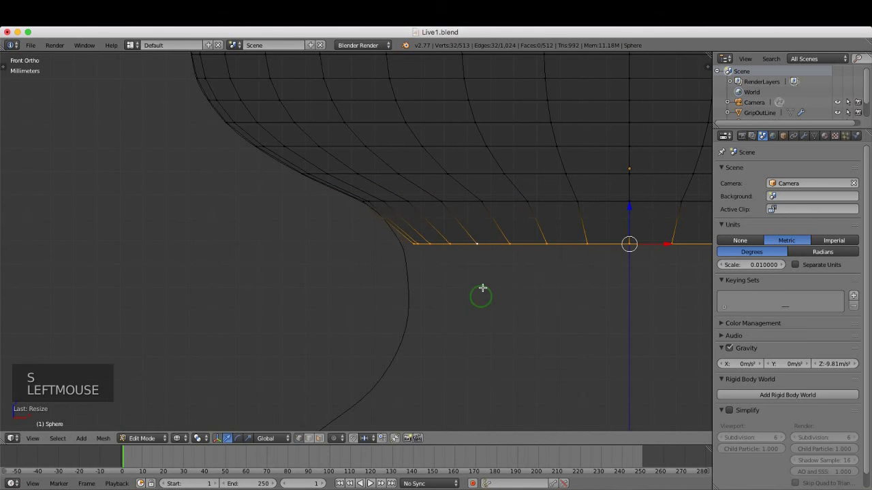
# Raise the new ring along Z toward the previous one and scale it outward by about 1.13 onto the outline.
pyautogui.moveTo(627, 207); pyautogui.dragTo(624, 183)
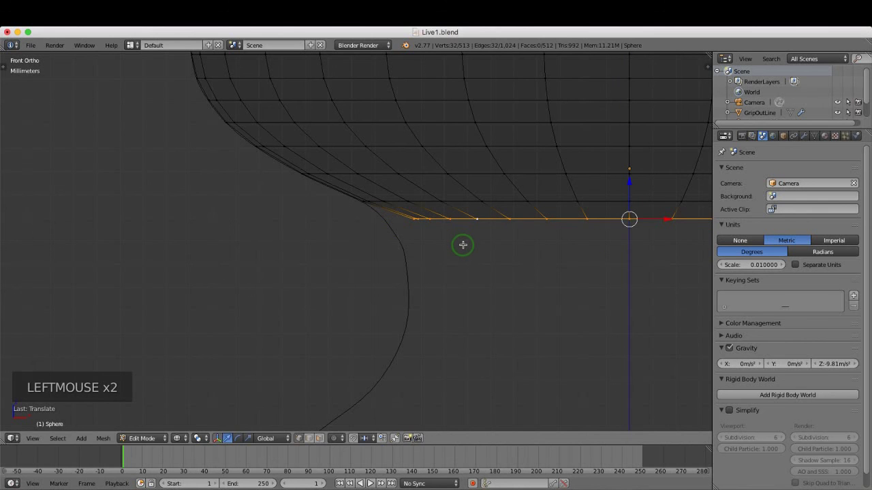
pyautogui.press('s')
pyautogui.press('s')
pyautogui.press('s')
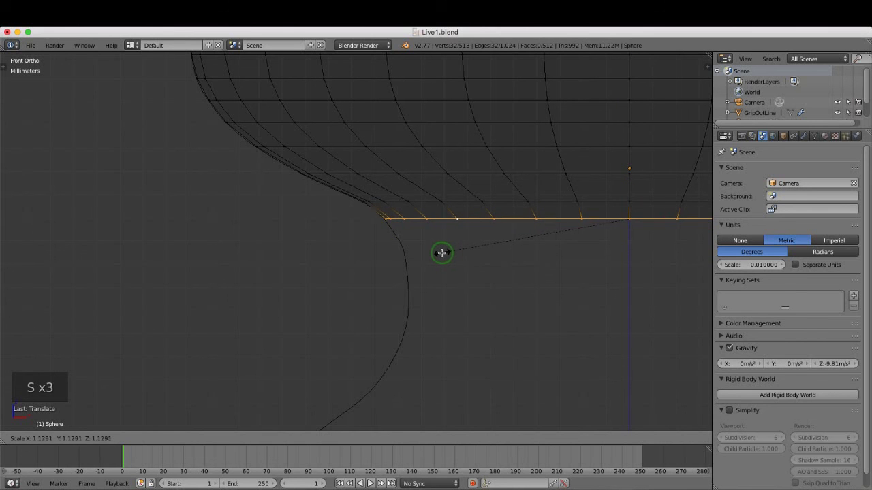
pyautogui.click(442, 253)
# Extrude the next neck ring down along Z and scale it inward by about 0.93 onto the outline.
pyautogui.press('e')
pyautogui.press('e')
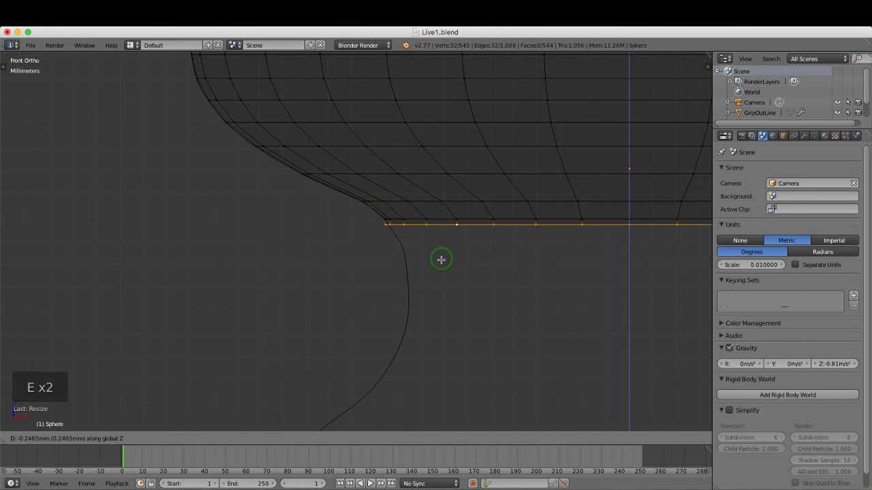
pyautogui.click(443, 279)
pyautogui.press('s')
pyautogui.press('s')
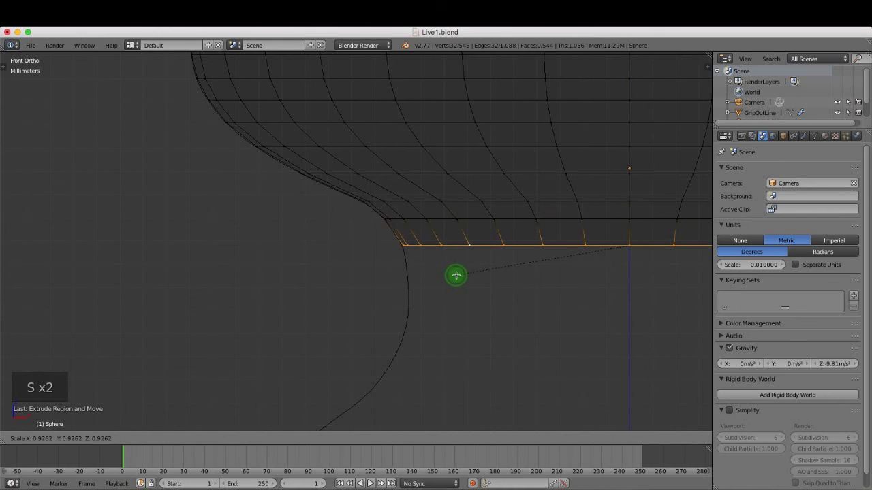
pyautogui.click(482, 294)
# Extrude the bottom edge loop about 1.7 mm down along Z and scale it inward by about 0.97 onto the outline.
pyautogui.press('e')
pyautogui.press('e')
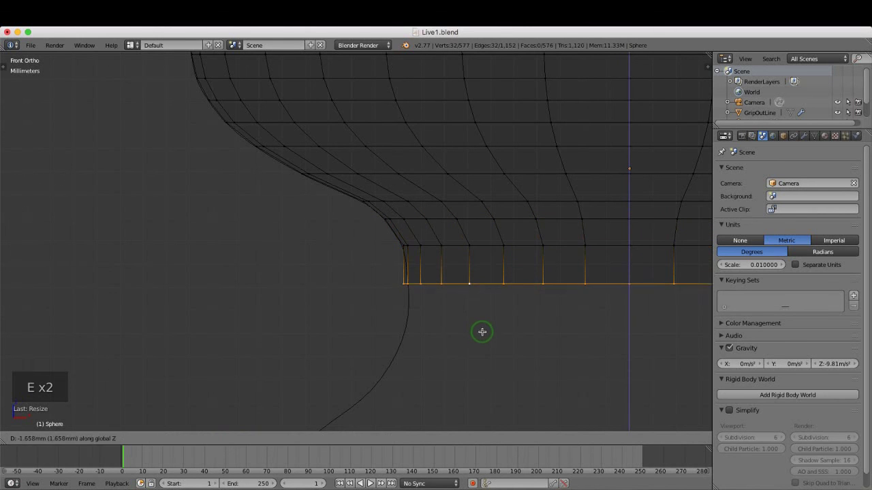
pyautogui.click(480, 331)
pyautogui.press('s')
pyautogui.press('s')
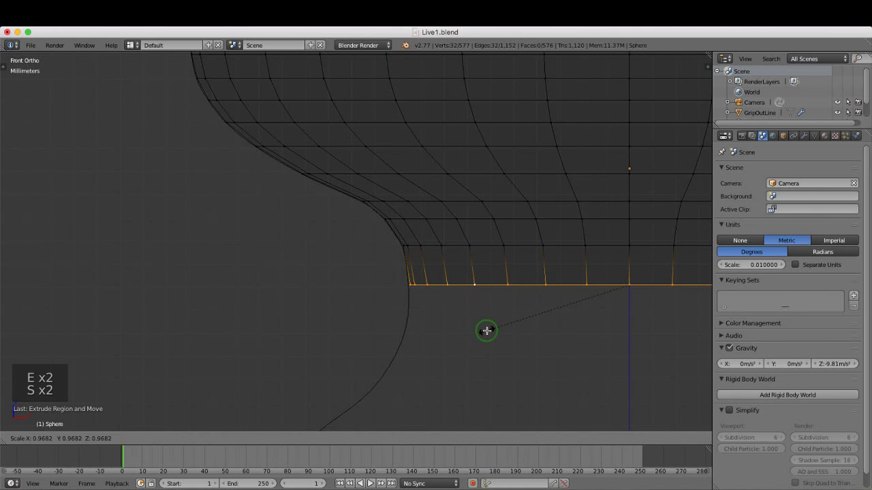
pyautogui.click(485, 331)
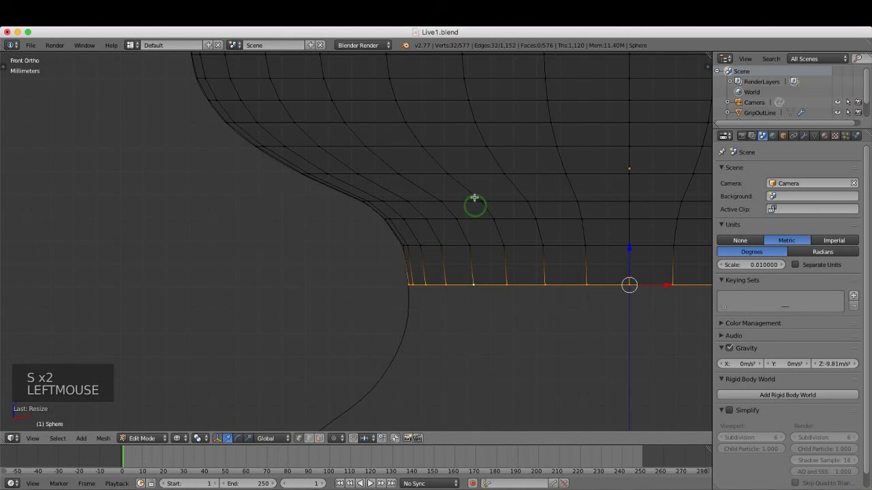
# Extrude the bottom edge loop about 1.4 mm straight down along Z at the narrowest part of the neck.
pyautogui.scroll(-2, 450, 263)
pyautogui.keyDown('shift'); pyautogui.moveTo(462, 289); pyautogui.dragTo(492, 204, button='middle'); pyautogui.keyUp('shift')
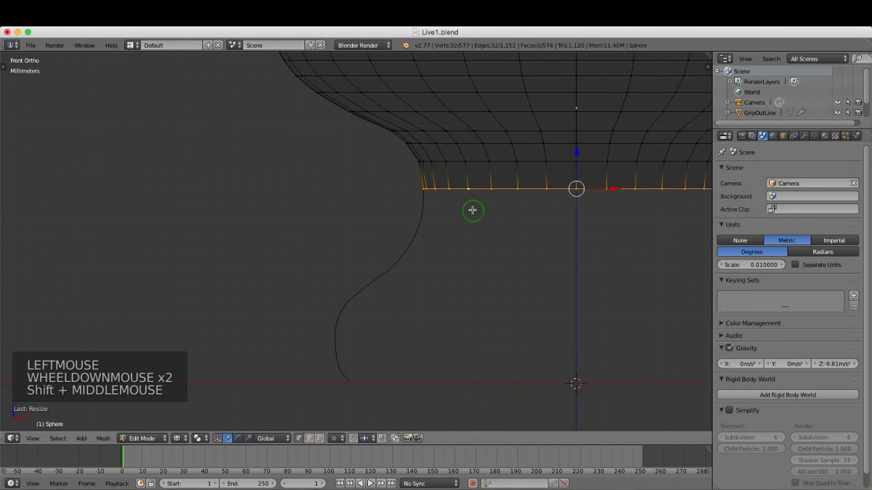
pyautogui.scroll(2, 469, 208)
pyautogui.press('e')
pyautogui.press('e')
pyautogui.press('e')
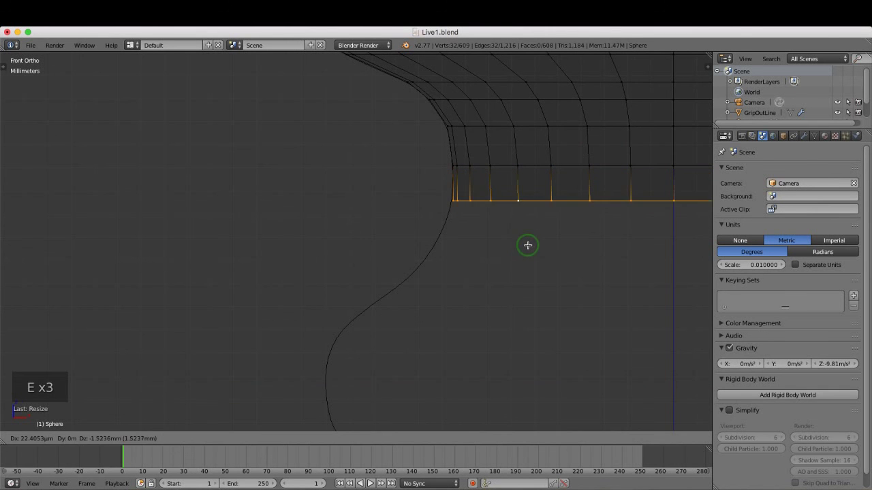
pyautogui.press('z')
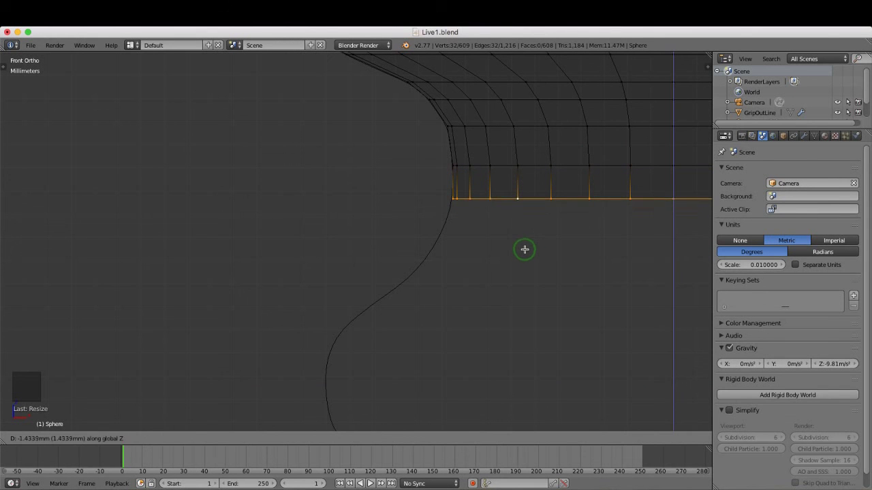
pyautogui.click(523, 247)
# Move the newly extruded ring up along Z so it sits close below the previous ring.
pyautogui.scroll(3, 489, 180)
pyautogui.keyDown('shift'); pyautogui.moveTo(489, 181); pyautogui.dragTo(471, 228, button='middle'); pyautogui.keyUp('shift')
pyautogui.scroll(2, 459, 227)
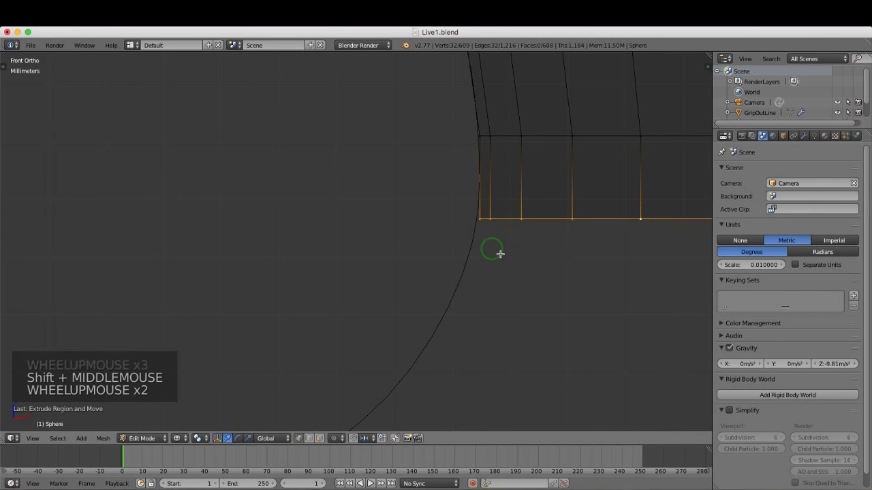
pyautogui.press('g')
pyautogui.press('z')
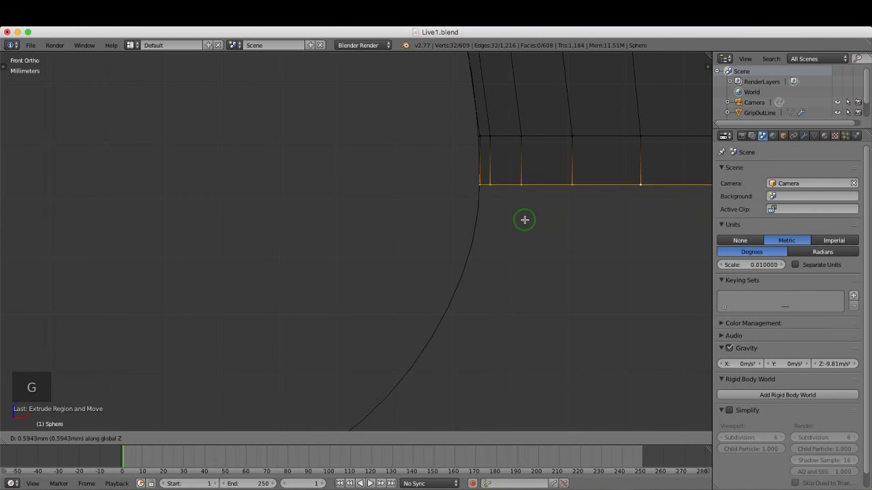
pyautogui.click(530, 199)
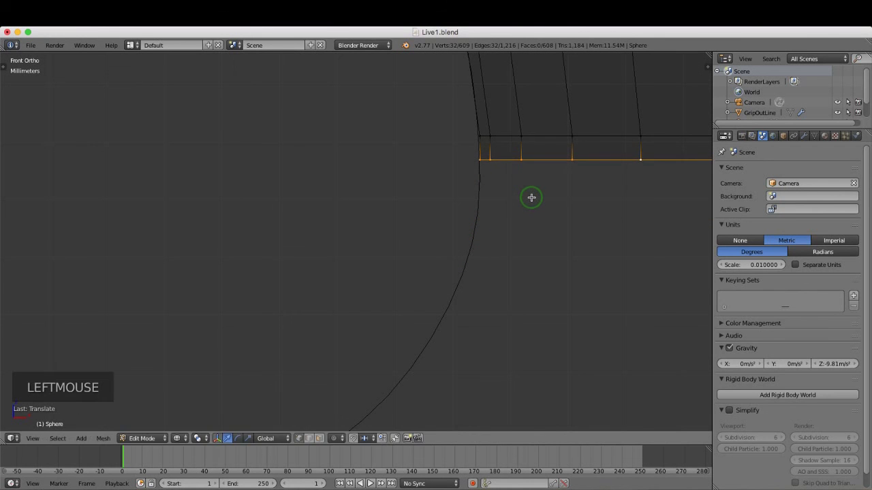
# Extrude two more short rings down along Z and scale the lower one outward by about 1.01 onto the outline.
pyautogui.press('e')
pyautogui.press('e')
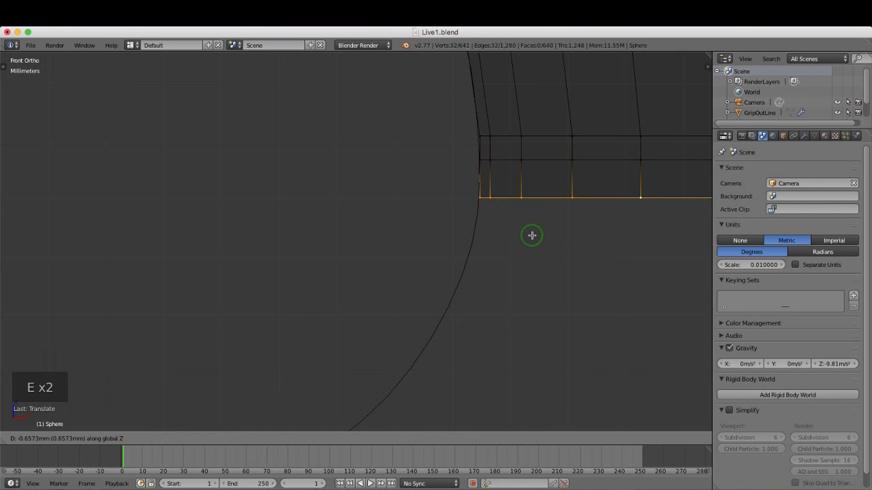
pyautogui.click(532, 228)
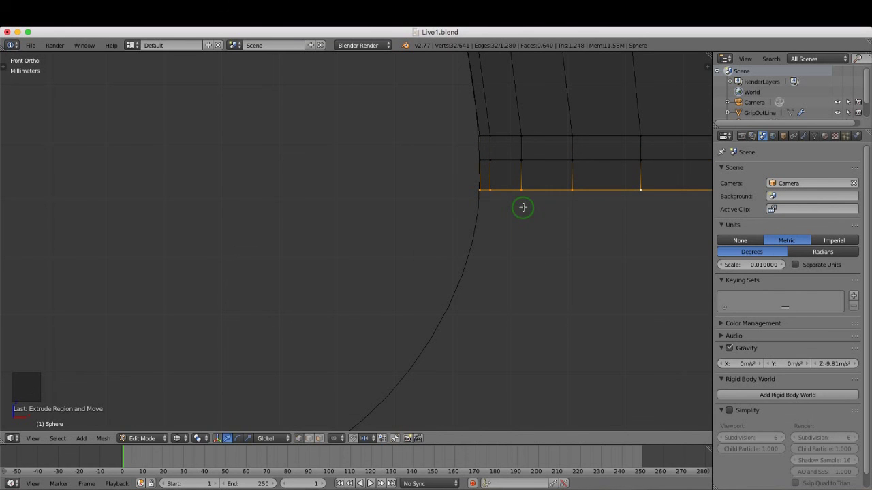
pyautogui.press('e')
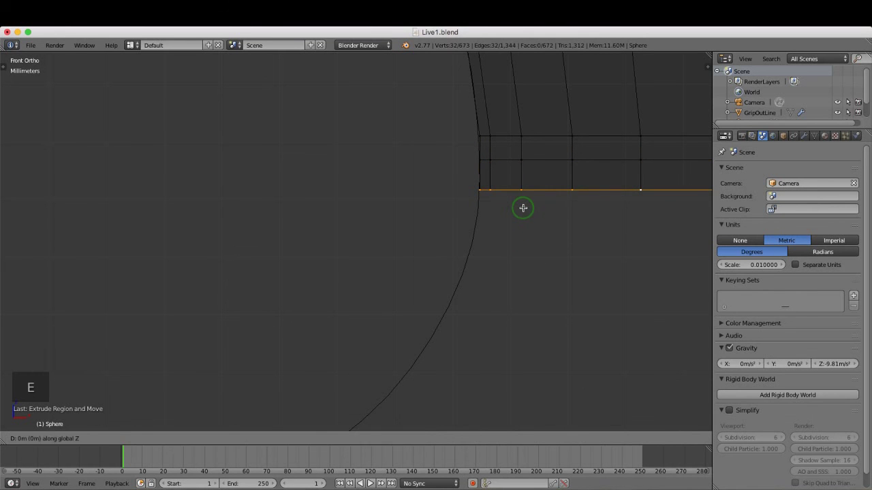
pyautogui.click(516, 254)
pyautogui.press('s')
pyautogui.press('s')
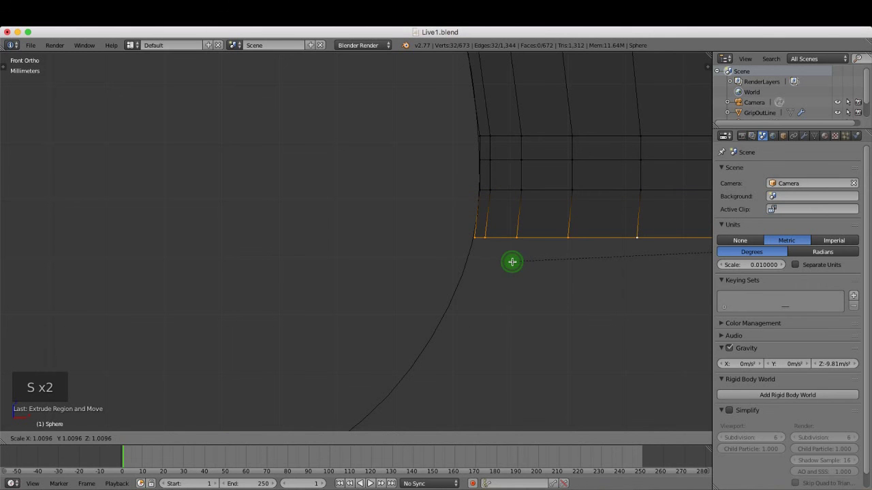
pyautogui.click(512, 262)
# Extrude the bottom edge loop a little over 1.1 mm down along Z and scale it outward by about 1.04 onto the outline.
pyautogui.scroll(-2, 513, 252)
pyautogui.press('e')
pyautogui.press('e')
pyautogui.press('e')
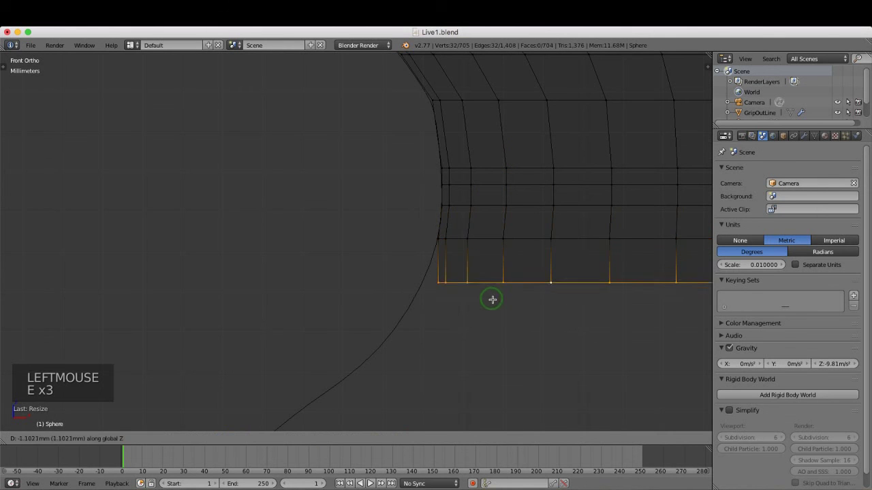
pyautogui.press('s')
pyautogui.press('s')
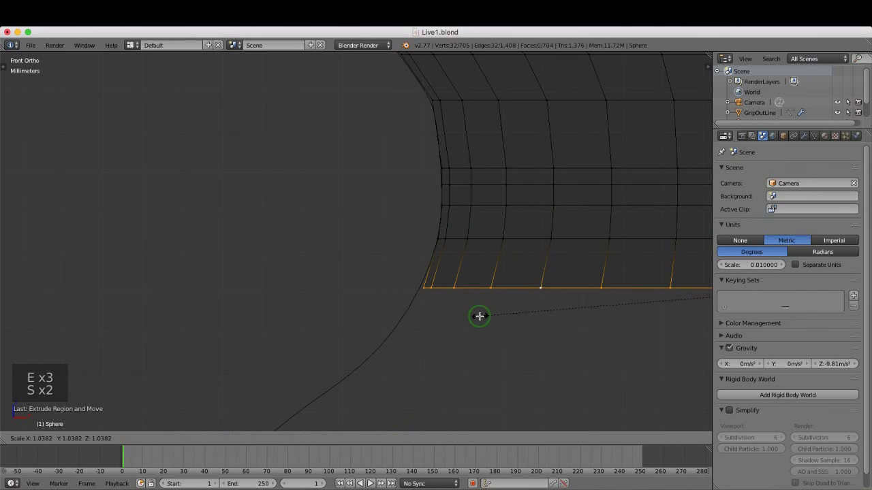
pyautogui.click(477, 316)
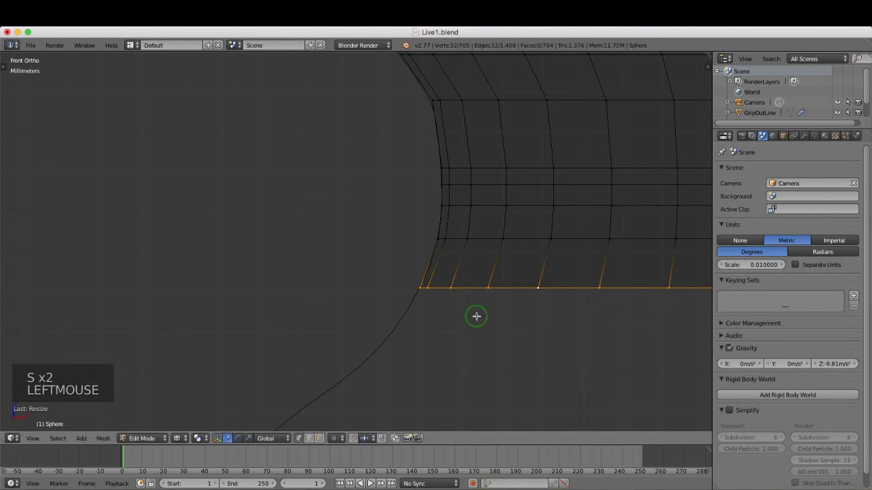
# Extrude the bottom edge loop about 1.4 mm down along Z and scale it outward by about 1.08 onto the outline.
pyautogui.press('e')
pyautogui.press('e')
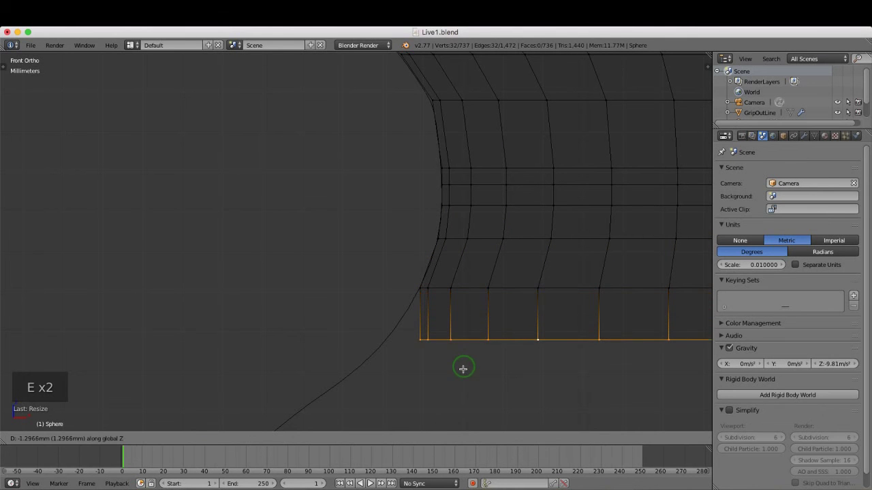
pyautogui.click(460, 370)
pyautogui.press('s')
pyautogui.press('s')
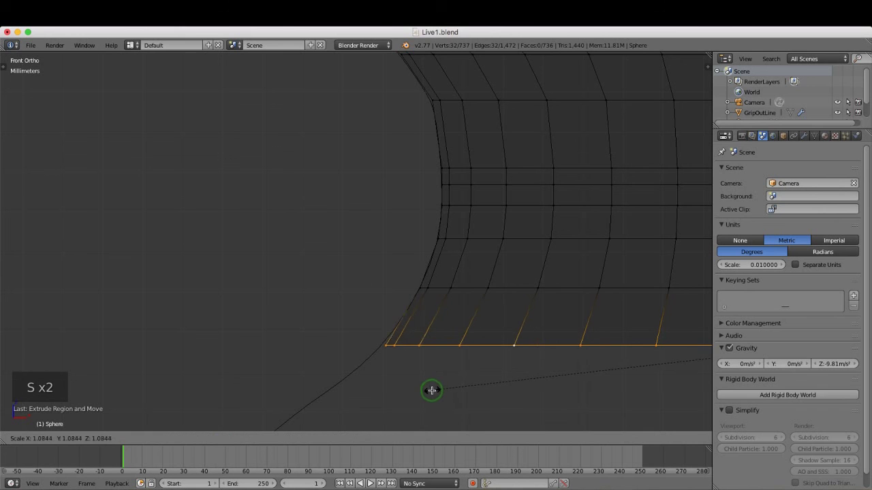
pyautogui.click(443, 339)
pyautogui.scroll(-5, 452, 164)
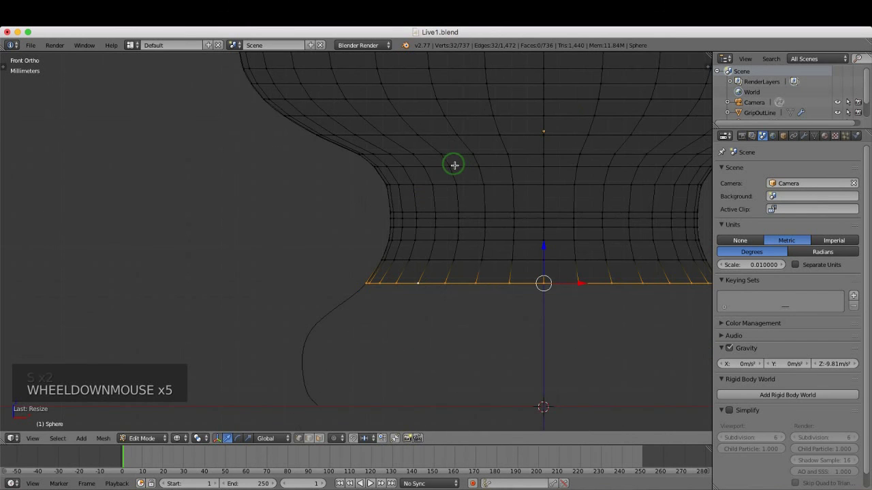
# Extrude another ring down along Z below the neck and scale it outward by about 1.15 toward the outline.
pyautogui.scroll(2, 402, 334)
pyautogui.press('e')
pyautogui.press('e')
pyautogui.press('e')
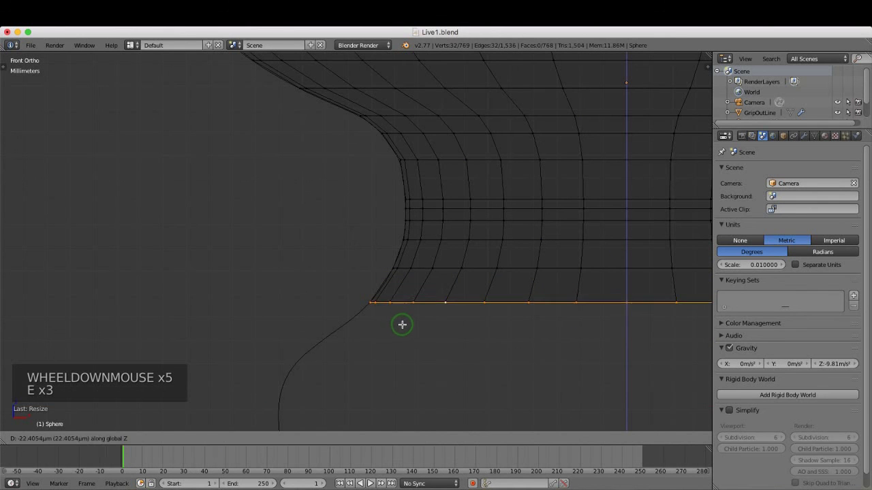
pyautogui.click(398, 371)
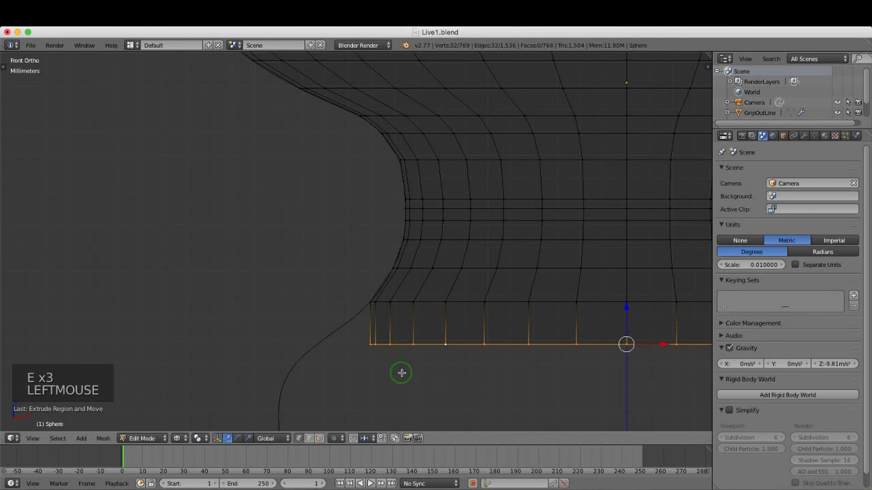
pyautogui.press('s')
pyautogui.press('s')
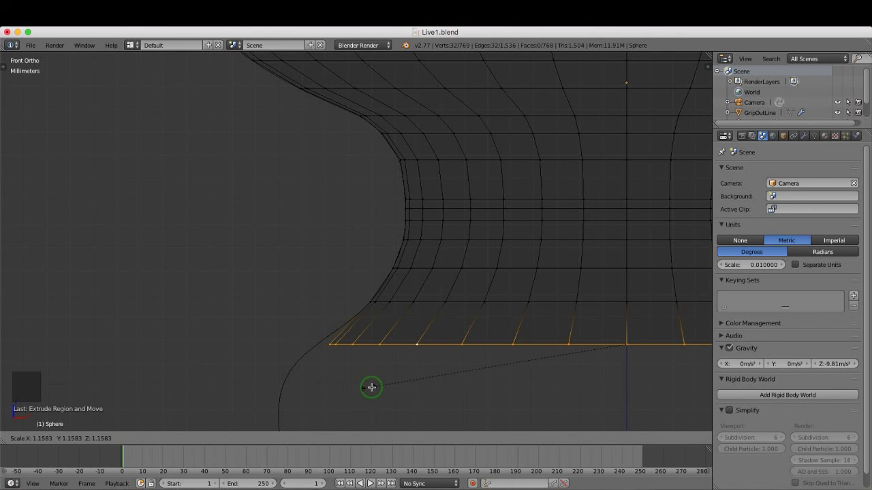
pyautogui.click(376, 384)
# Move the new bottom ring up along Z and scale it inward by about 0.96 onto the outline.
pyautogui.moveTo(626, 315); pyautogui.dragTo(634, 292)
pyautogui.scroll(2, 345, 320)
pyautogui.press('s')
pyautogui.press('s')
pyautogui.press('s')
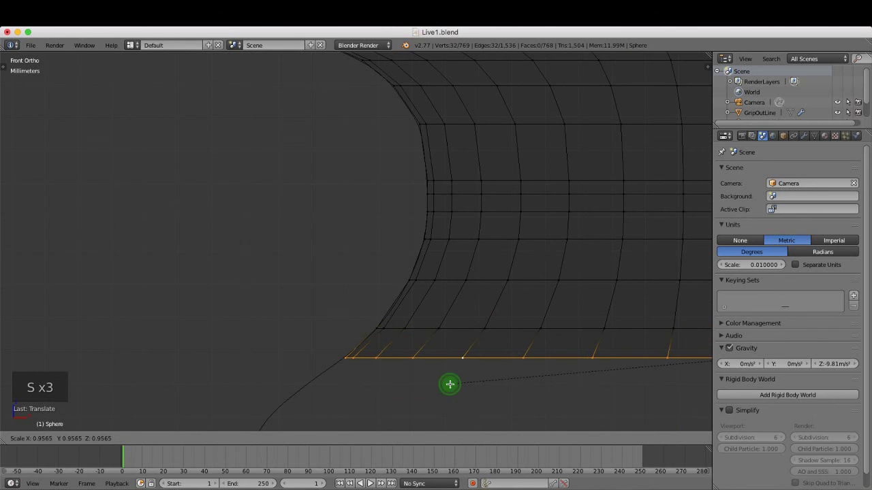
pyautogui.click(449, 384)
# Extrude the bottom edge loop down toward the base flare and scale it outward by about 1.20 to the outline.
pyautogui.scroll(-4, 424, 245)
pyautogui.scroll(1, 424, 327)
pyautogui.press('e')
pyautogui.press('e')
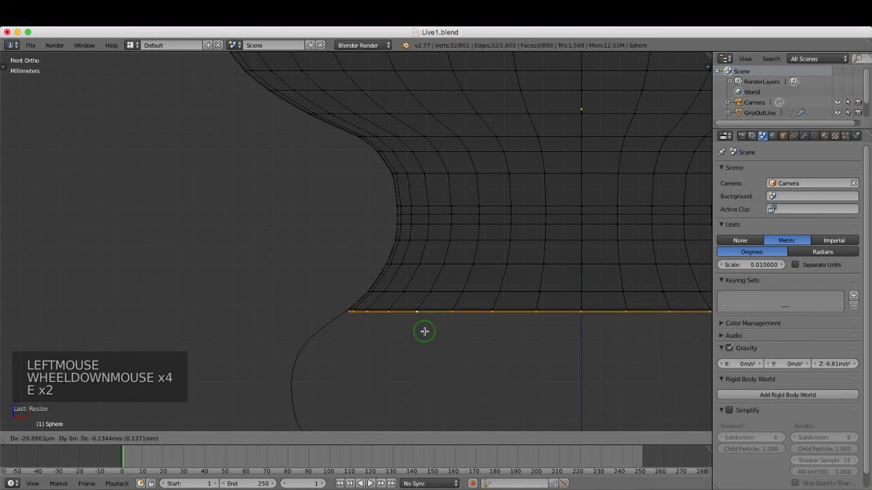
pyautogui.click(430, 374)
pyautogui.press('s')
pyautogui.press('s')
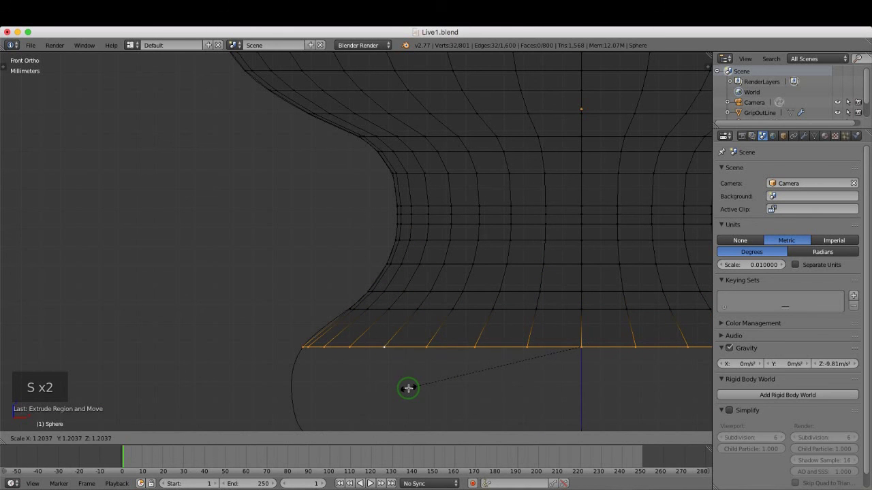
pyautogui.click(408, 388)
# Raise the flared bottom ring about 0.9 mm along Z and scale it inward to meet the outline.
pyautogui.scroll(3, 306, 357)
pyautogui.keyDown('shift'); pyautogui.moveTo(307, 358); pyautogui.dragTo(396, 249, button='middle'); pyautogui.keyUp('shift')
pyautogui.scroll(1, 352, 355)
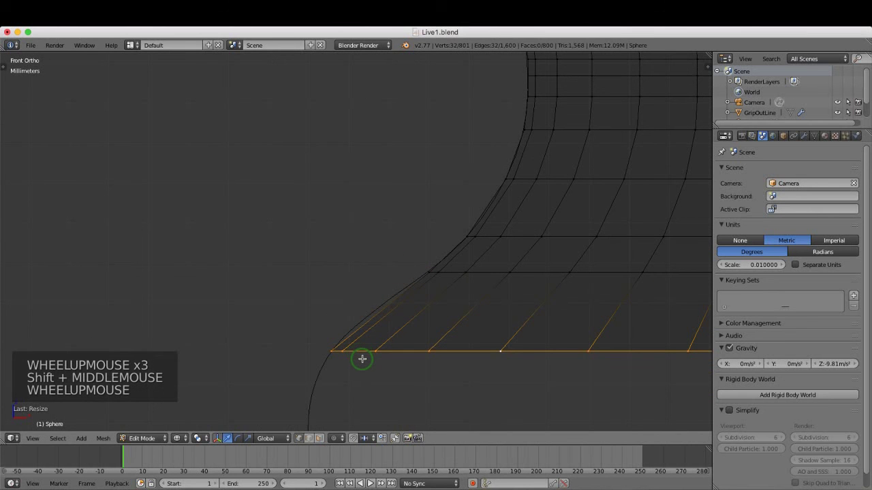
pyautogui.press('g')
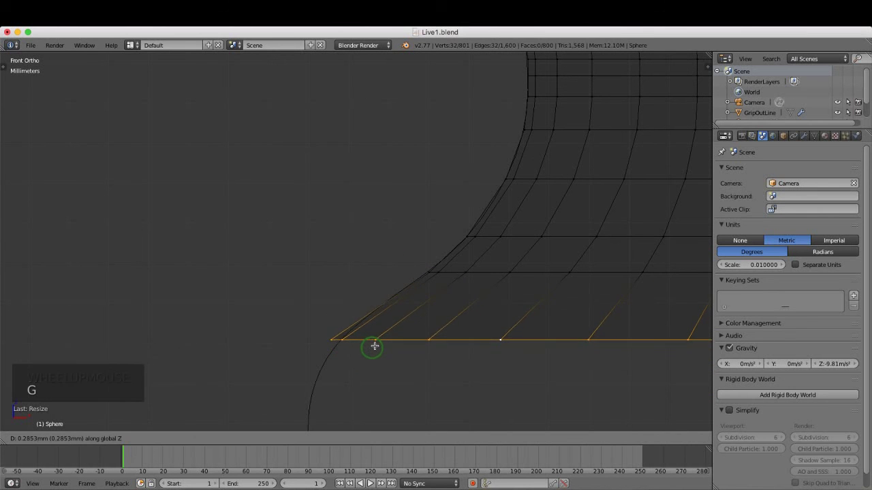
pyautogui.click(394, 323)
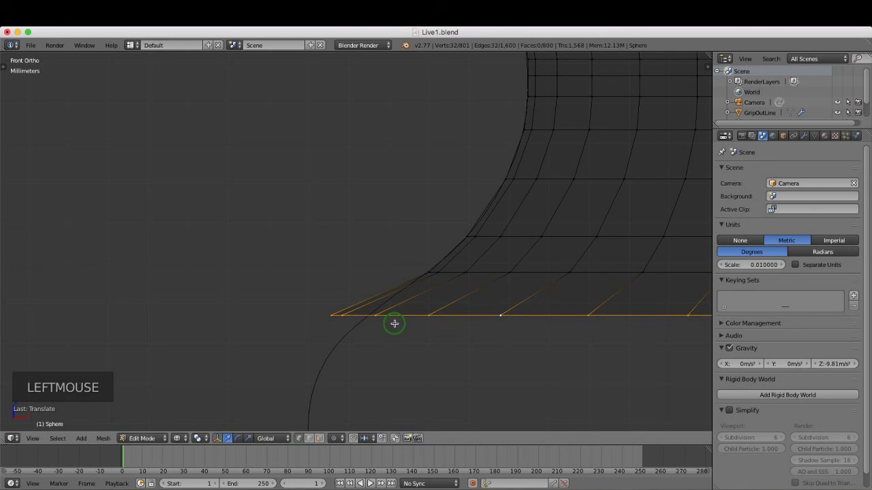
pyautogui.press('s')
pyautogui.press('s')
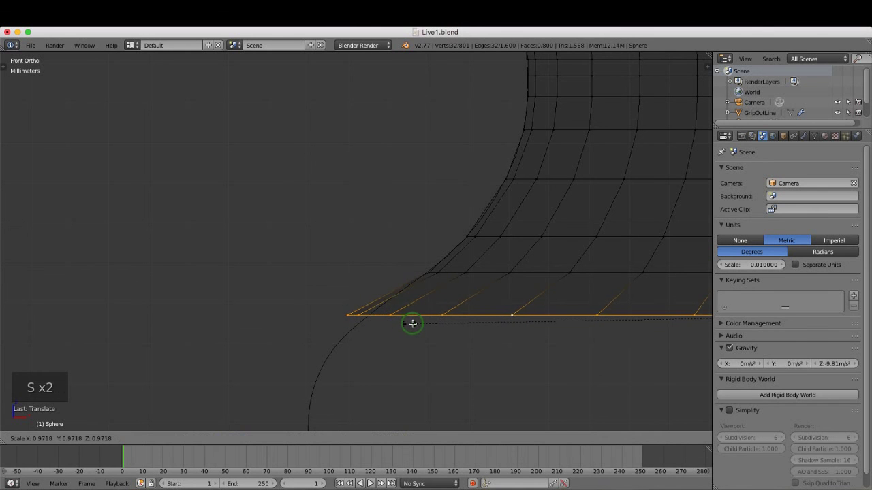
pyautogui.click(426, 319)
# Extrude the bottom loop about 1.7 mm down, scale it outward by about 1.08, and raise it about 0.7 mm onto the outline.
pyautogui.scroll(-3, 436, 241)
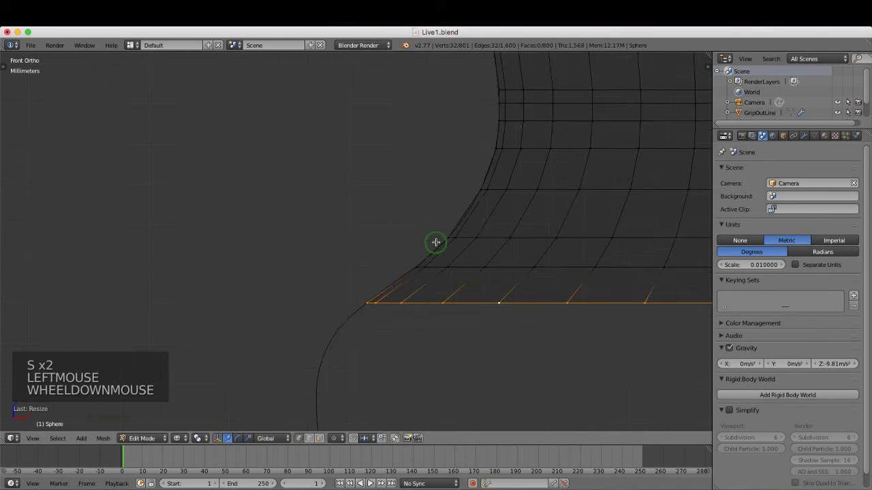
pyautogui.press('e')
pyautogui.press('e')
pyautogui.press('e')
pyautogui.press('e')
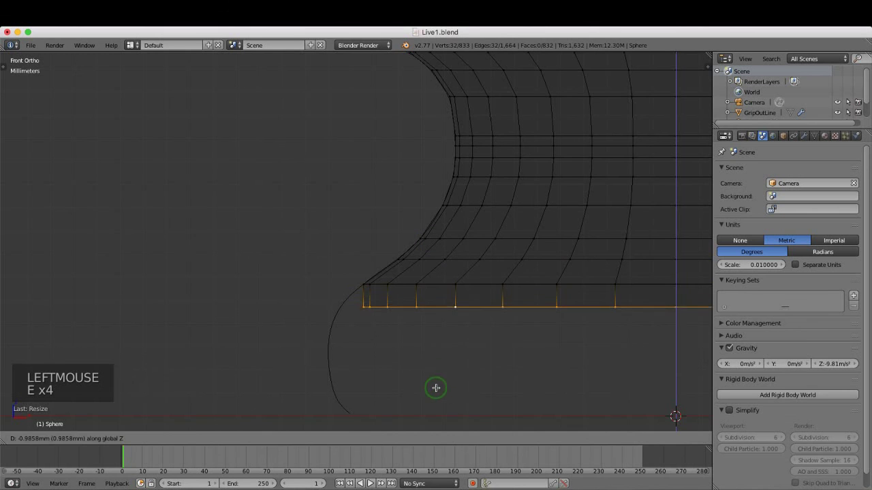
pyautogui.click(432, 399)
pyautogui.press('s')
pyautogui.press('s')
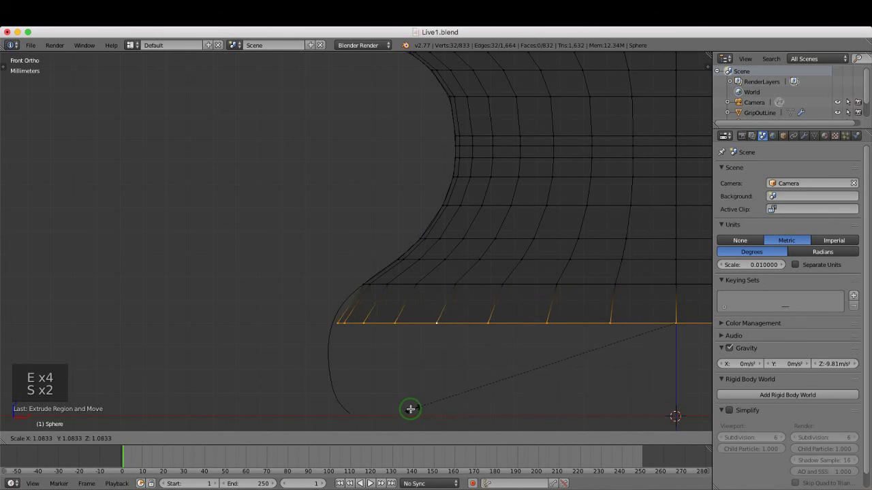
pyautogui.click(414, 406)
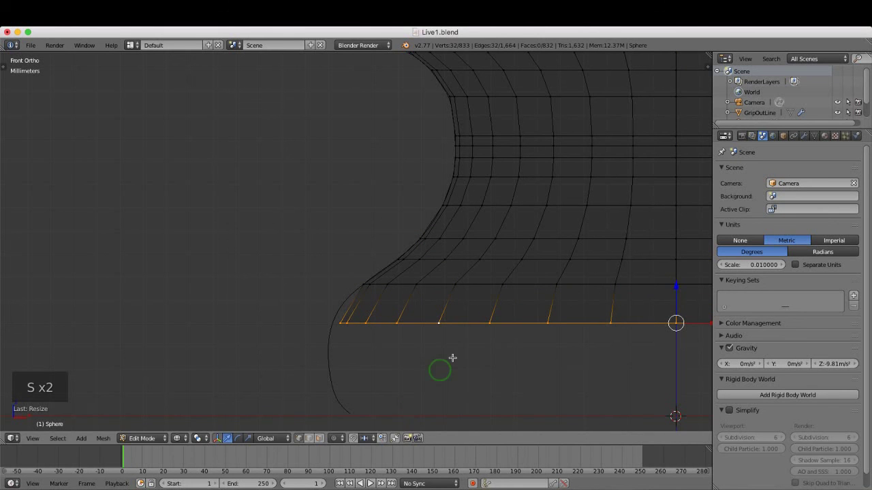
pyautogui.moveTo(675, 294); pyautogui.dragTo(677, 276)
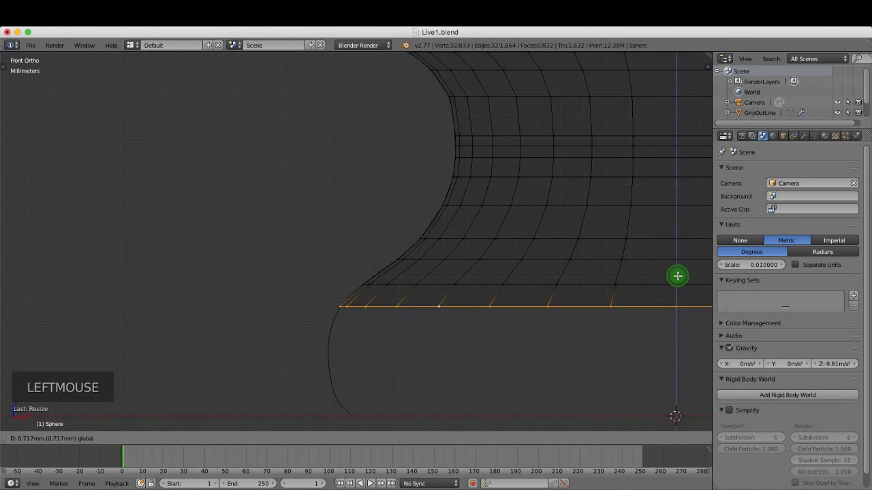
# Extrude a ring down to the base's widest part, scaling it slightly outward and raising it along Z to fit the outline.
pyautogui.press('e')
pyautogui.press('e')
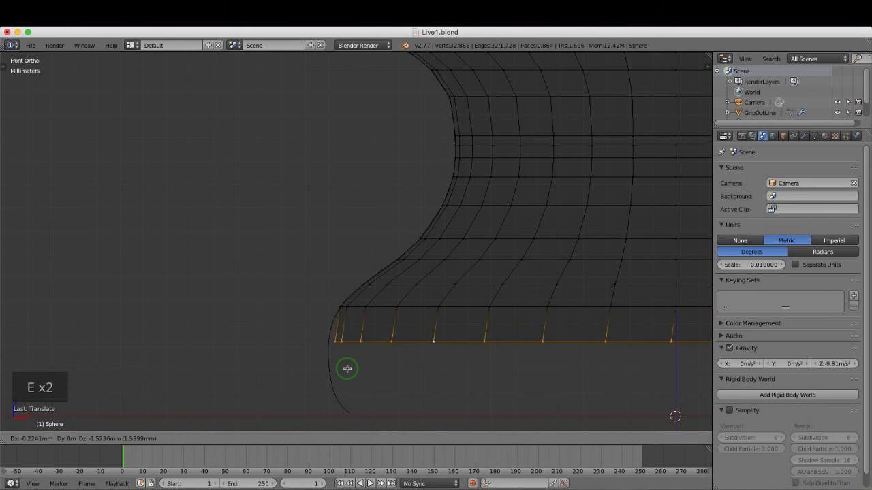
pyautogui.click(348, 374)
pyautogui.press('s')
pyautogui.press('s')
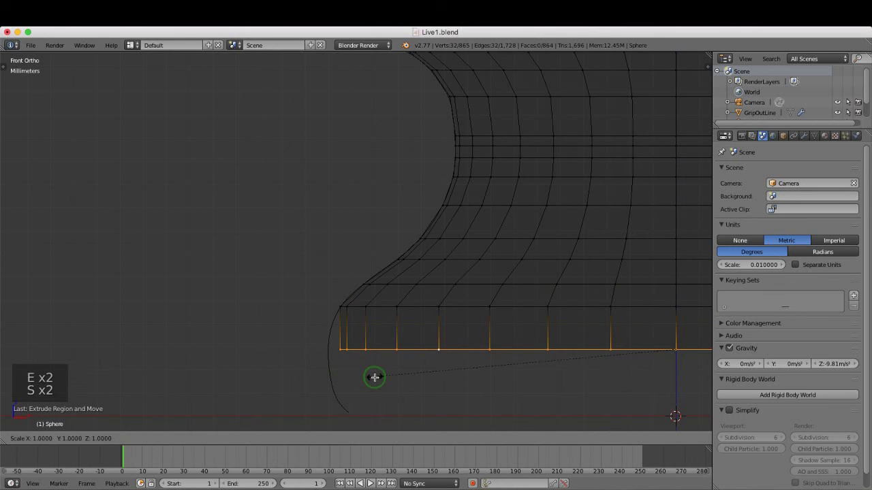
pyautogui.click(369, 373)
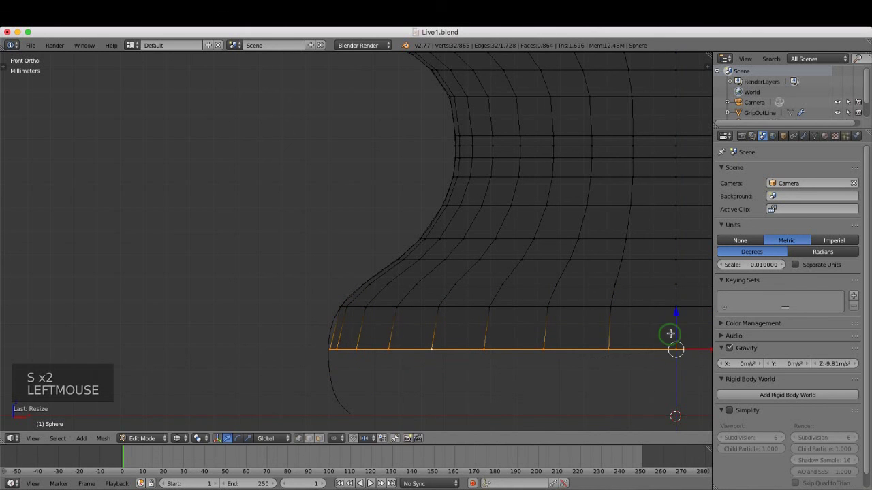
pyautogui.moveTo(670, 333); pyautogui.dragTo(683, 307)
# Extrude the bottom edge loop about 1.4 mm straight down along Z at the widest part of the base.
pyautogui.press('e')
pyautogui.press('e')
pyautogui.press('e')
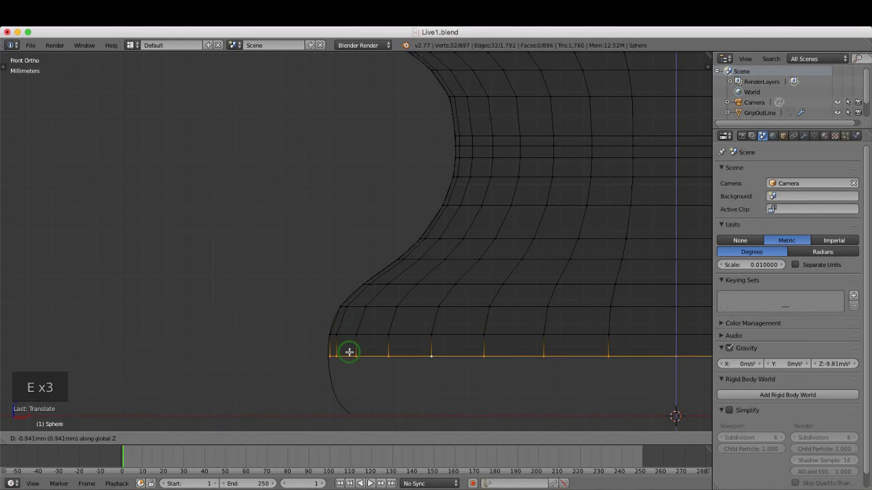
pyautogui.click(348, 359)
# Extrude another ring about 1.1 mm down along Z and scale it slightly inward onto the base outline.
pyautogui.press('e')
pyautogui.press('e')
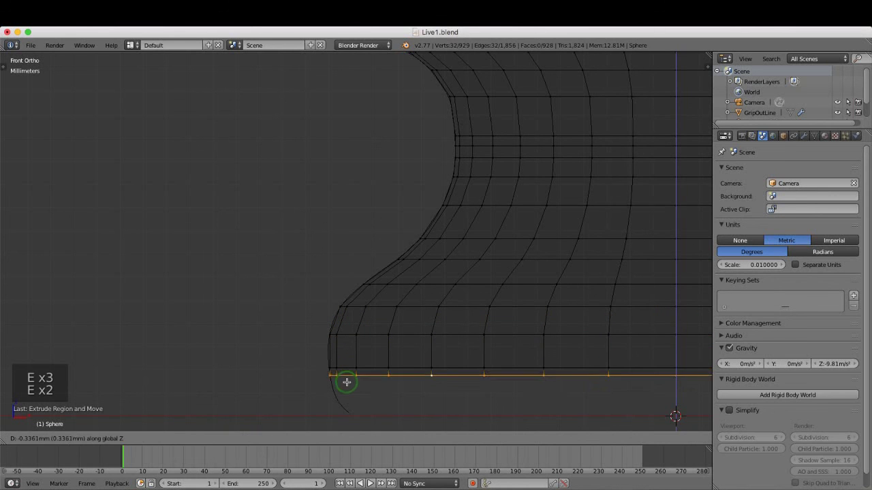
pyautogui.click(369, 410)
pyautogui.press('s')
pyautogui.press('s')
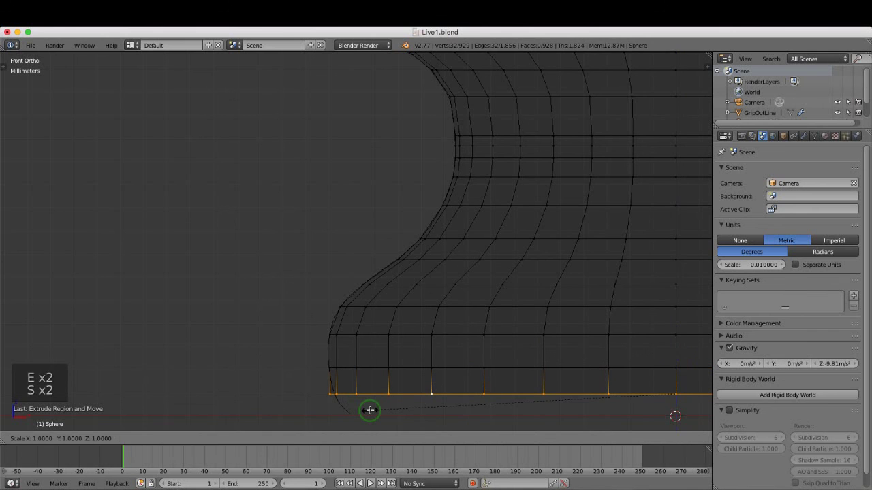
pyautogui.click(375, 410)
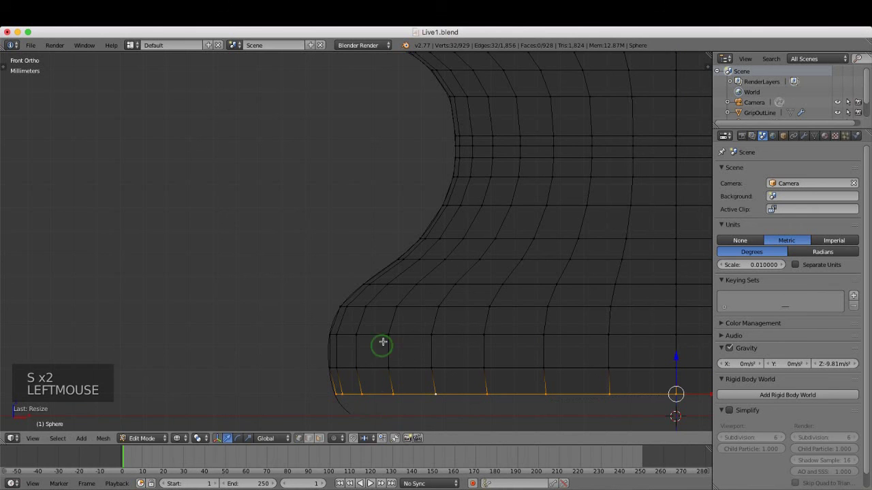
# Extrude the bottom edge loop 1 mm down along Z and scale it inward by about 0.95 to the outline's end.
pyautogui.press('e')
pyautogui.press('e')
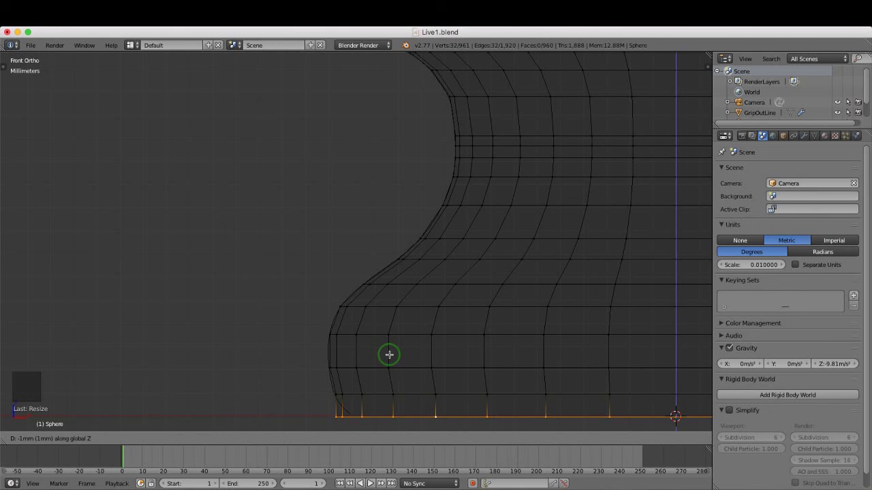
pyautogui.keyDown('ctrl'); pyautogui.click(389, 354); pyautogui.keyUp('ctrl')
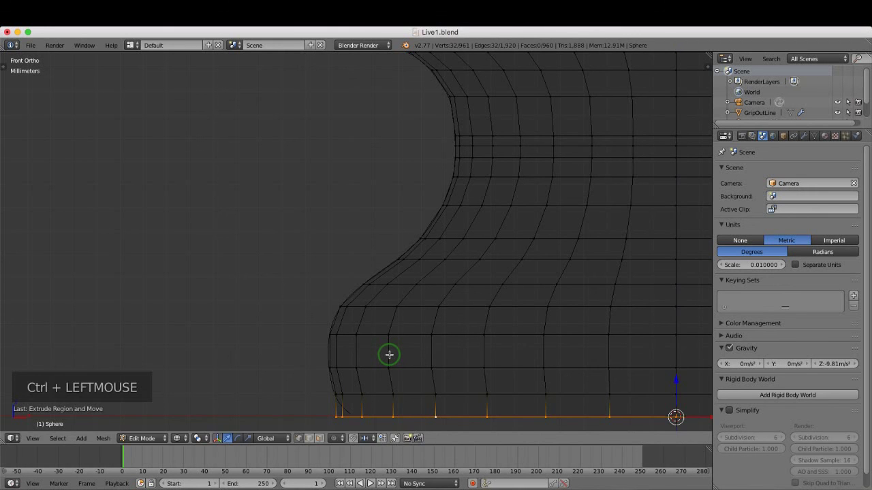
pyautogui.press('s')
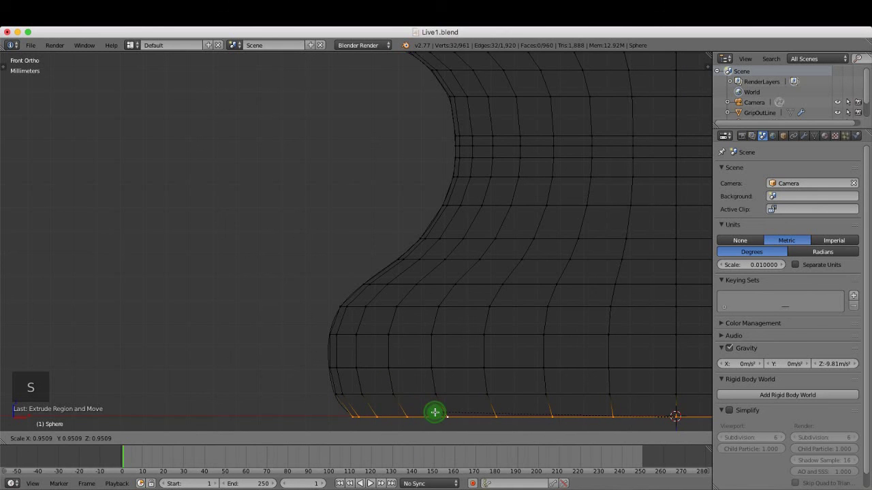
pyautogui.click(434, 412)
# Move the lowest ring up about 0.046 mm along Z so it lies on the red X axis line.
pyautogui.scroll(-3, 395, 356)
pyautogui.scroll(4, 388, 376)
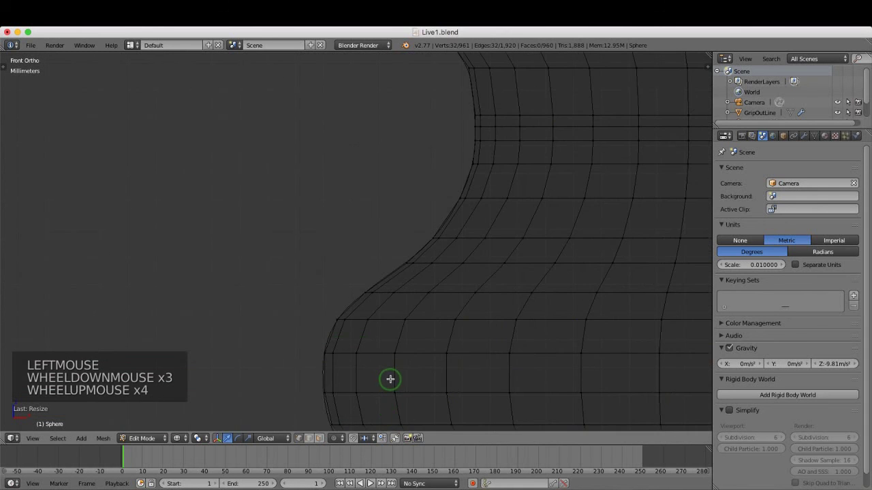
pyautogui.keyDown('shift'); pyautogui.moveTo(390, 379); pyautogui.dragTo(445, 218, button='middle'); pyautogui.keyUp('shift')
pyautogui.scroll(5, 415, 268)
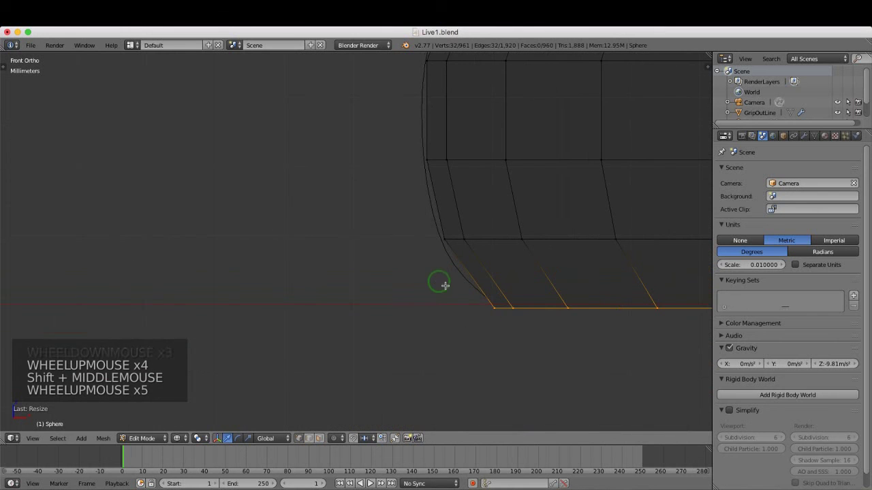
pyautogui.scroll(2, 444, 285)
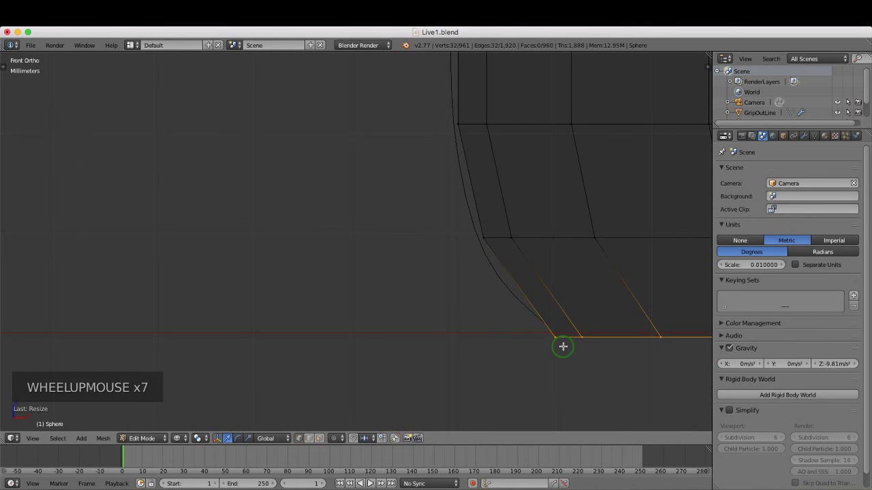
pyautogui.press('g')
pyautogui.press('z')
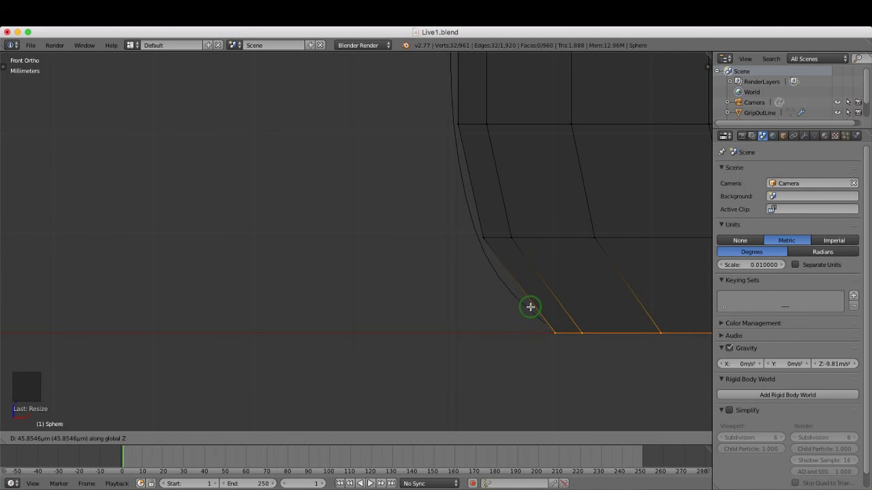
pyautogui.click(530, 306)
# Bring the whole knob into view and switch the viewport from wireframe to solid shading.
pyautogui.scroll(-13, 363, 315)
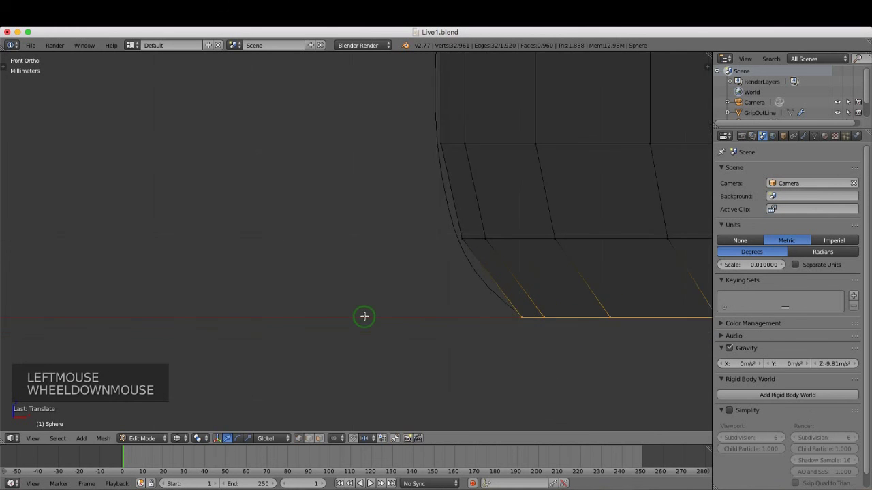
pyautogui.keyDown('shift'); pyautogui.moveTo(474, 291); pyautogui.dragTo(488, 378, button='middle'); pyautogui.keyUp('shift')
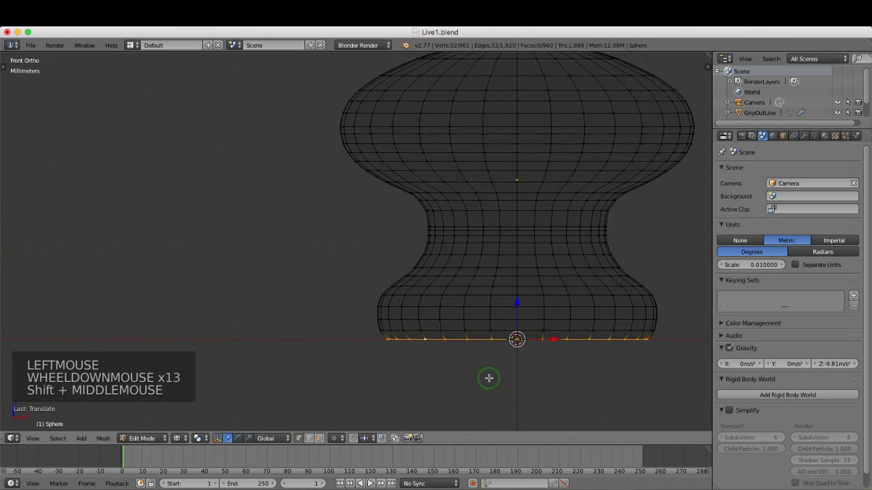
pyautogui.scroll(-1, 491, 360)
pyautogui.press('z')
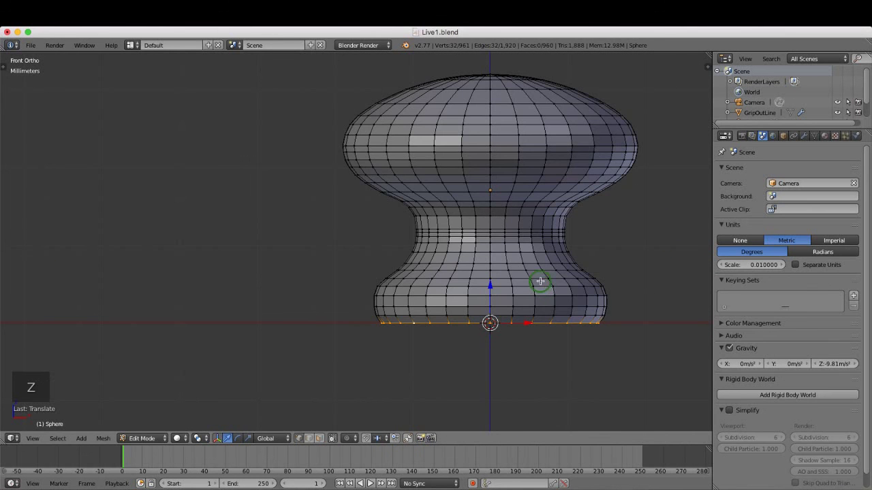
# Inspect the knob from an angle, return to the front view and save over Live1.blend.
pyautogui.moveTo(579, 215); pyautogui.dragTo(552, 233, button='middle')
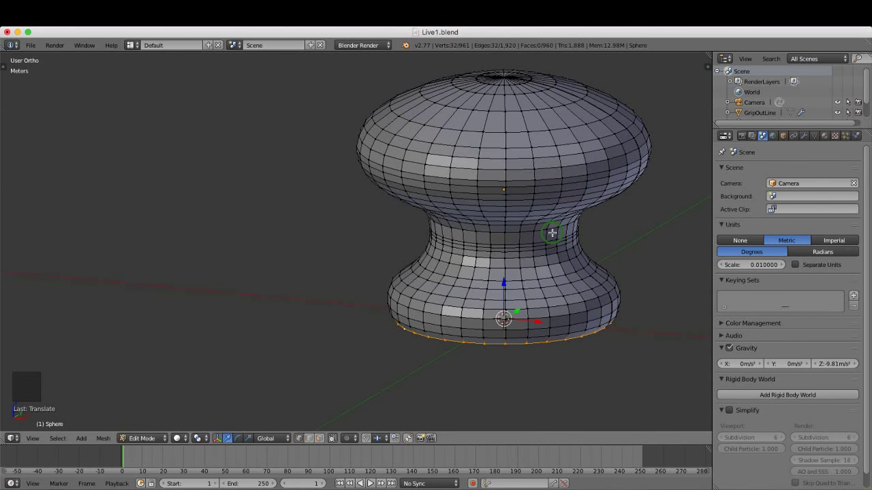
pyautogui.press('KP_1')
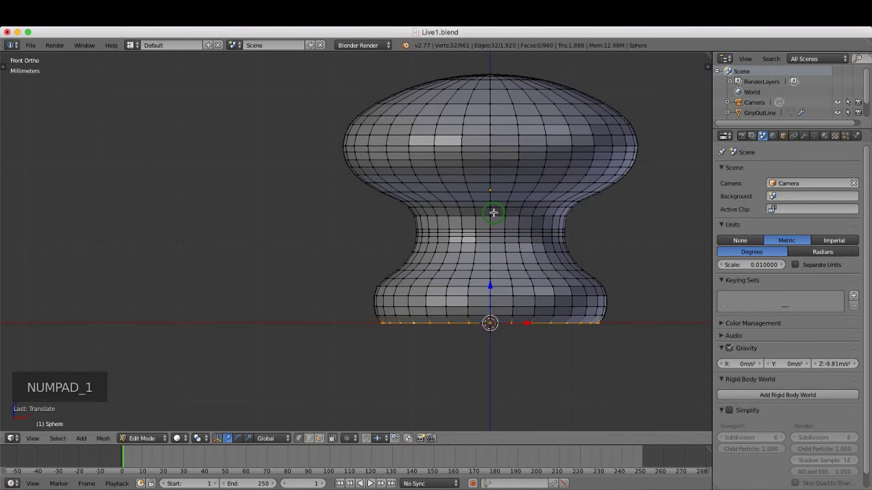
pyautogui.hotkey('ctrl', 's')
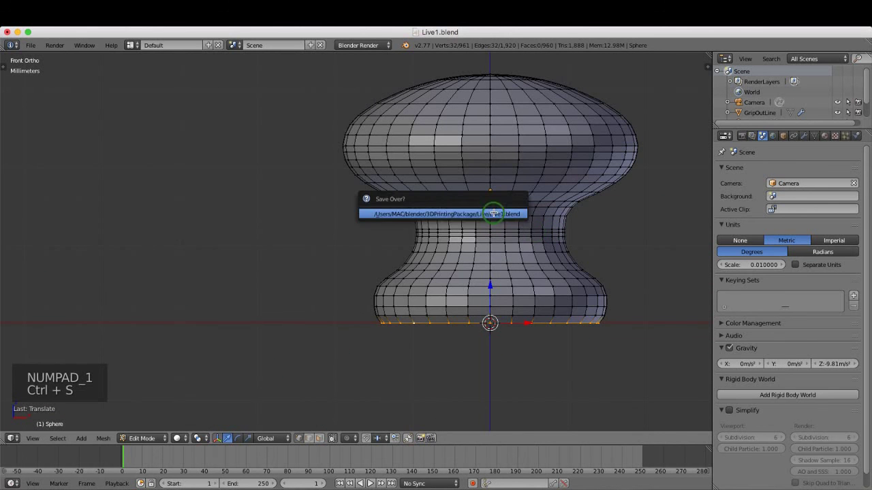
pyautogui.click(465, 214)
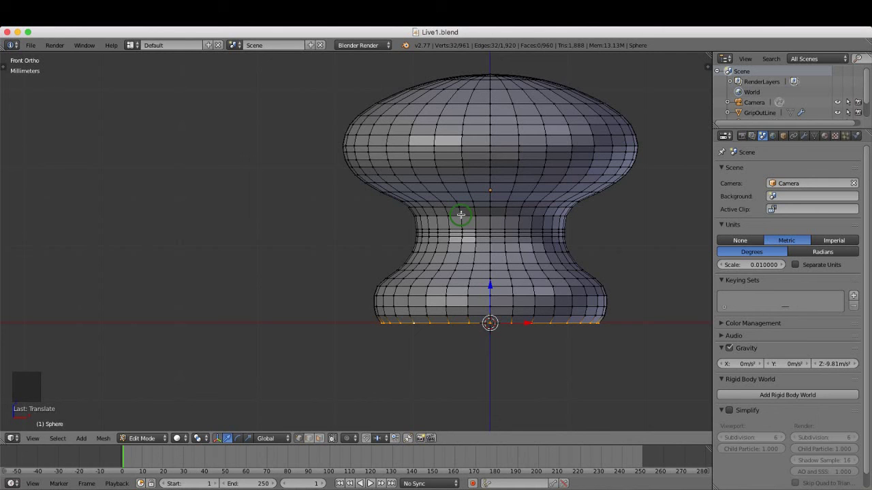
# Save the knob as a new file named Live2.blend in the BULive folder of 3DPrintingPackage.
pyautogui.hotkey('ctrl', 'shift', 's')
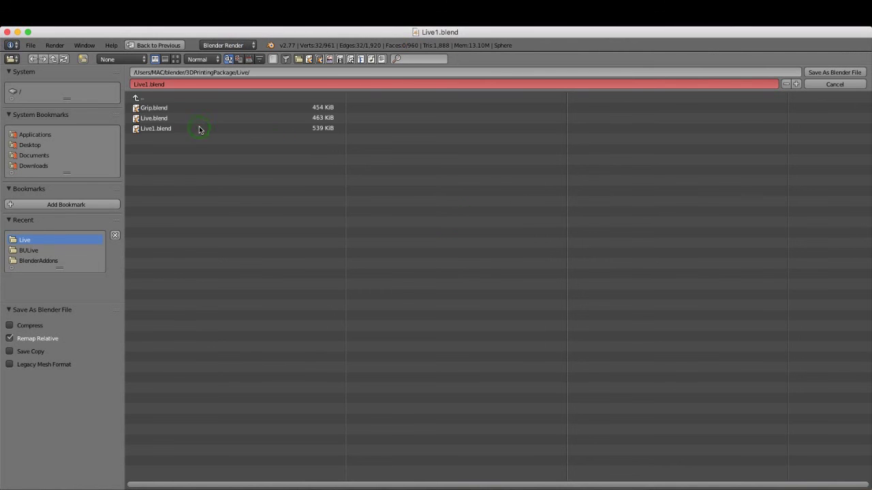
pyautogui.click(134, 100)
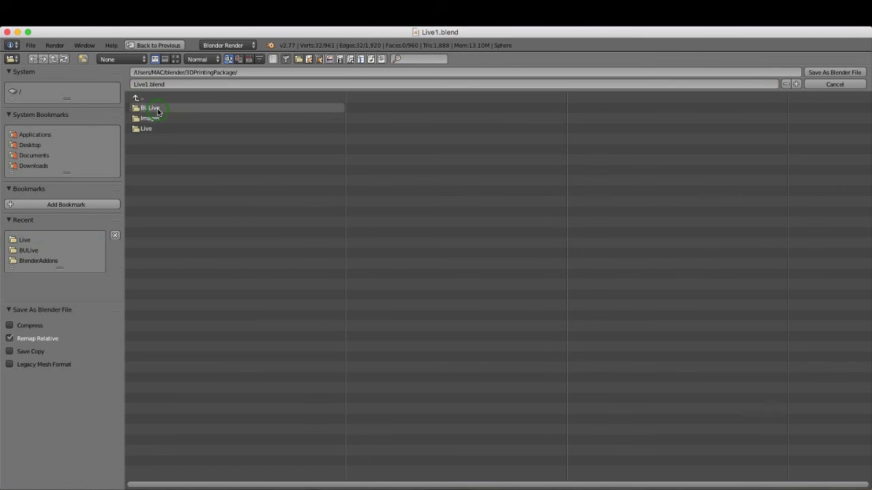
pyautogui.click(157, 108)
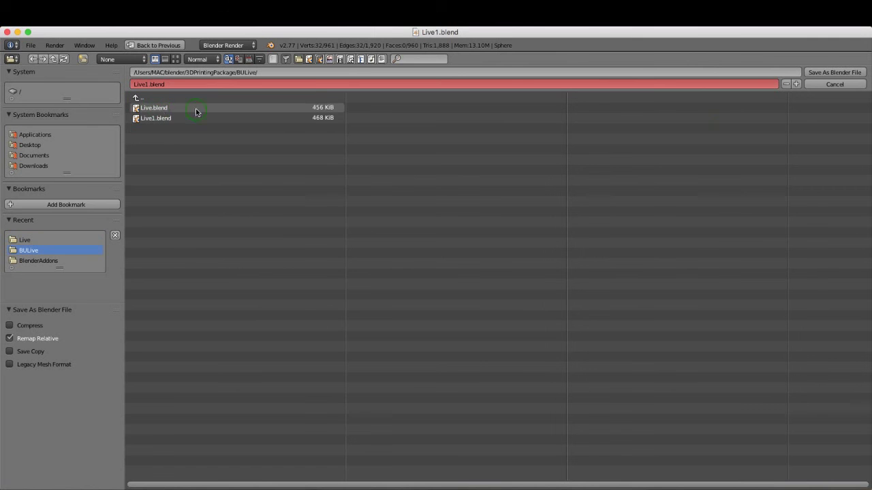
pyautogui.click(797, 85)
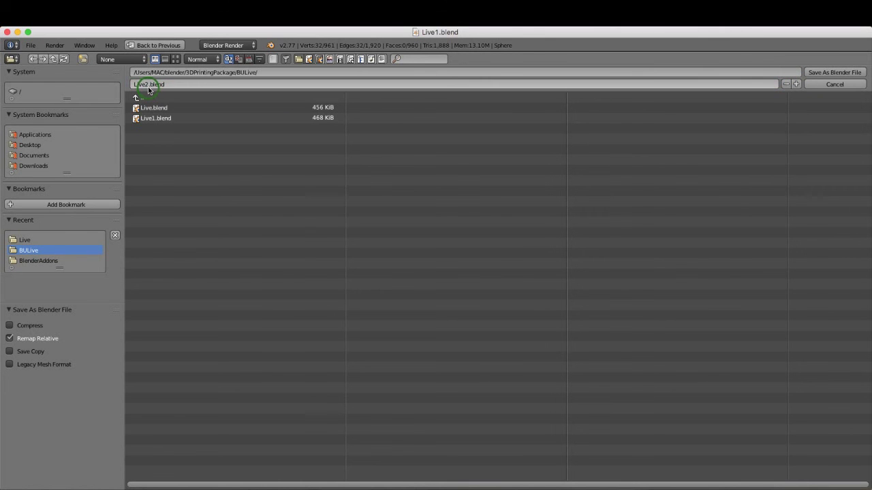
pyautogui.click(831, 73)
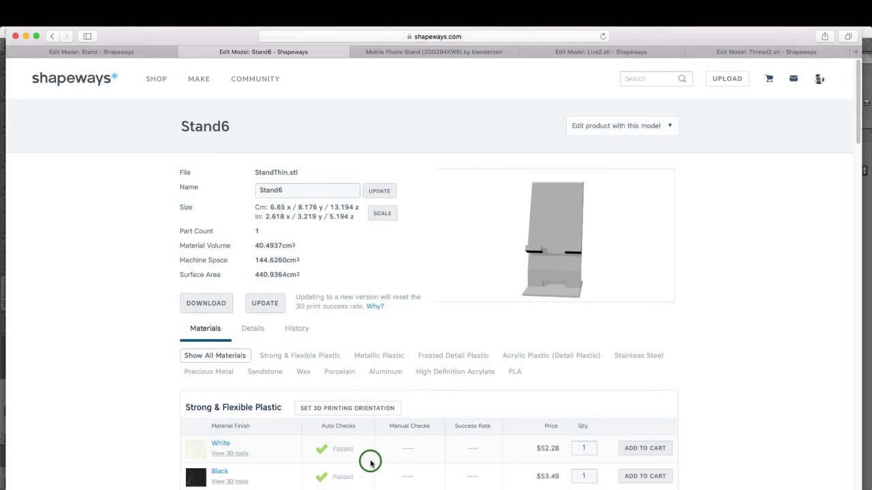
# Switch to the Shapeways page for Stand6 and look through its material finishes and prices.
pyautogui.scroll(-5, 370, 463)
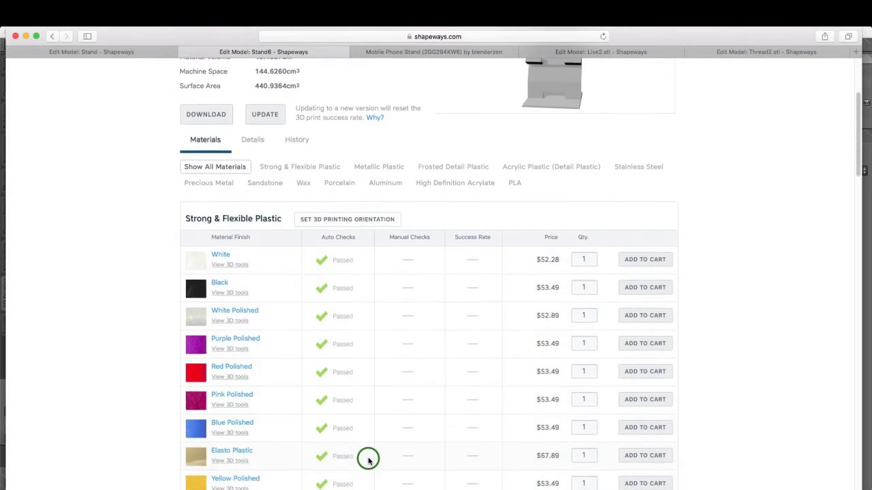
pyautogui.scroll(-10, 304, 346)
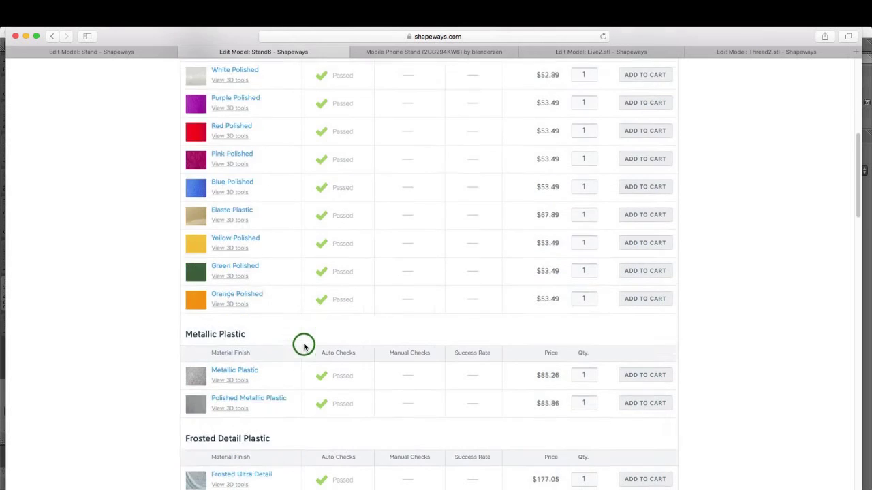
pyautogui.scroll(-10, 304, 346)
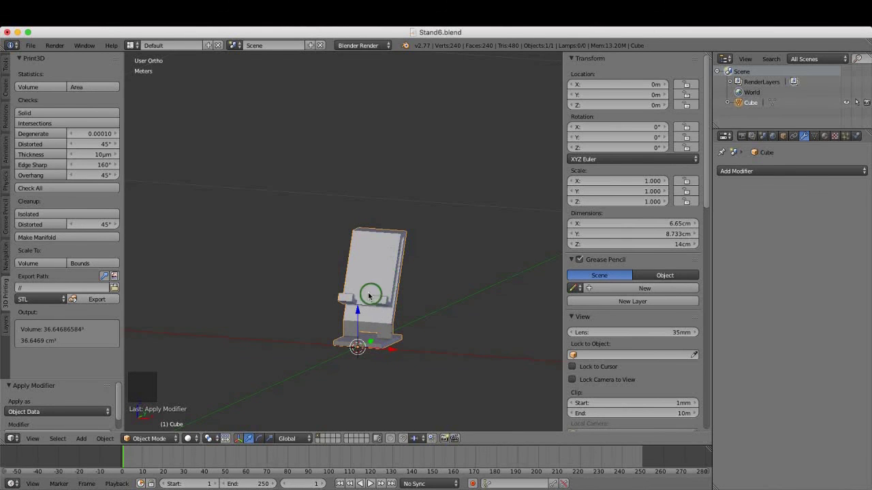
# Try to move the phone stand in Stand6.blend about 3.25 cm from the origin.
pyautogui.moveTo(350, 285); pyautogui.dragTo(375, 289)
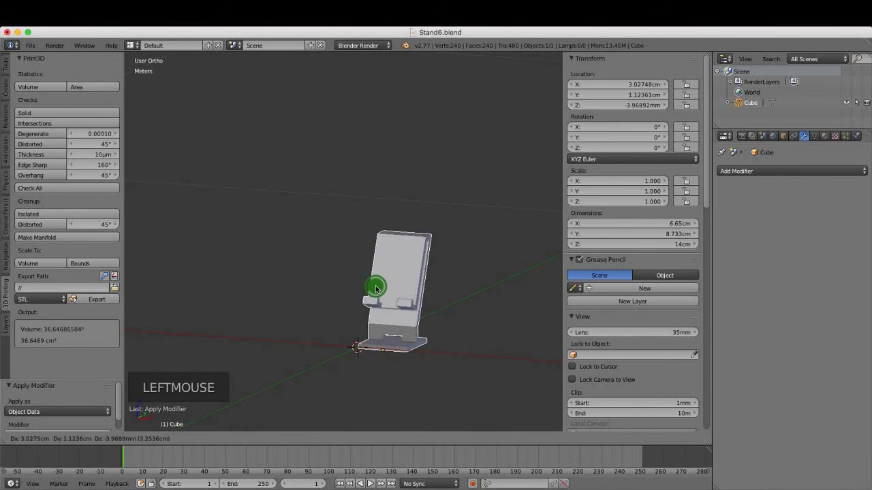
pyautogui.rightClick(375, 288)
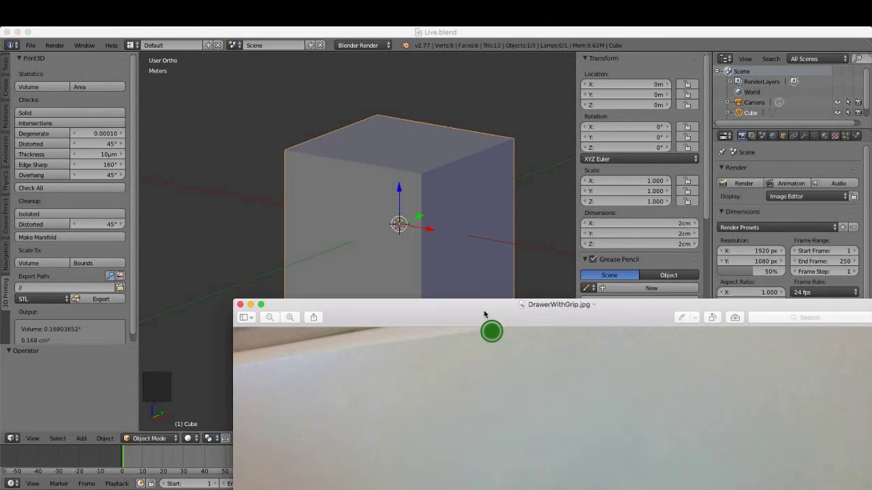
# Bring the DrawerWithGrip.jpg photo into full view to examine the drawer knob, and move it aside.
pyautogui.moveTo(486, 316); pyautogui.dragTo(358, 83)
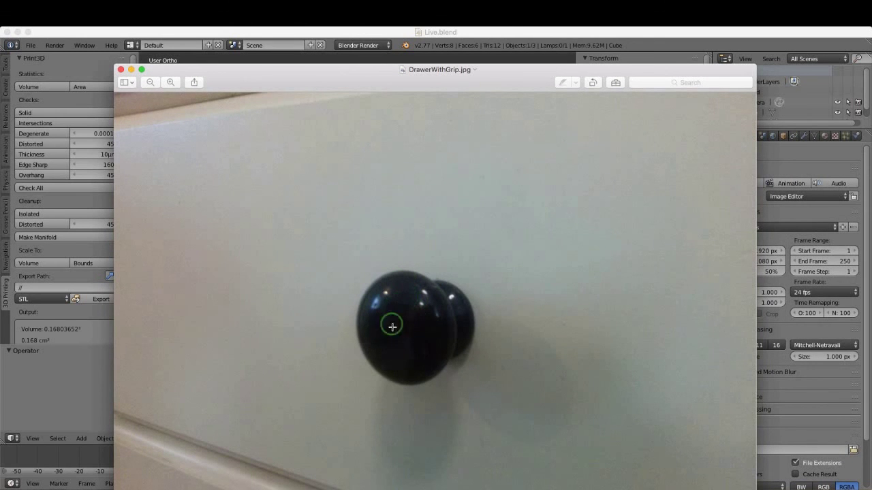
pyautogui.moveTo(368, 81); pyautogui.dragTo(584, 385)
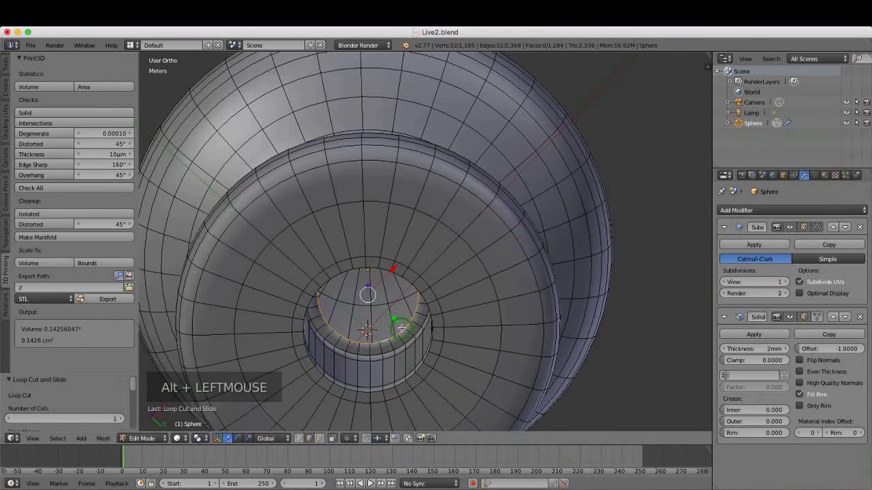
# Fill the selected edge loop at the end of the knob's stem with a face and clear the selection.
pyautogui.press('f')
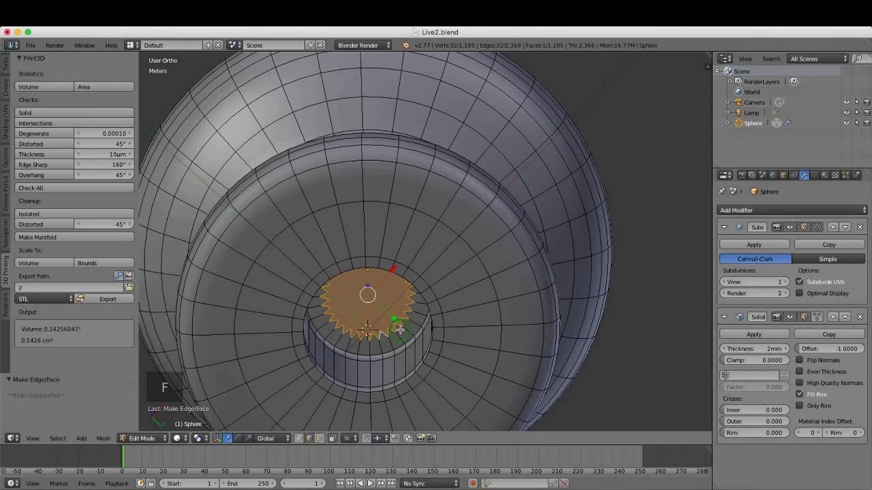
pyautogui.scroll(-1, 444, 334)
pyautogui.press('a')
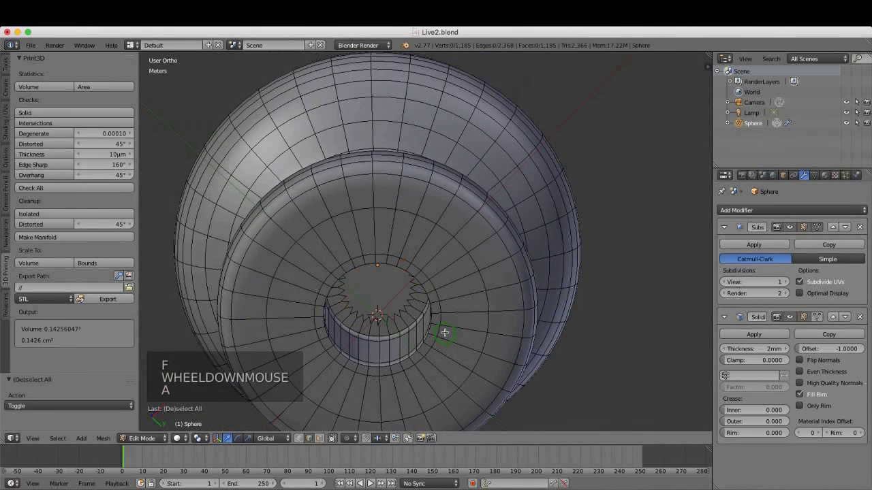
pyautogui.scroll(-2, 442, 330)
pyautogui.press('a')
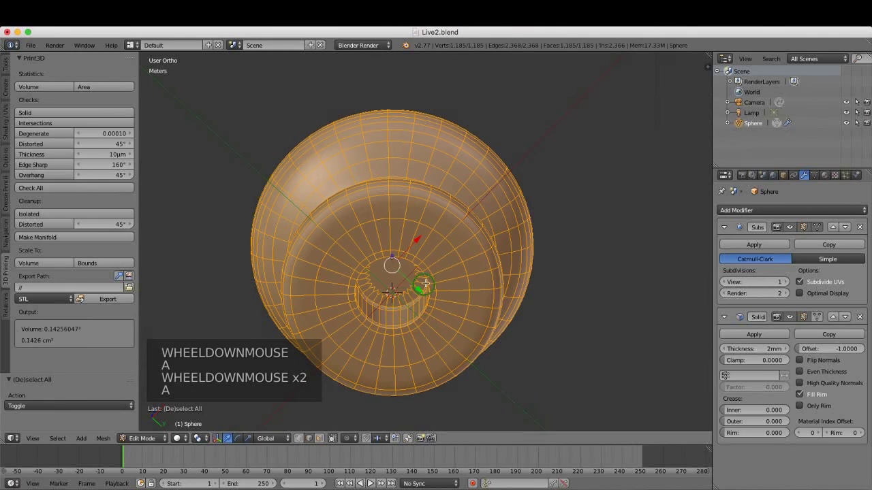
pyautogui.press('a')
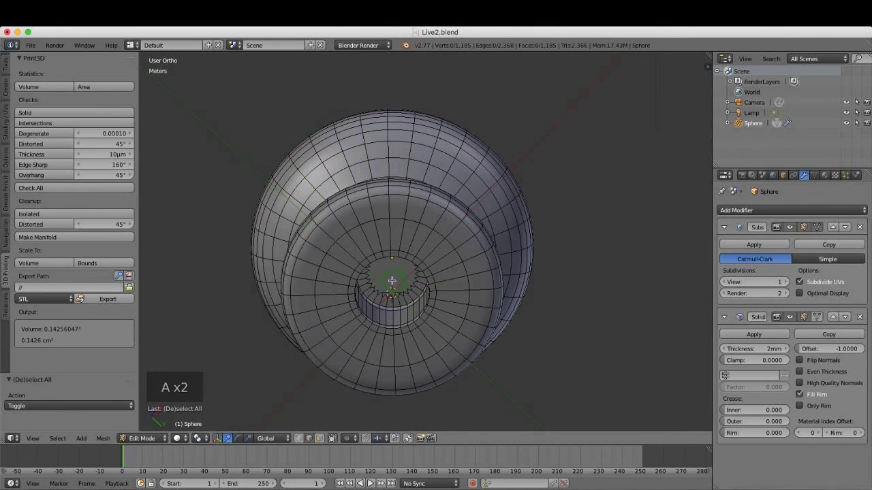